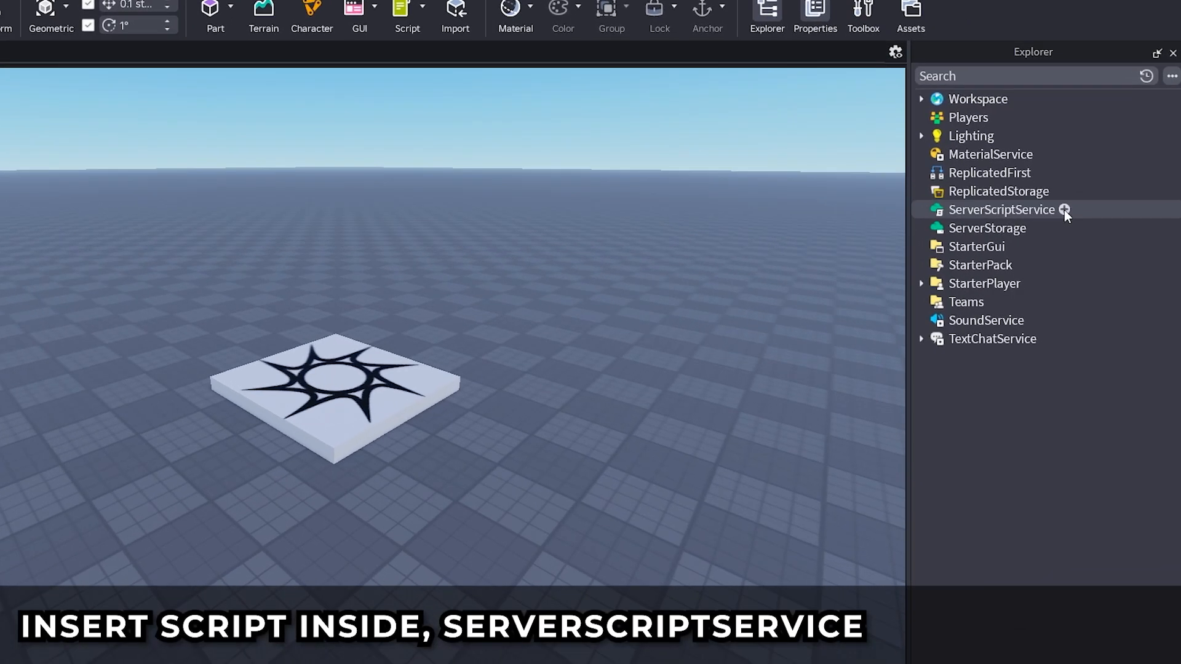
Step: Insert a script into ServerScriptService and rename it playerstats
click(1078, 228)
click(922, 286)
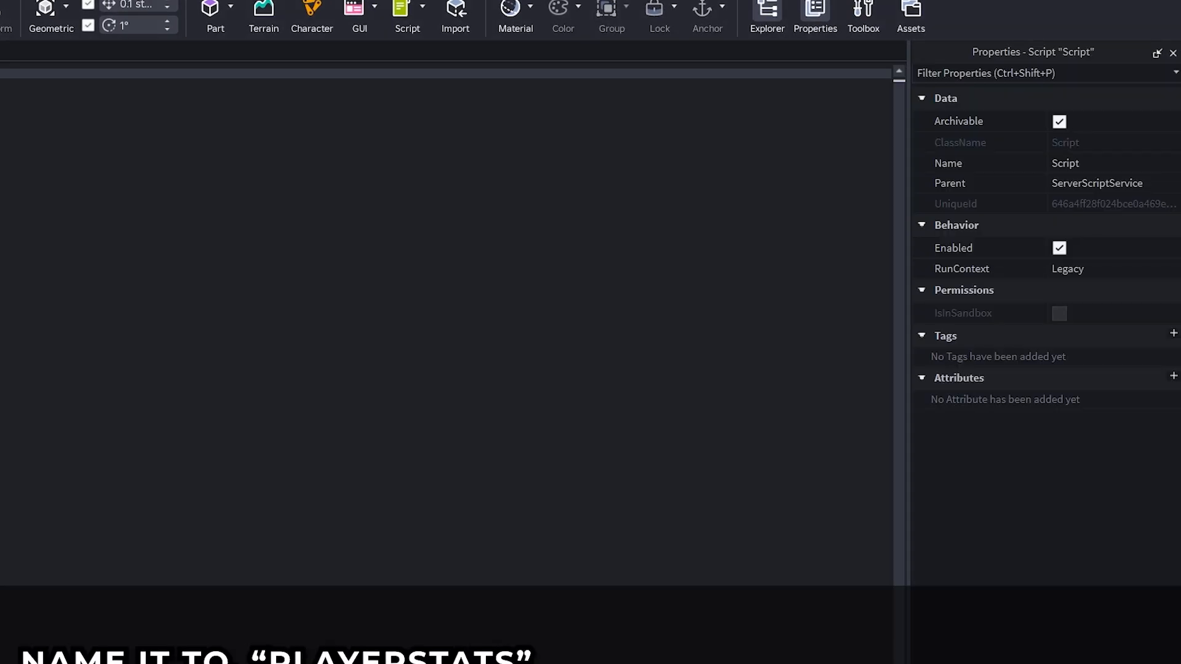
click(1132, 165)
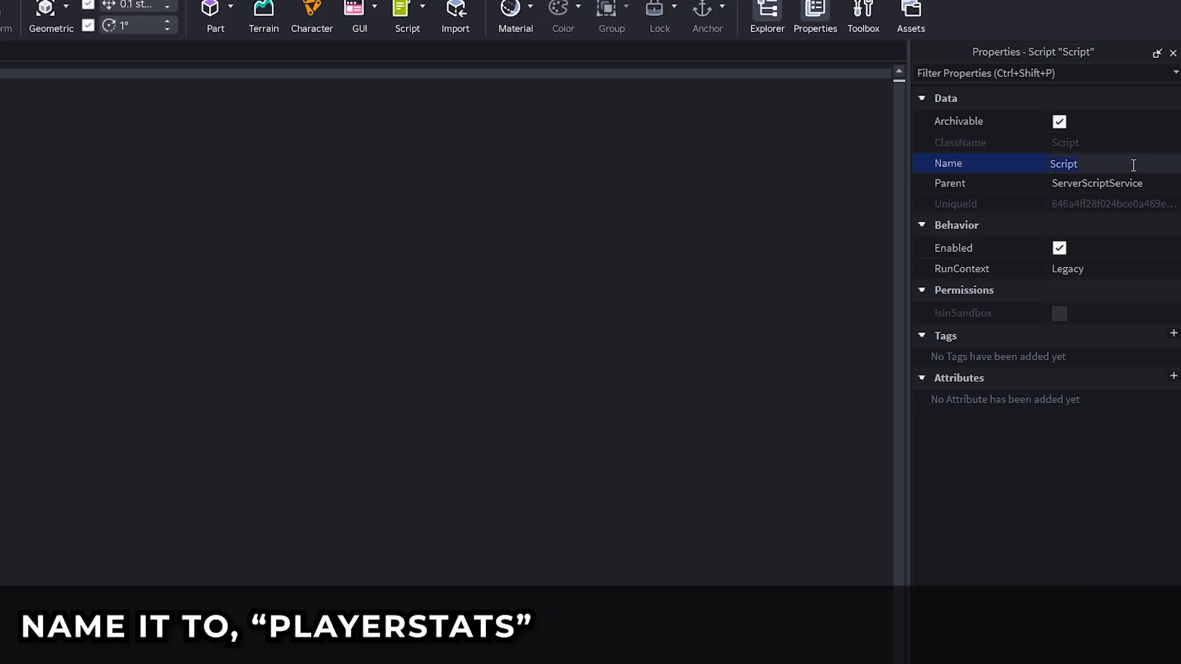
text(playerstats)
key(Return)
Step: Write playerstats to give each player Hunger and Thirst NumberValues of 100, drained by 1 and 2 per second, with 2 damage at zero
click(582, 175)
key(ctrl+a)
key(BackSpace)
text(local Players = game:GetService("Players") Players.PlayerAdded:Connect(function(player)   	local Hunger = Instance.new("NumberValue") 	Hunger.Name = "Hunger" 	Hunger.Value = 100 	Hunger.Parent = player  	local Thirst = Instance.new("NumberValue") 	Thirst.Name = "Thirst" 	Thirst.Value = 100 	Thirst.P)
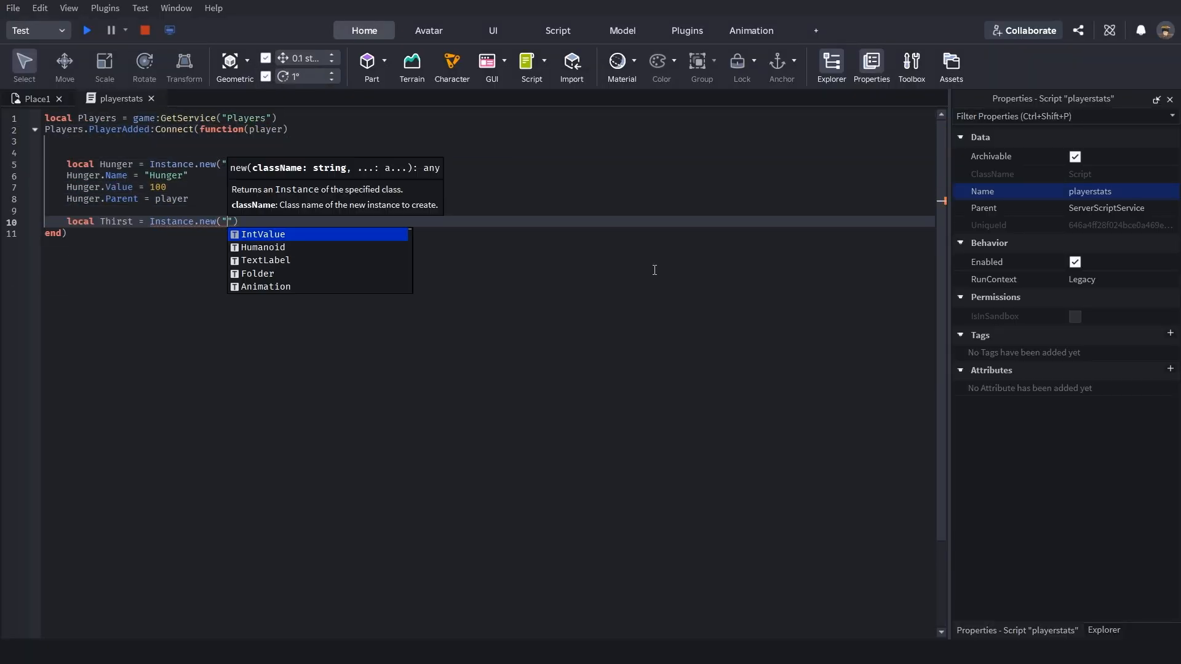
text(arent = player  	task.spawn(function()  		while player.Parent do  			task.wait(1)  			Hunger.Value = math.max(0, Hunger.Value - 1) 			Thirst.Value = math.max(0, Thirst.Value - 2)  			local character = player.Character  			if character then  				local humanoid)
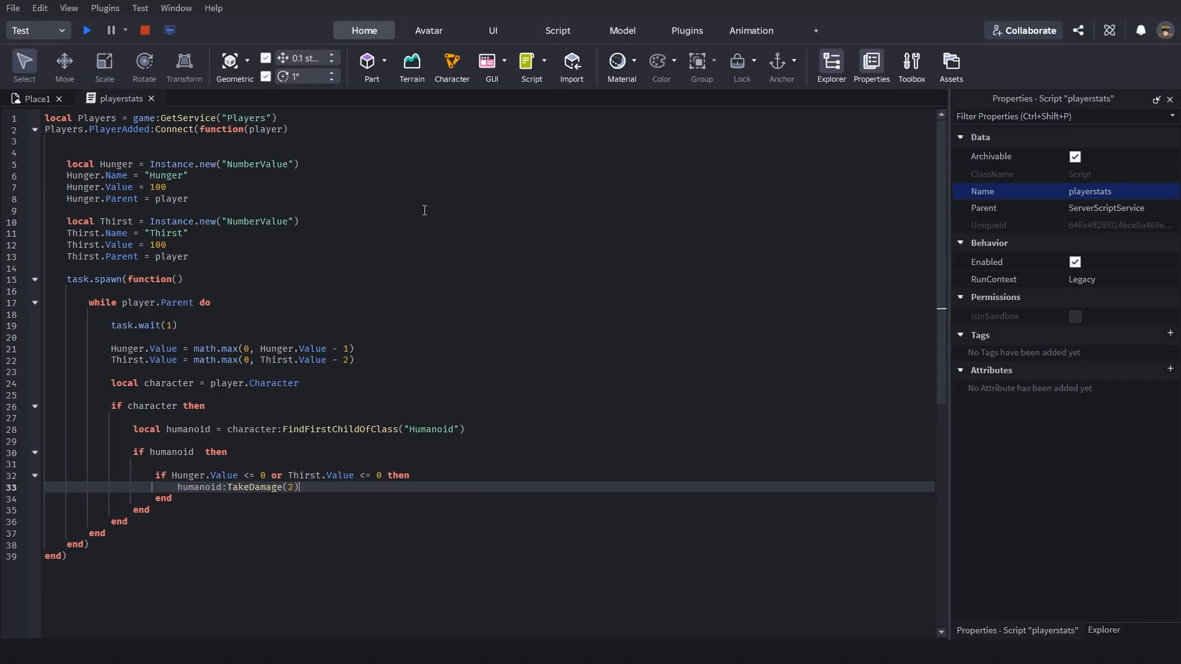
click(151, 98)
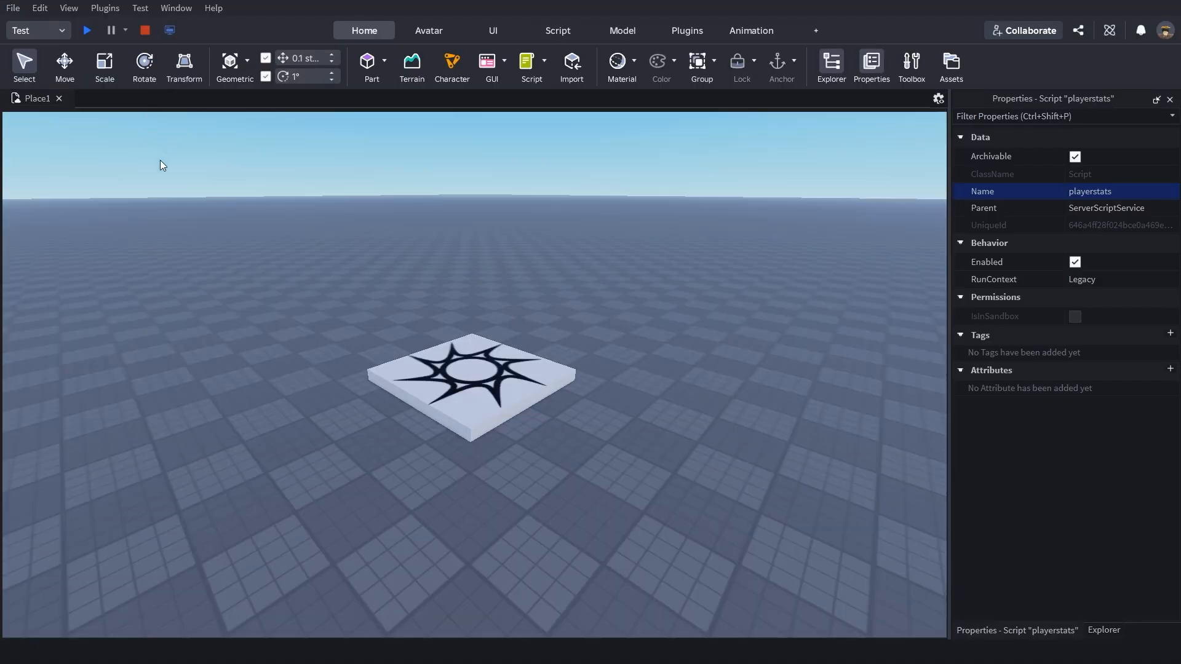
Step: Start a playtest and expand the player's object under Players to reveal its contents
click(88, 30)
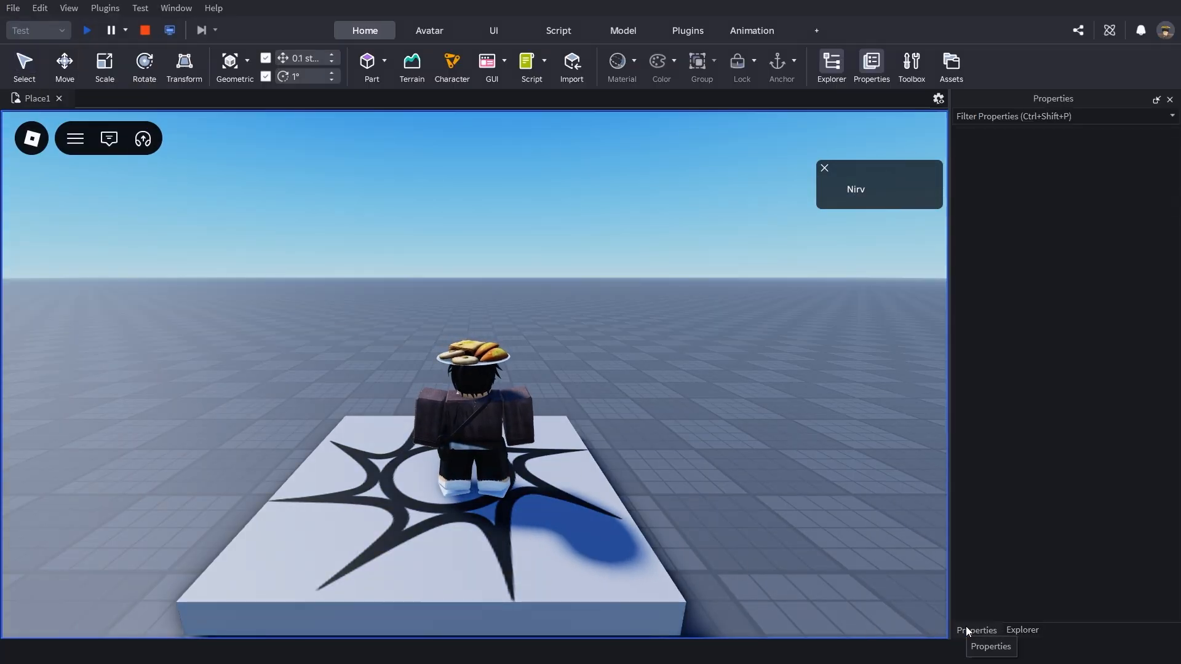
click(1023, 628)
right_drag(732, 523, 591, 471)
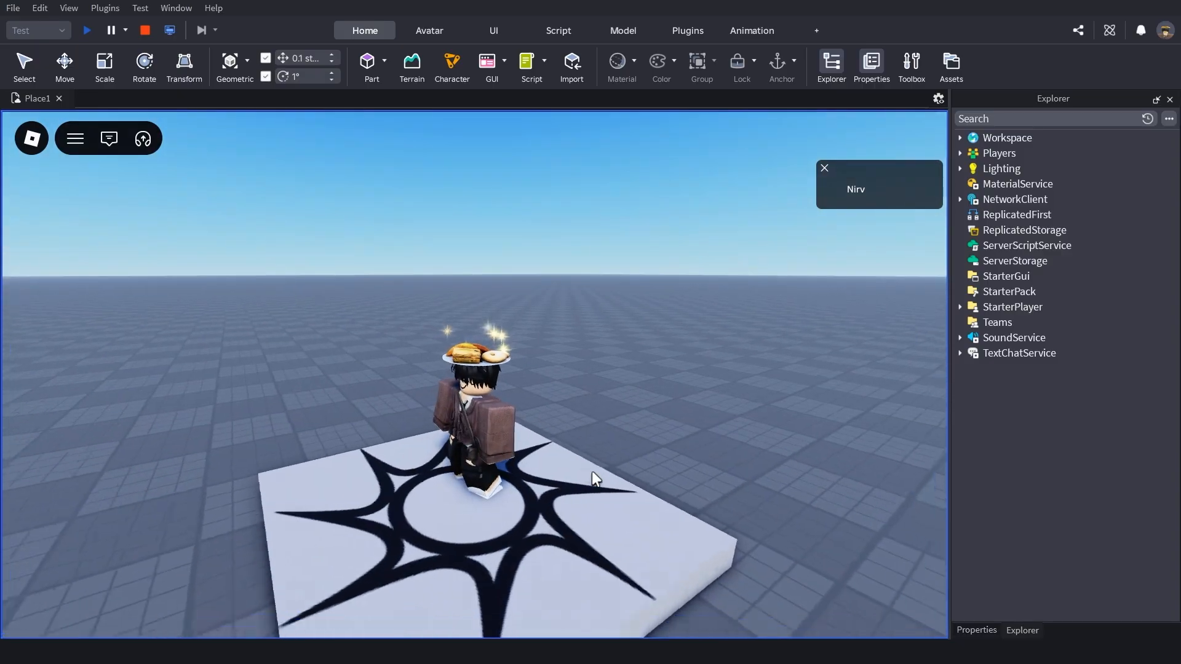
click(960, 153)
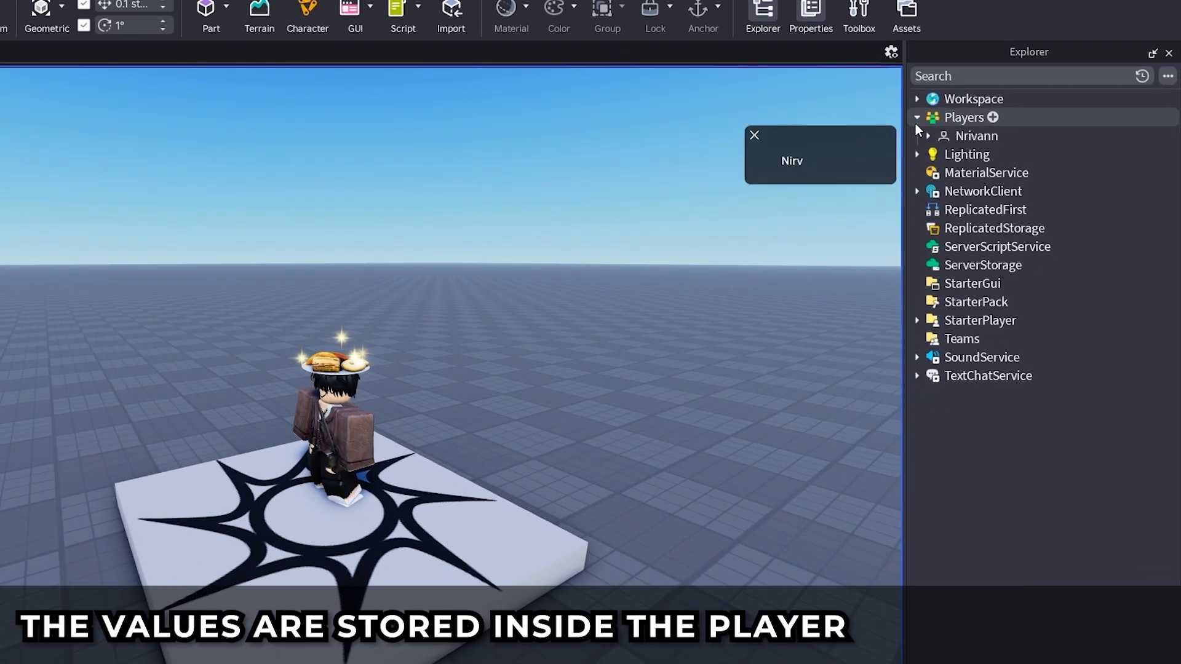
click(969, 168)
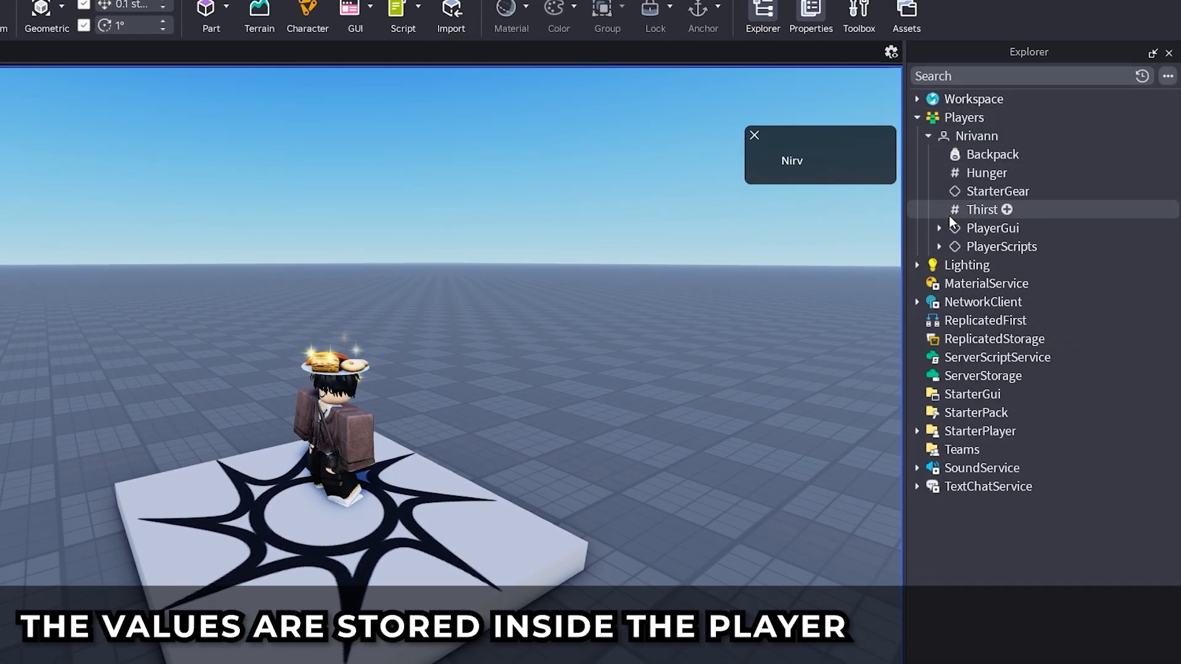
Step: Inspect the Value property of the player's Hunger and Thirst objects during the playtest
click(977, 173)
click(970, 210)
click(968, 174)
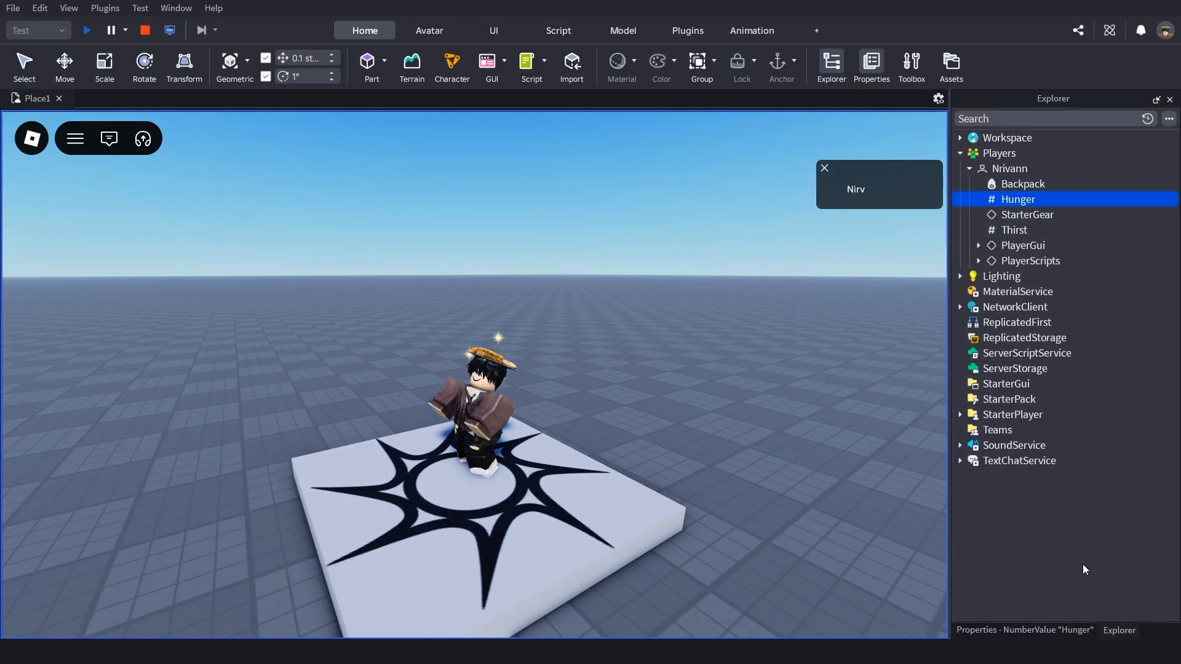
click(1059, 629)
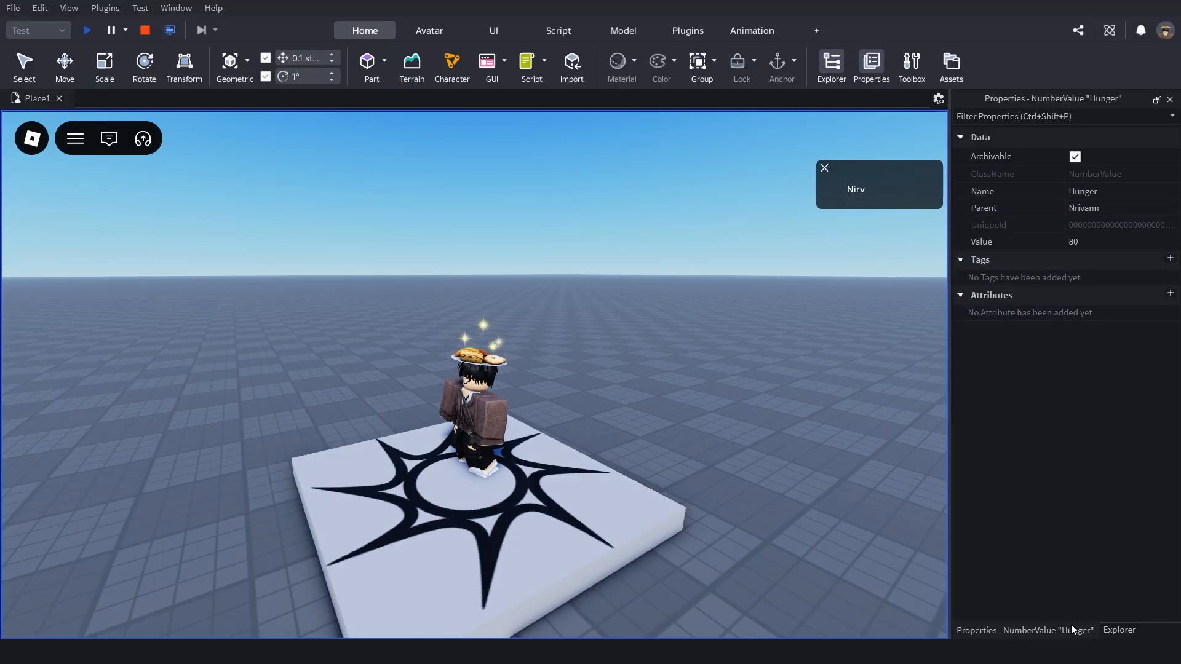
click(1118, 629)
click(1012, 227)
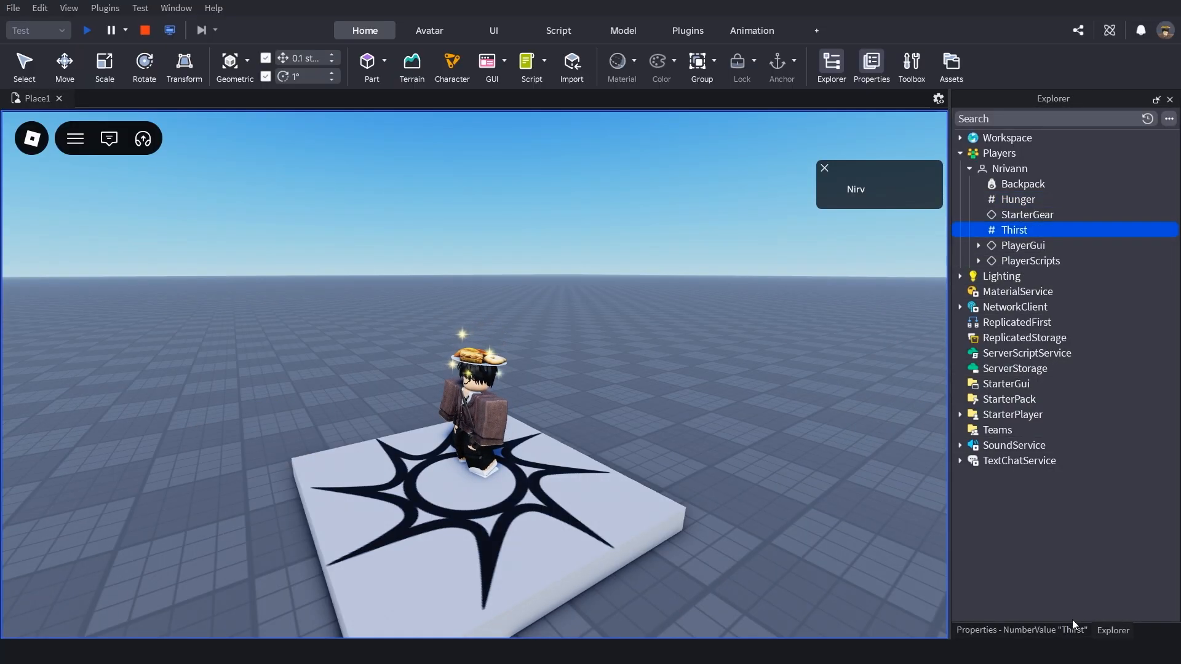
click(1036, 628)
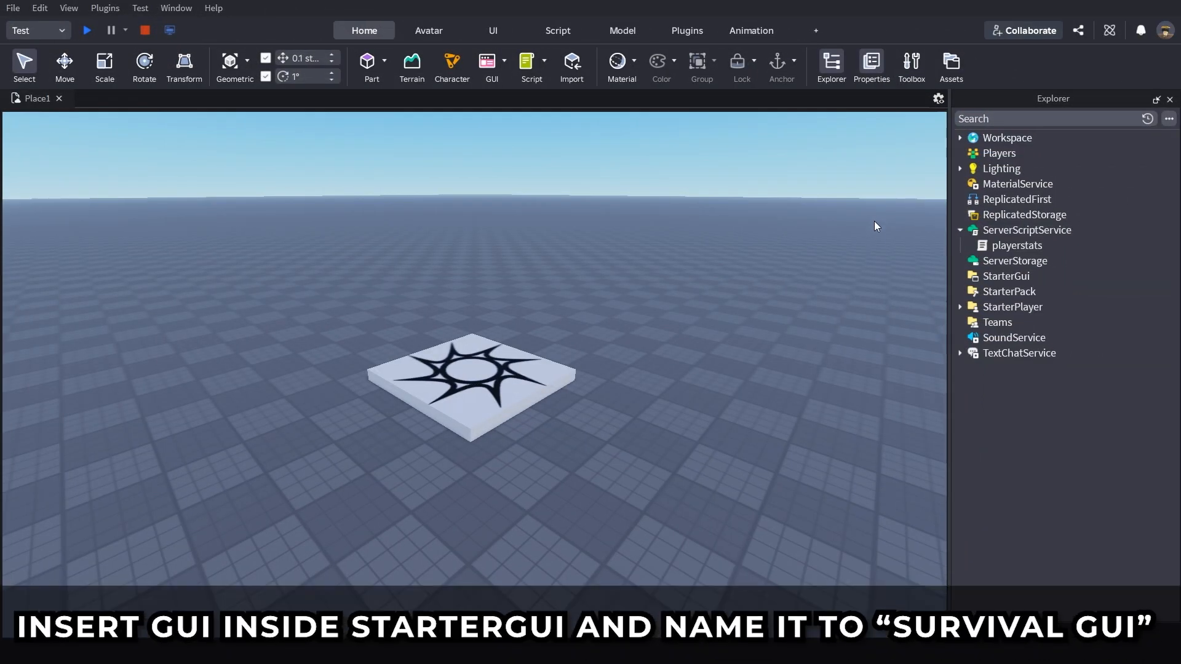
Step: Insert a ScreenGui into StarterGui
click(1032, 277)
click(1036, 276)
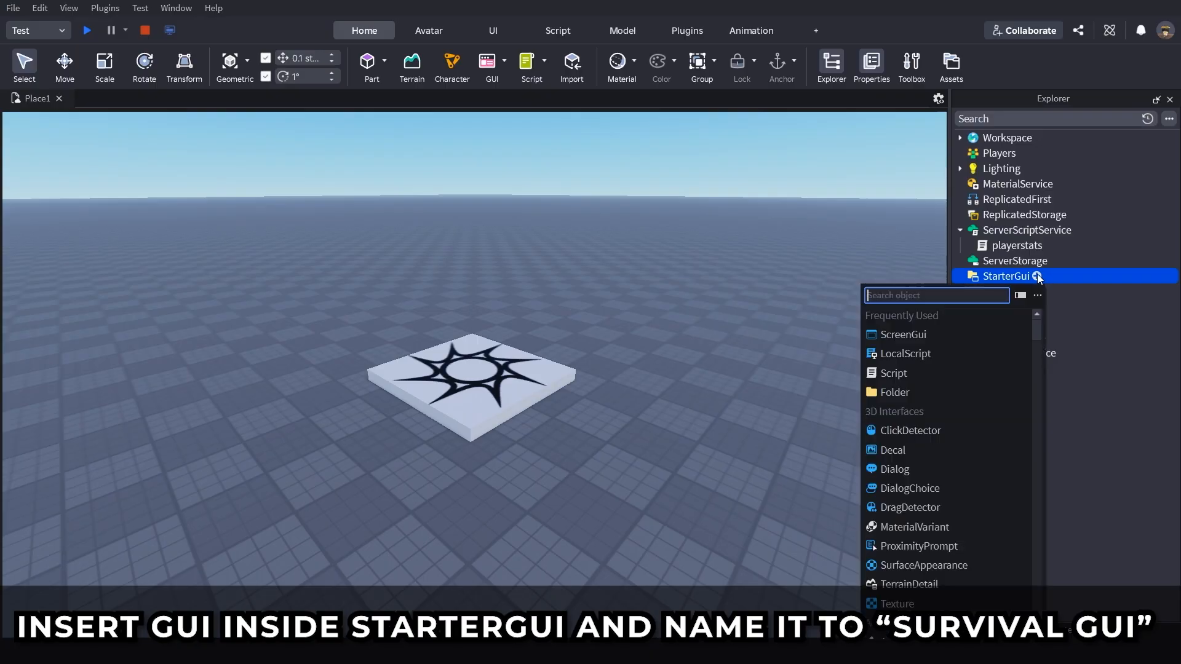
click(947, 337)
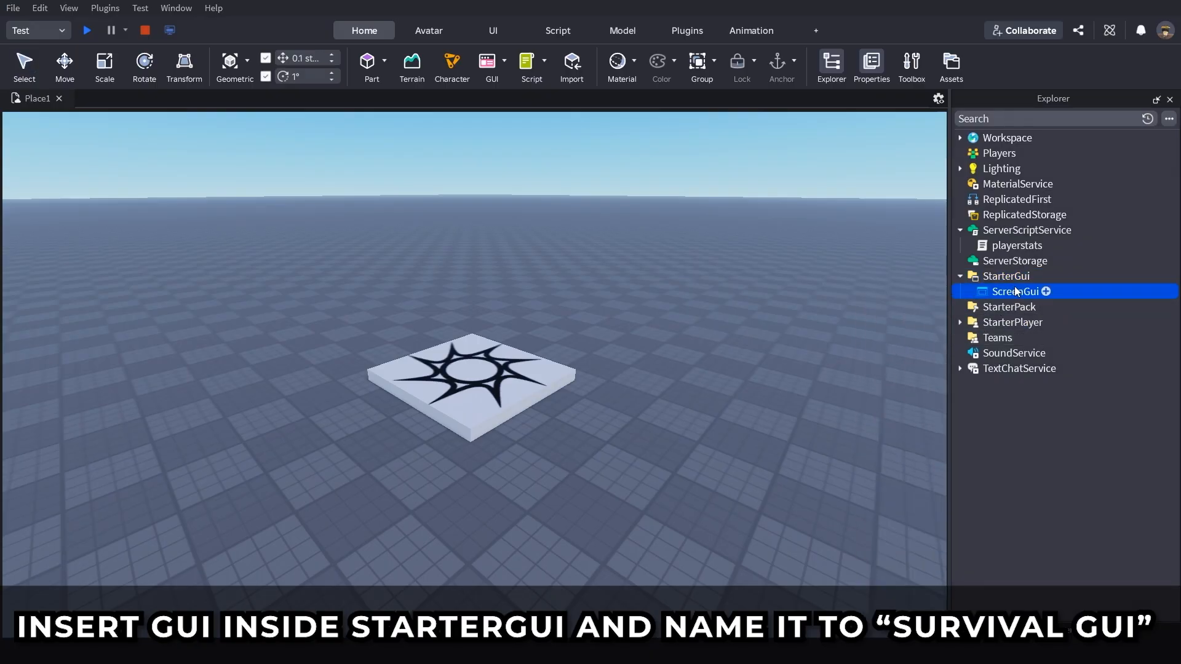
Step: Rename the new ScreenGui as SurvivalGui
click(1095, 630)
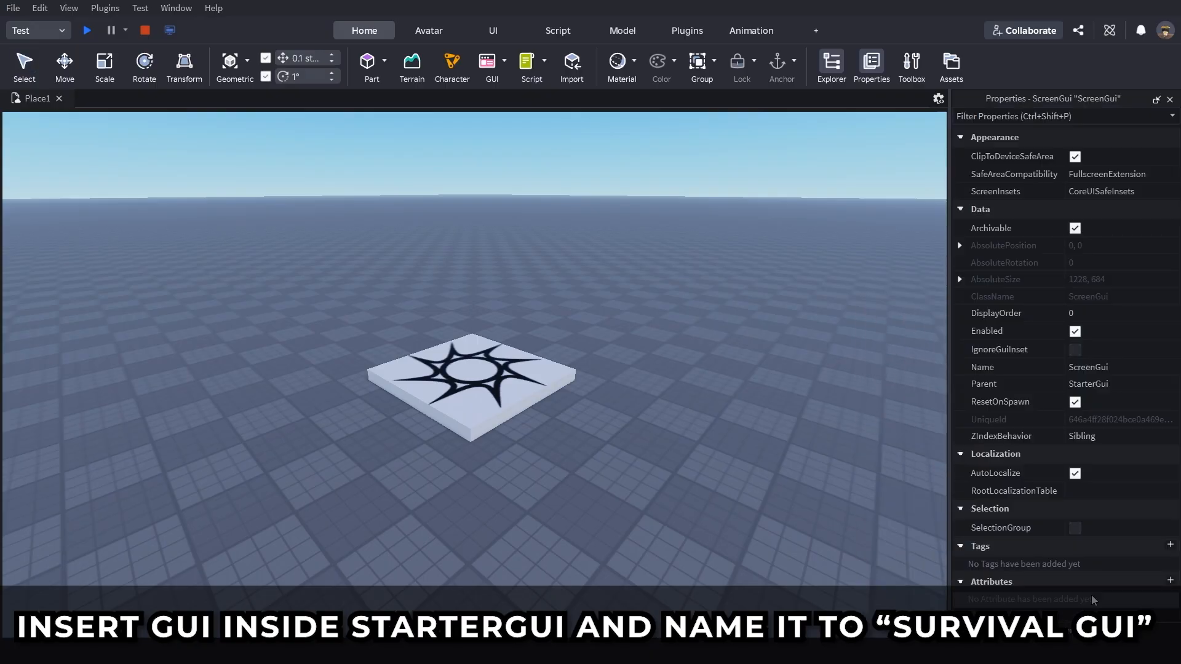
click(1120, 369)
text(S)
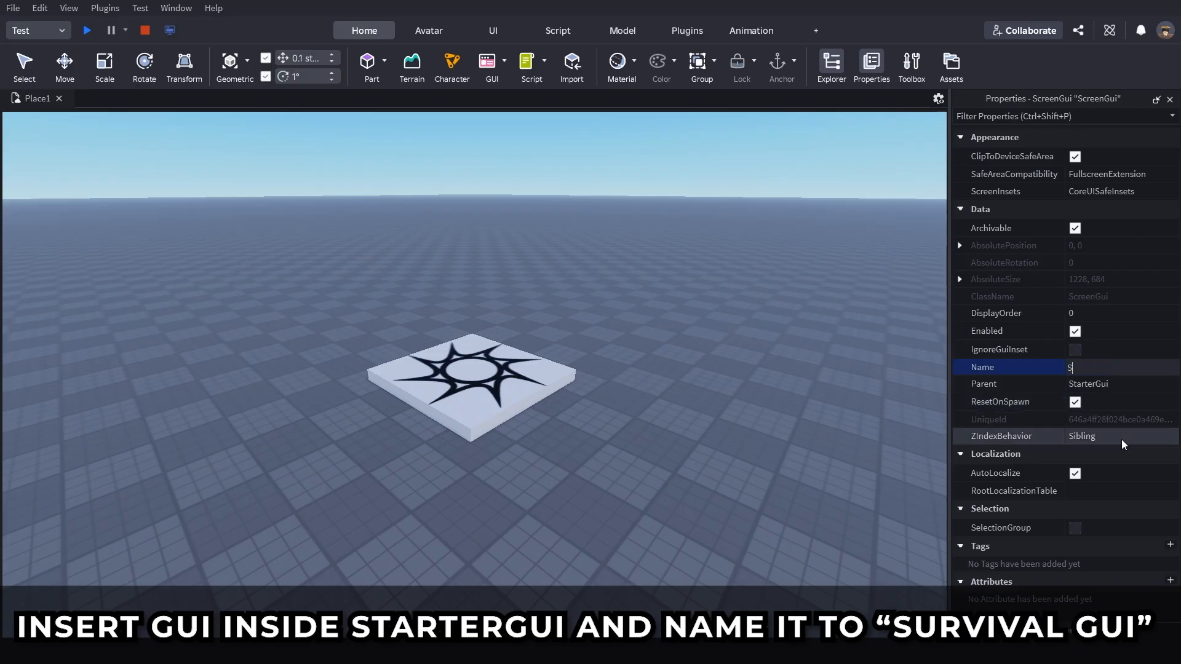
text(urvivalgui)
key(Return)
click(1101, 374)
key(BackSpace)
text(G)
key(Return)
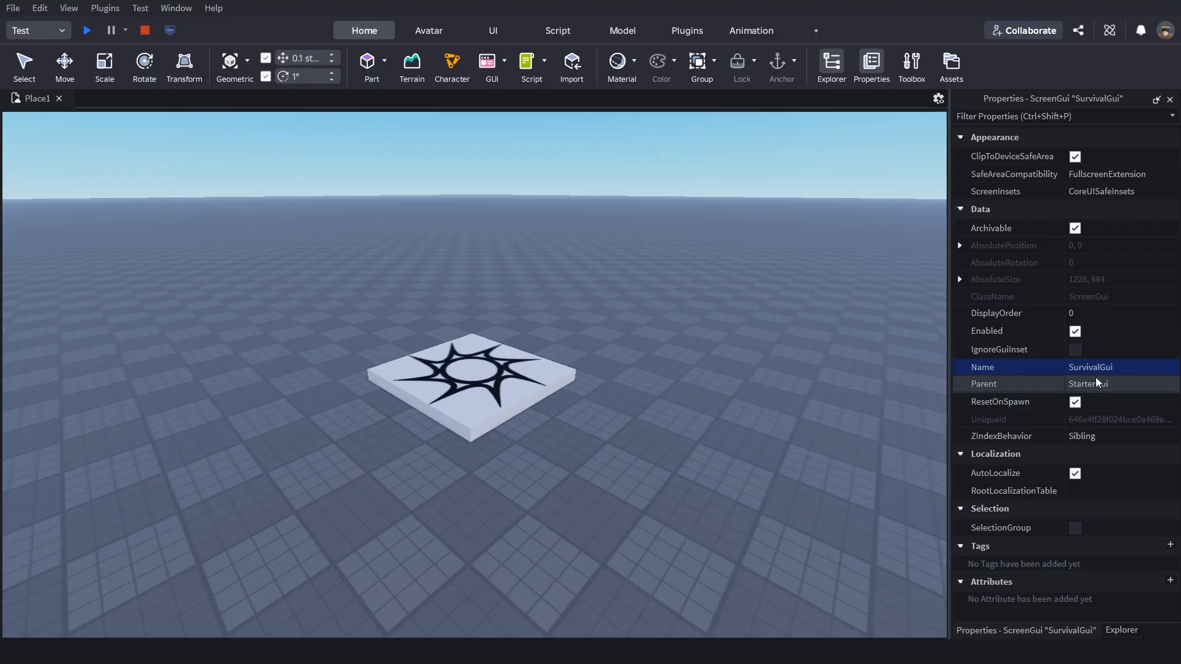
Step: Insert a Frame into SurvivalGui and shape it into a bar about 201 x 43 pixels near the game screen's lower-left corner
click(1081, 630)
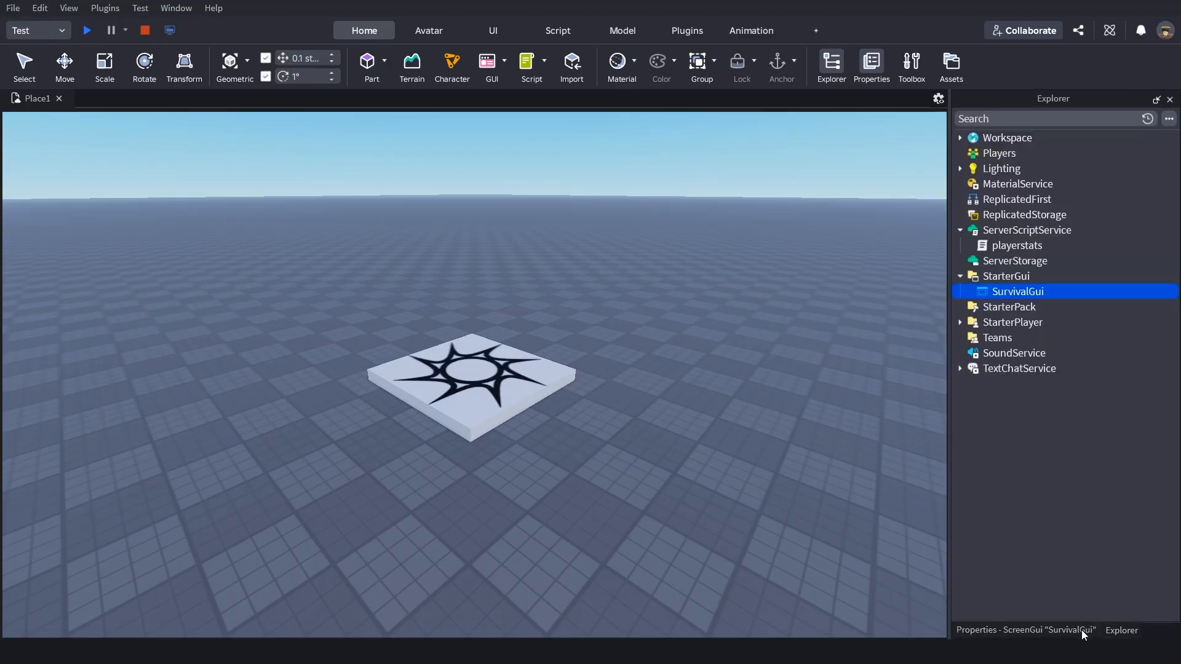
click(1052, 291)
click(939, 360)
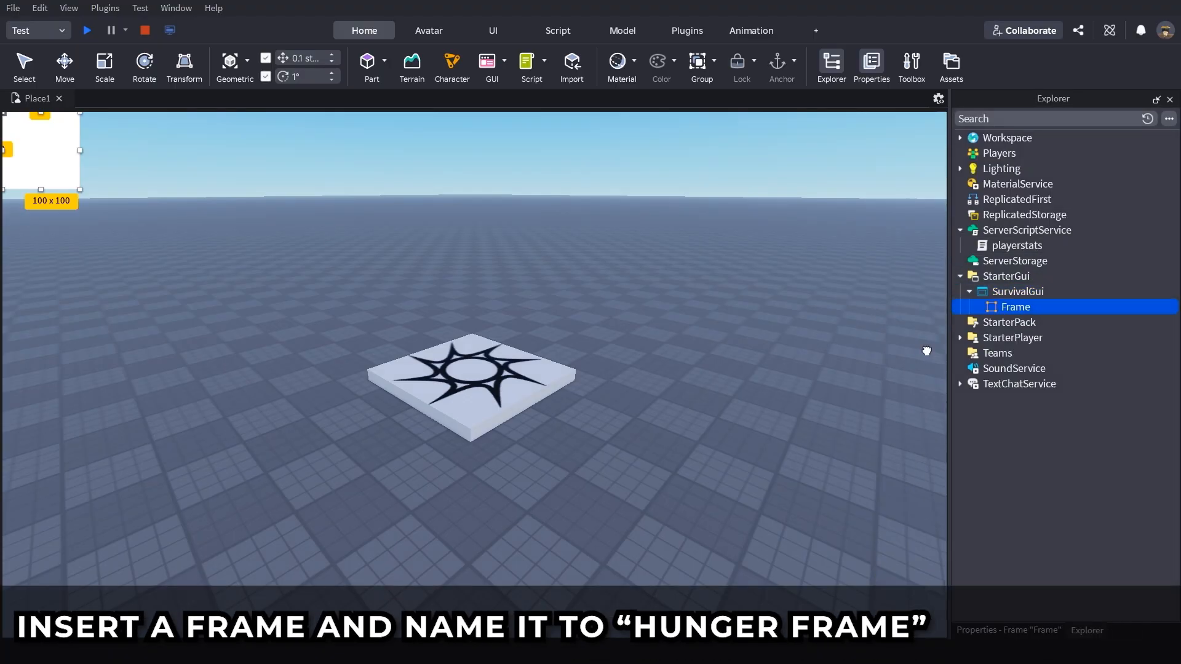
drag(37, 156, 51, 546)
drag(92, 583, 171, 541)
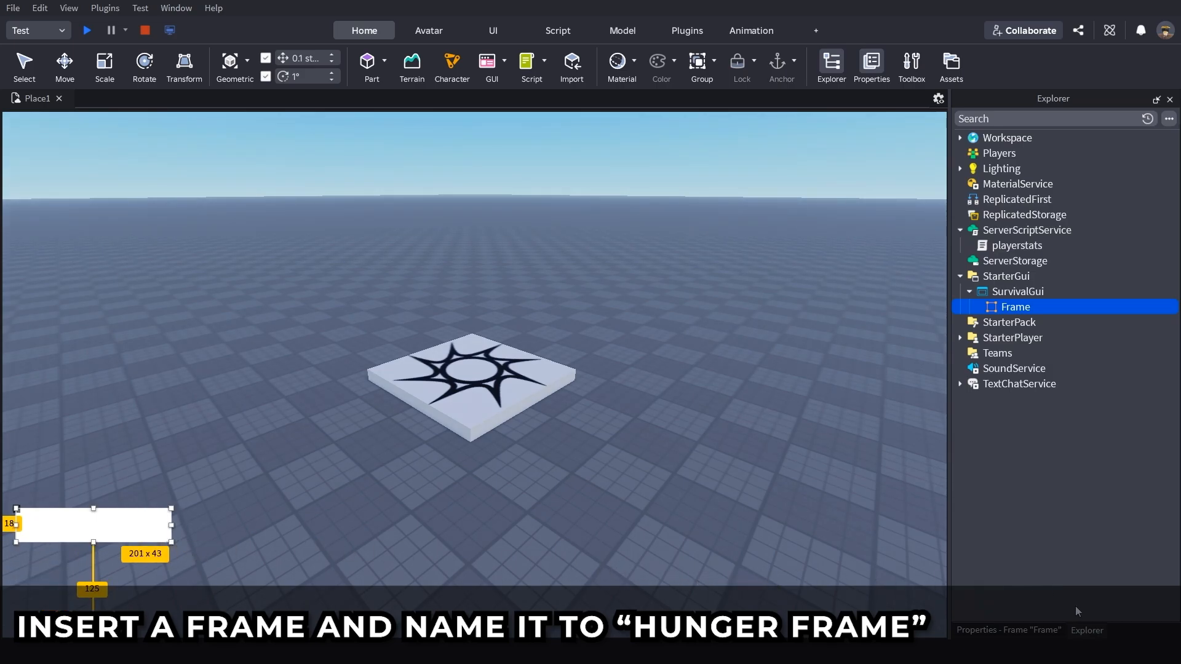
Step: Rename the new bar-shaped frame as HungerFrame
click(1008, 629)
click(1096, 456)
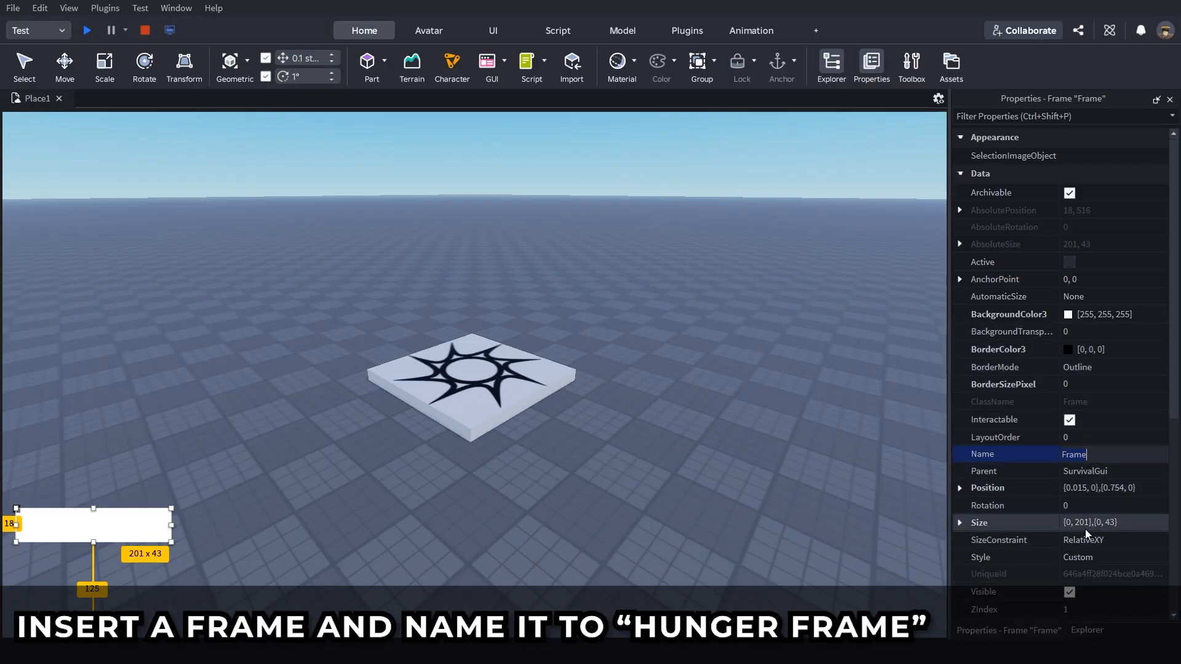
key(BackSpace)
key(BackSpace)
key(BackSpace)
key(BackSpace)
key(BackSpace)
text(HungerFrame)
key(Return)
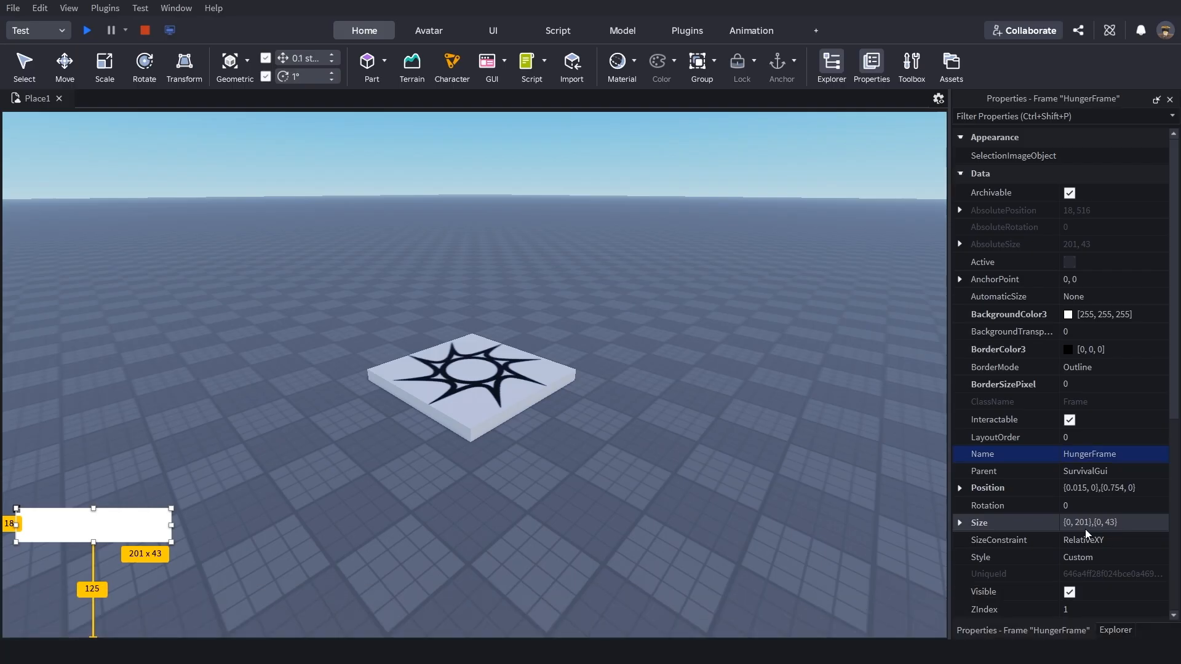
Step: Set HungerFrame's BackgroundColor3 to 37, 37, 37
click(1105, 315)
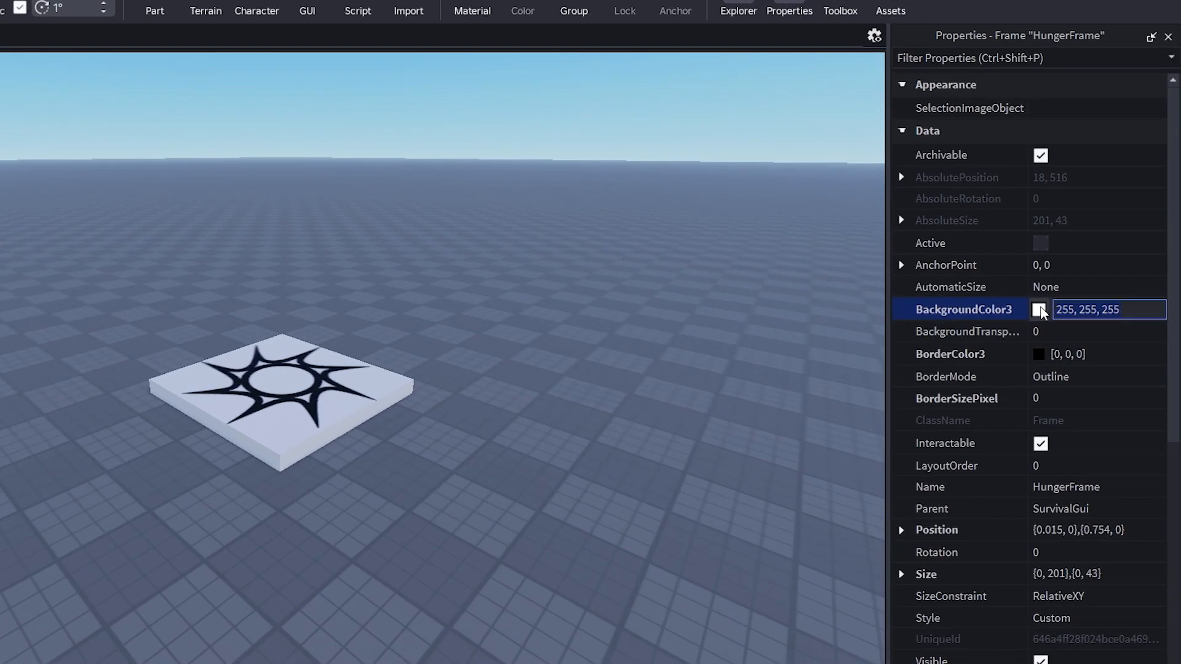
key(ctrl+a)
text(37,37,37)
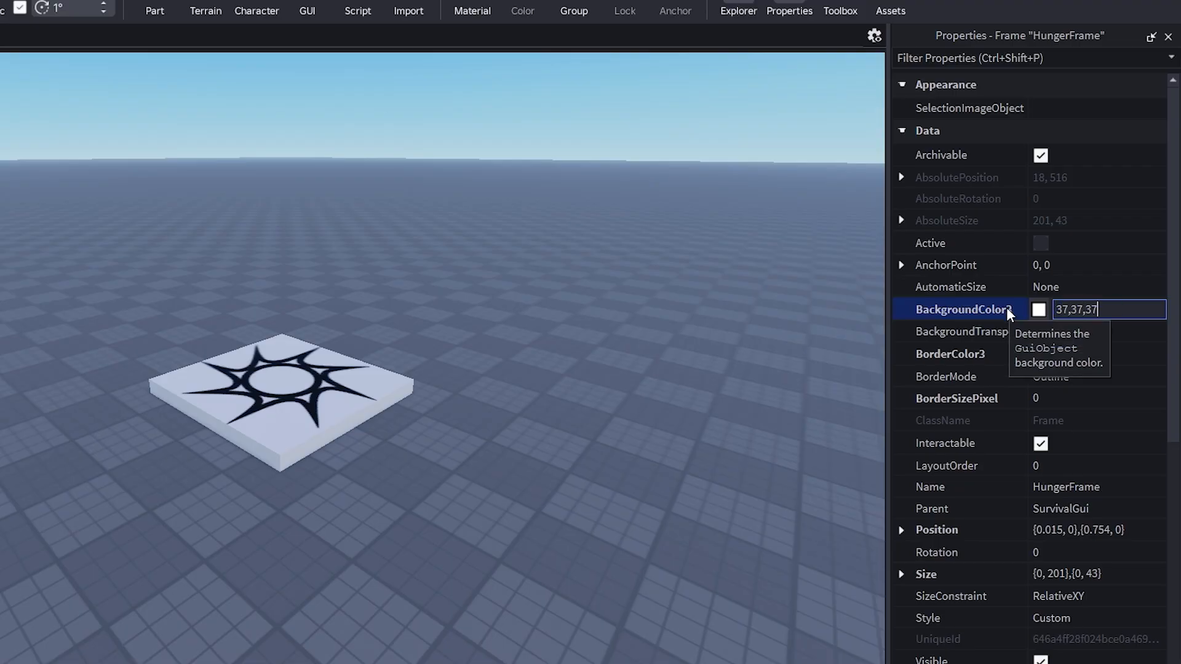
key(Return)
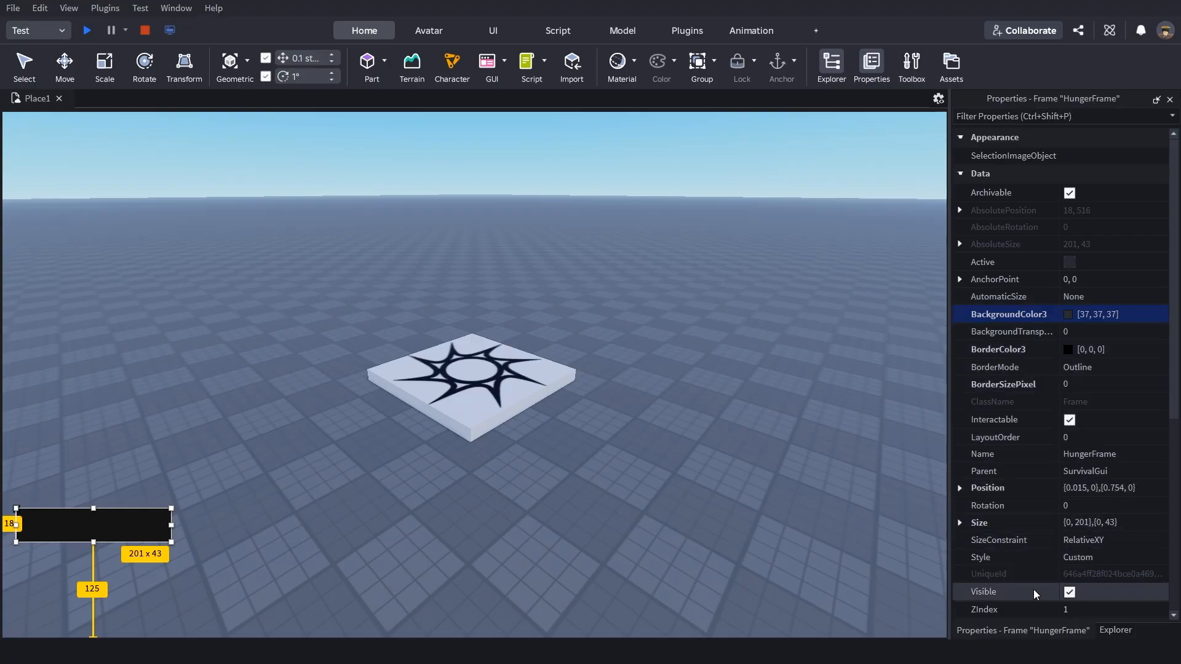
Step: Add a UICorner to HungerFrame and set its CornerRadius to 0, 5
click(1034, 629)
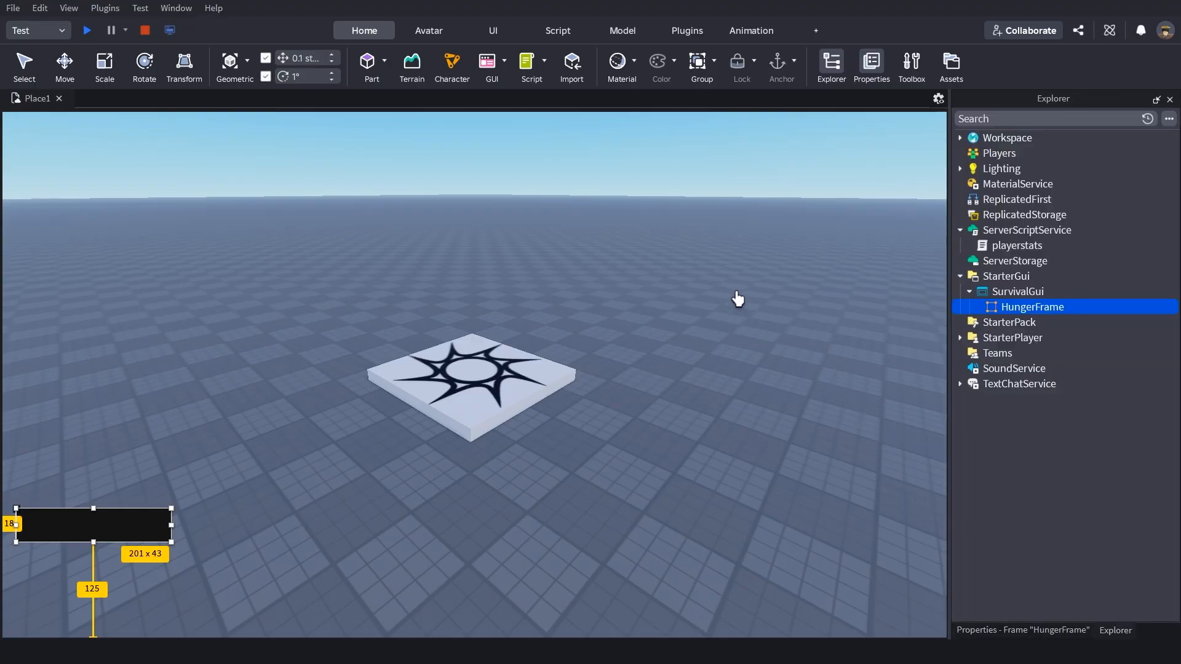
click(25, 72)
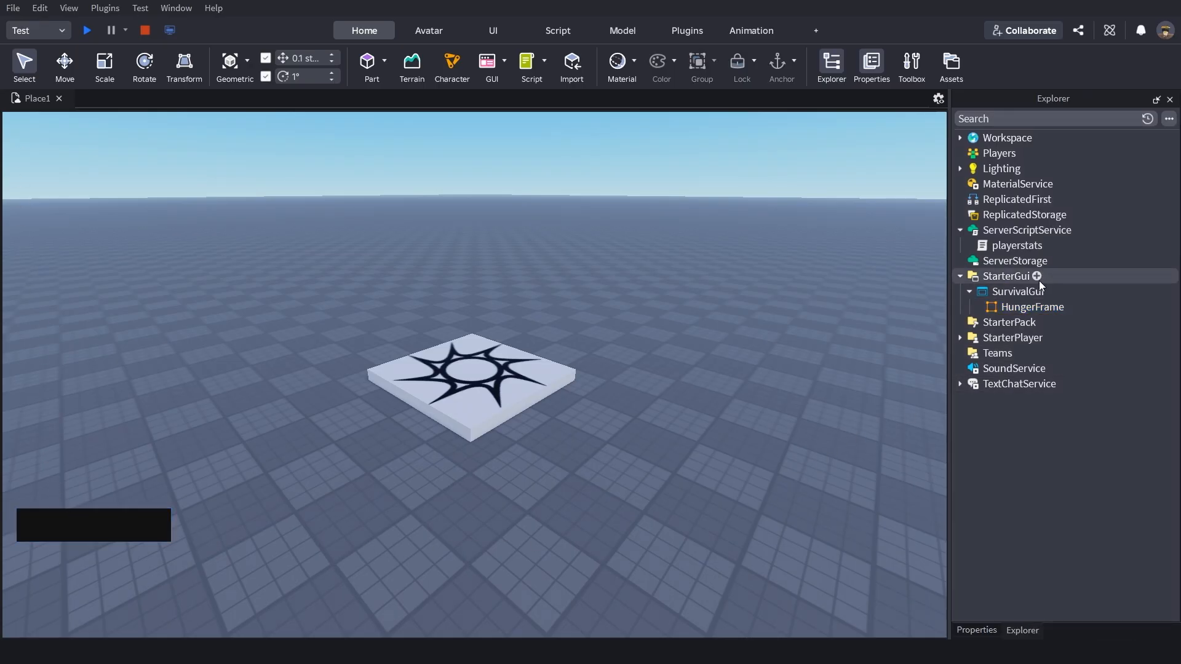
click(1038, 306)
click(1072, 307)
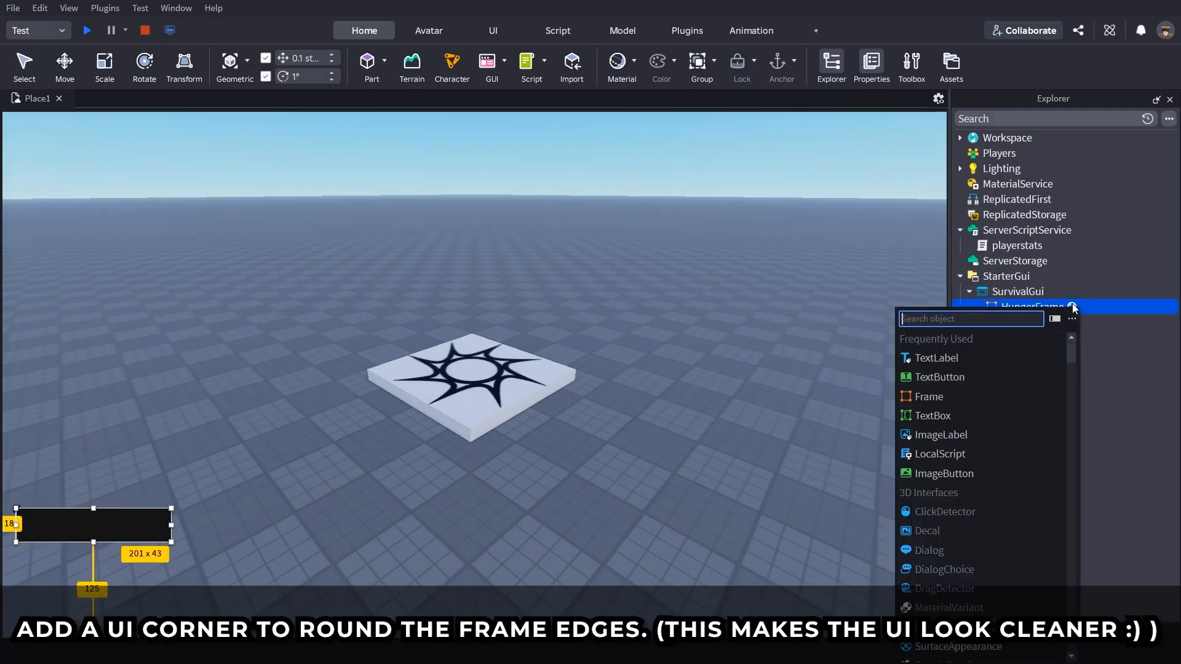
text(UI)
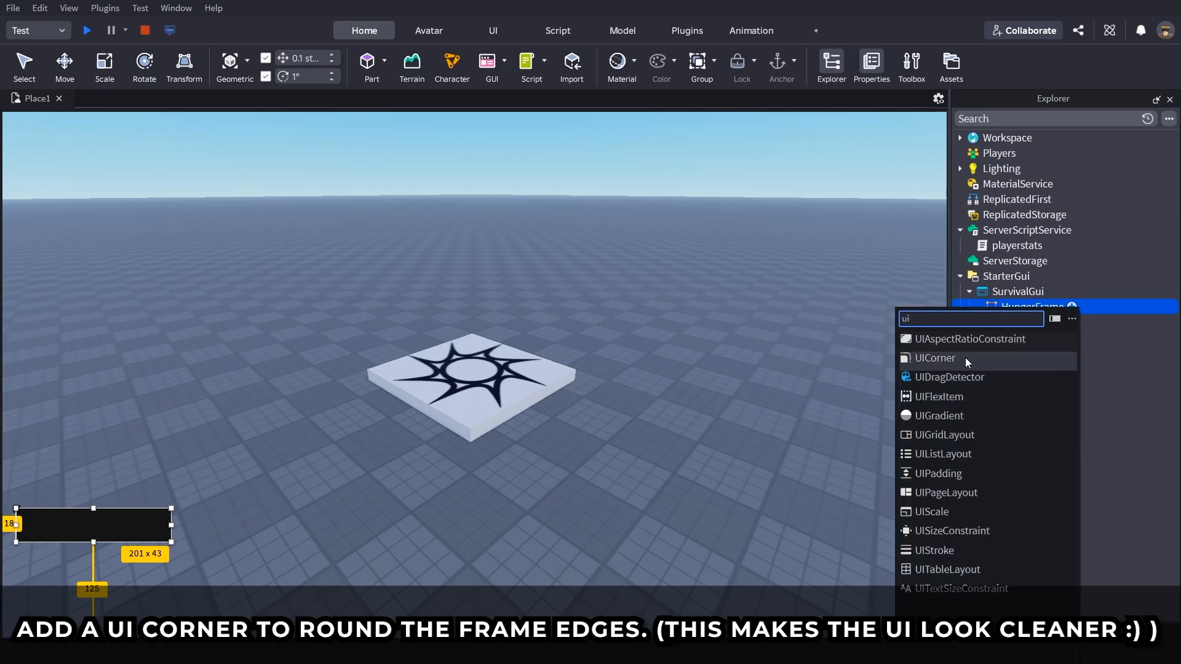
click(966, 356)
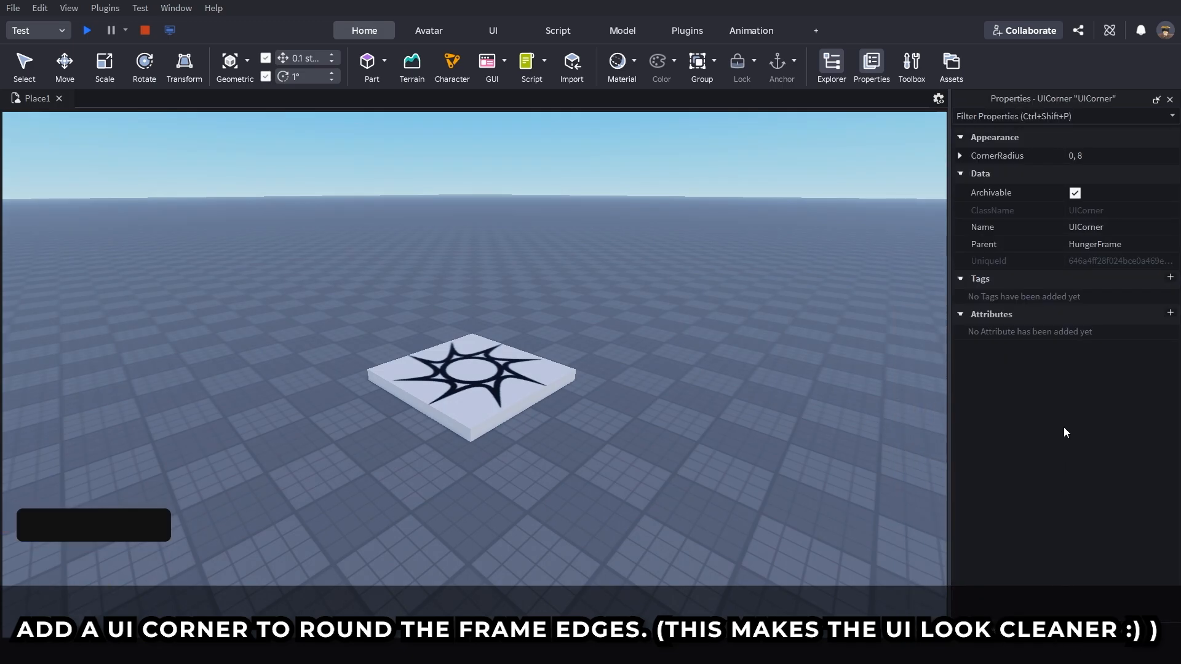
click(1101, 156)
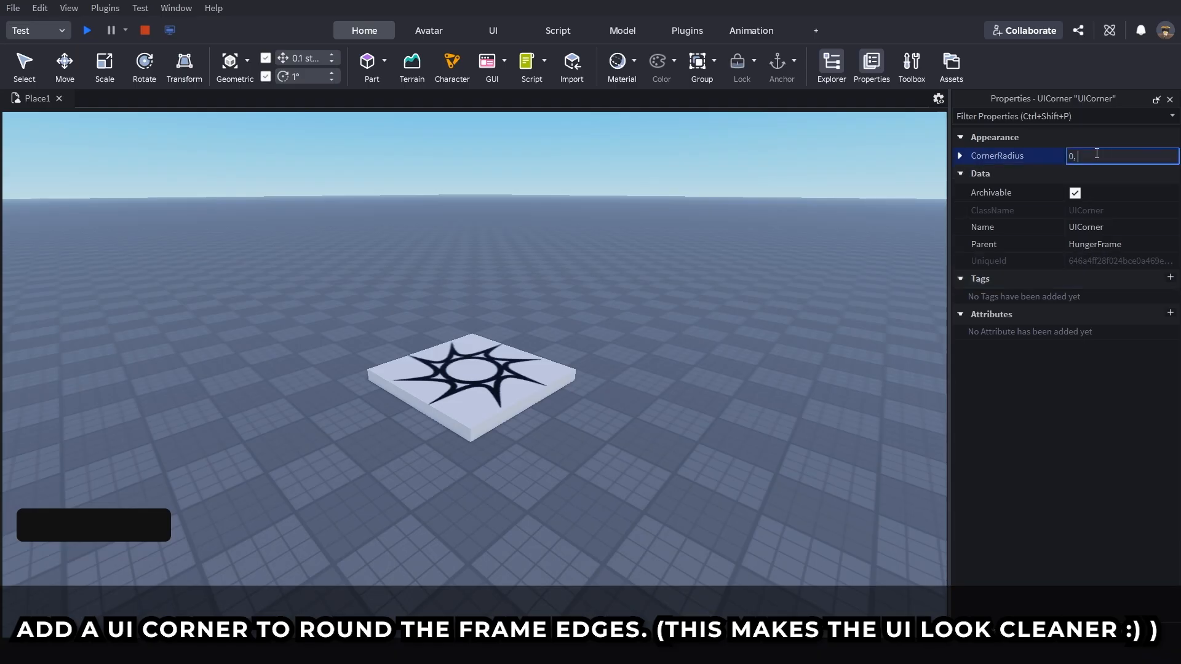
text(5)
key(Return)
Step: Add a UIStroke to HungerFrame and thicken its outline
click(1105, 629)
click(1071, 306)
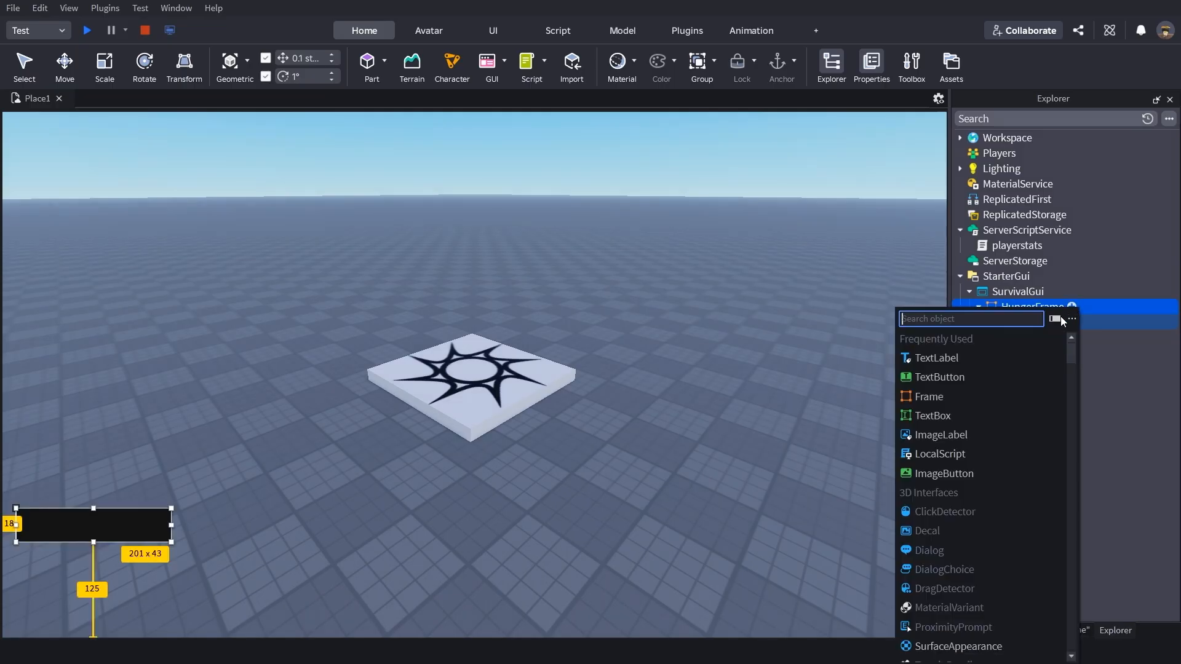
text(uist)
click(991, 342)
click(1018, 629)
click(1089, 259)
drag(1122, 260, 1128, 261)
click(1076, 260)
click(1105, 629)
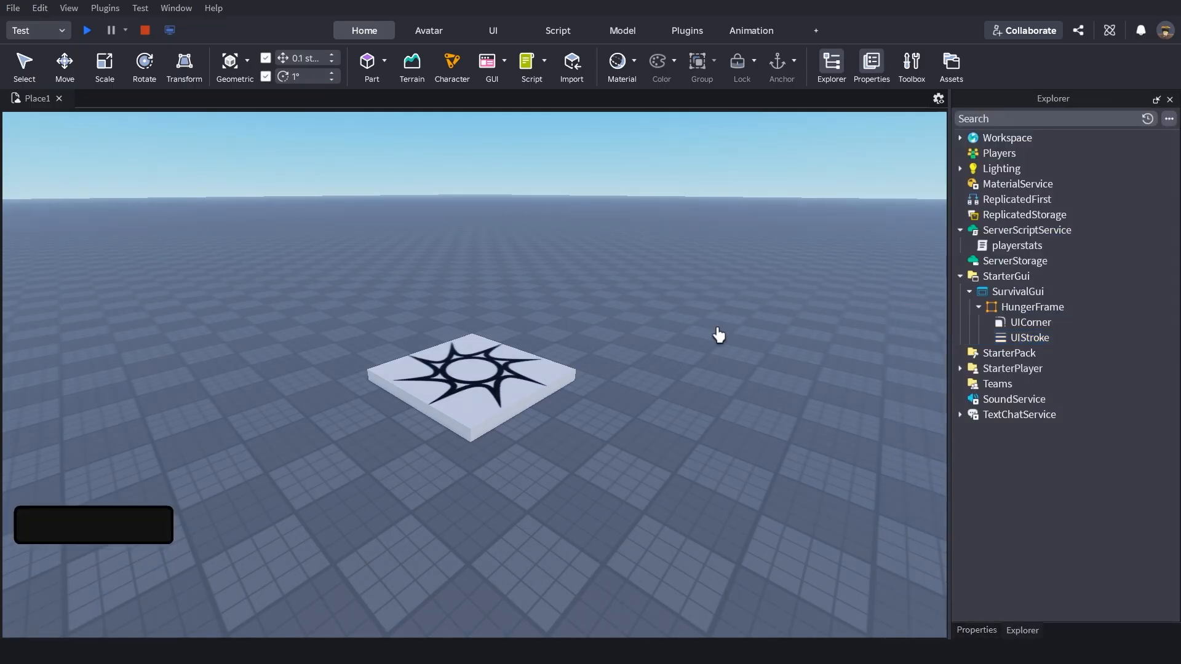
Step: Insert a new Frame inside HungerFrame and name it FillBar
key(1)
click(1039, 306)
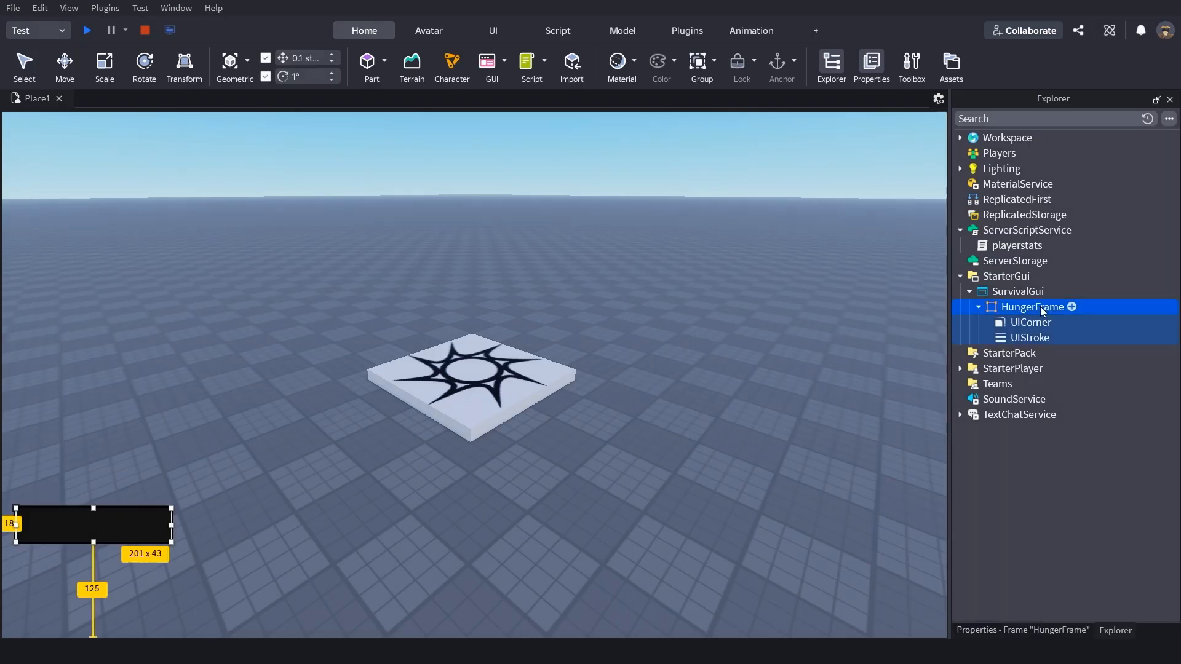
click(1072, 307)
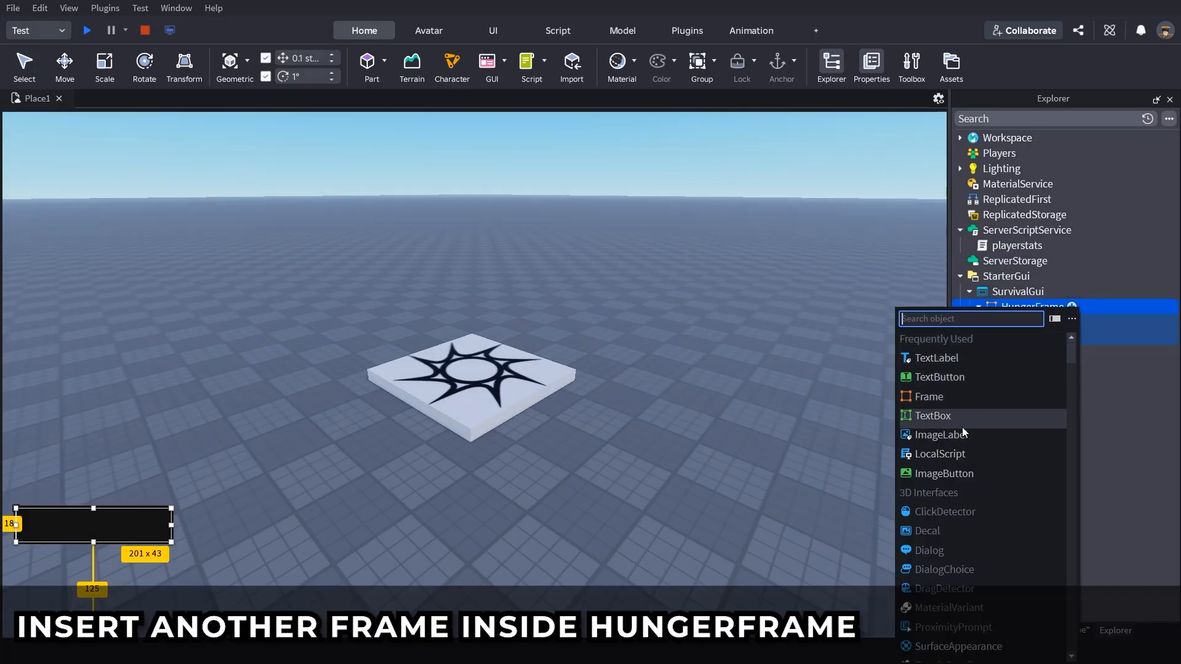
click(958, 396)
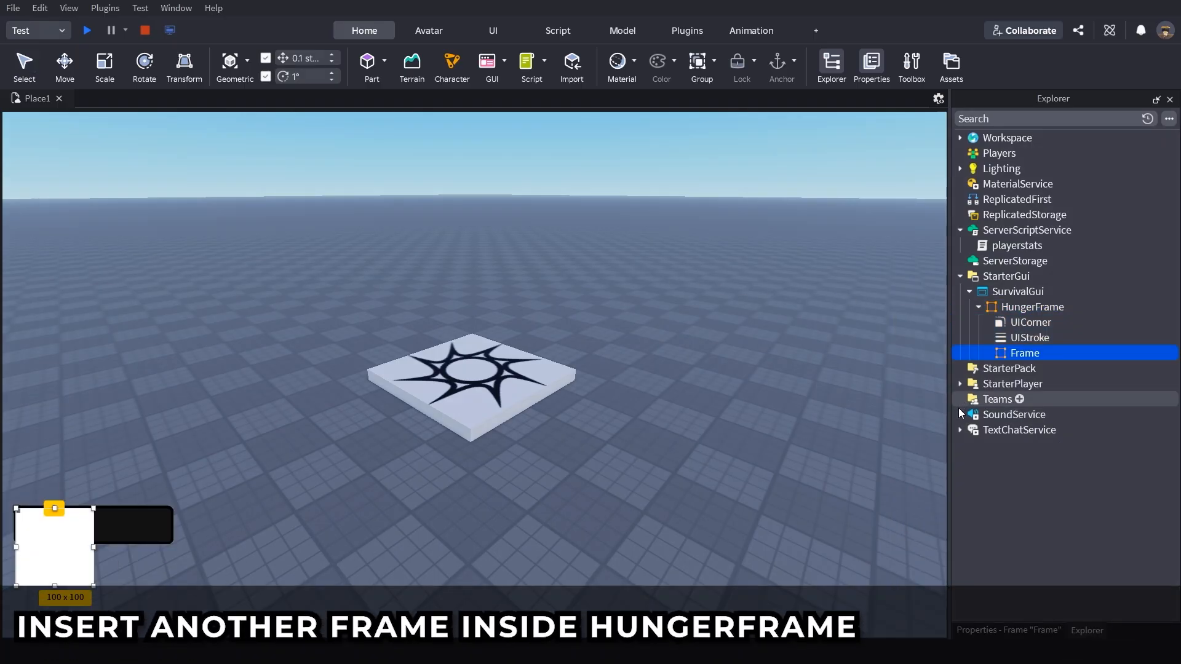
click(1010, 627)
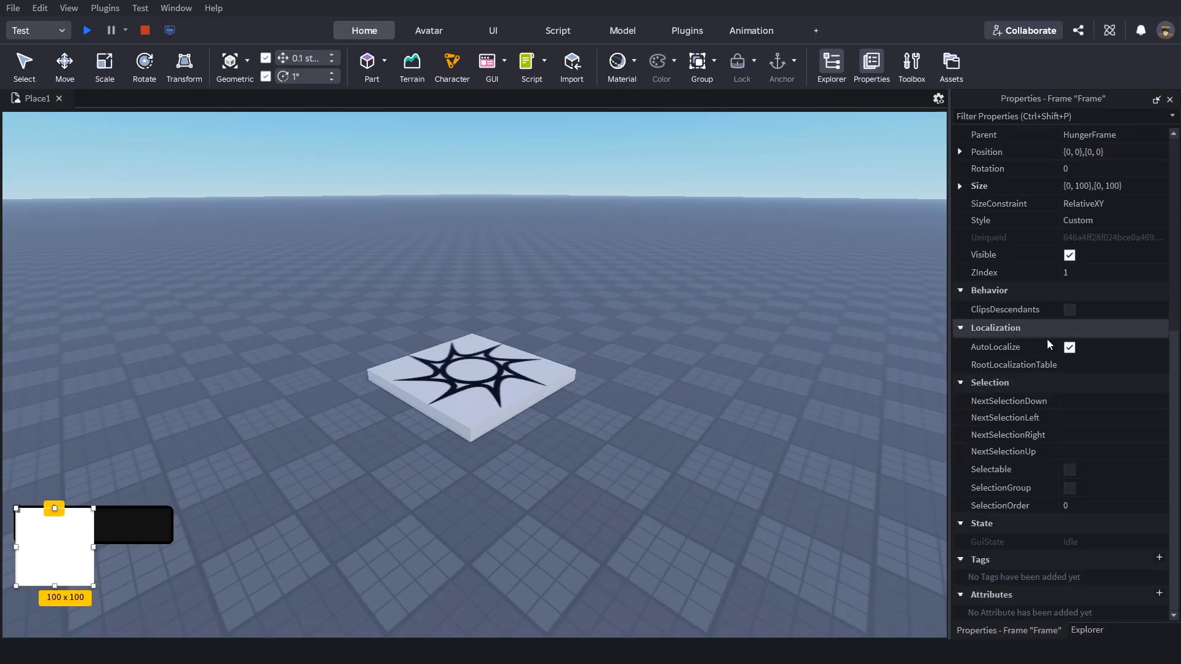
scroll(1054, 276, up, 4)
click(1095, 321)
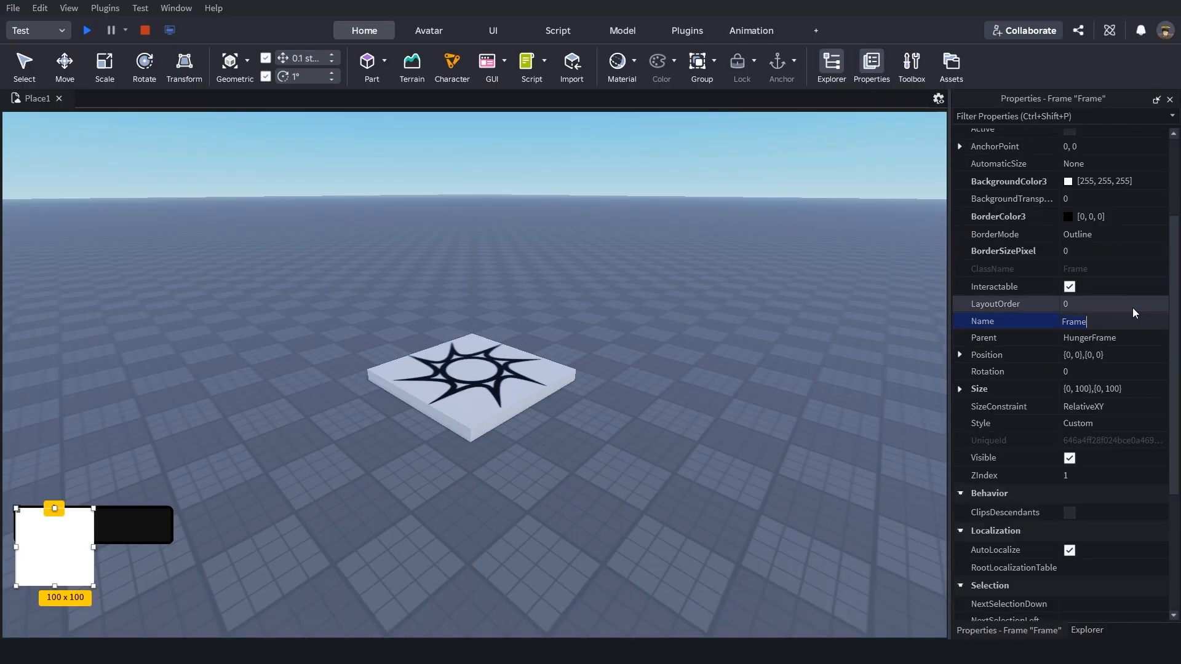
key(ctrl+a)
text(FillBar)
key(Return)
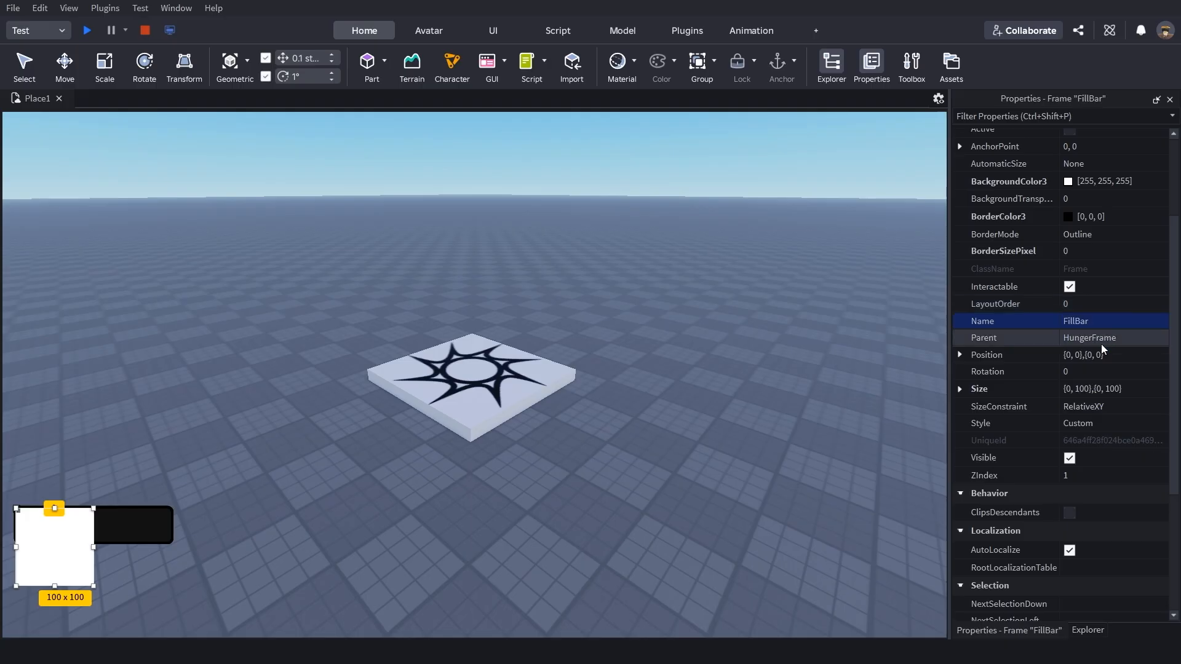
Step: Set FillBar's Size to 1,0,1,0 so it fills HungerFrame
click(1083, 390)
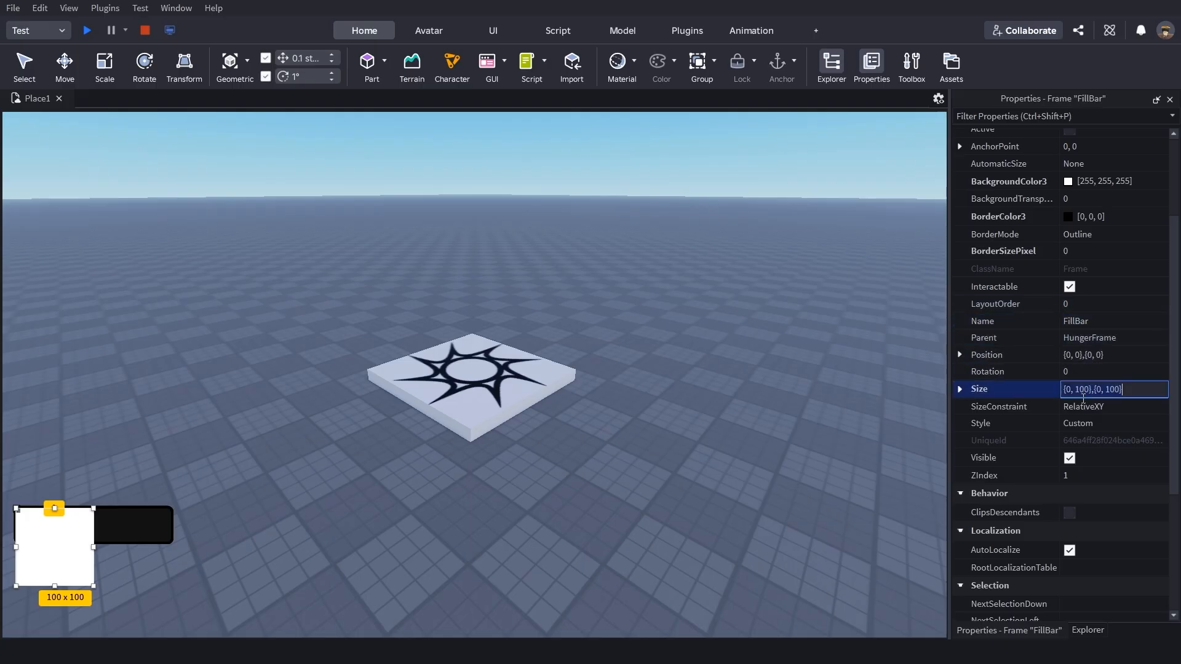
key(ctrl+a)
text(1)
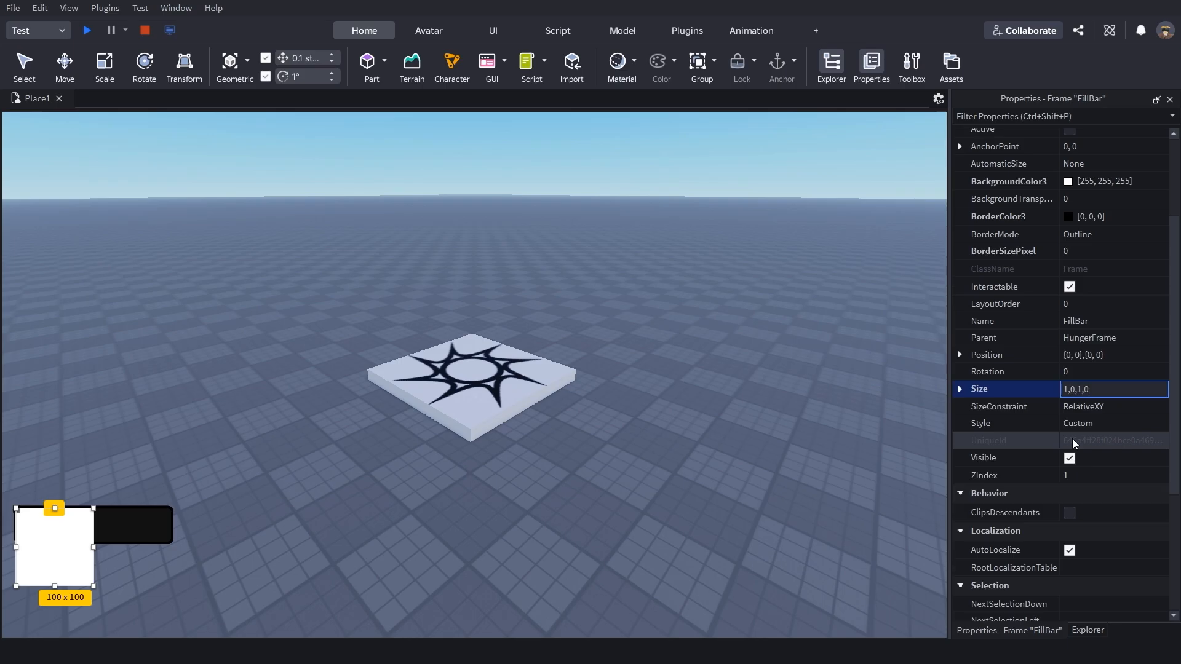
key(Return)
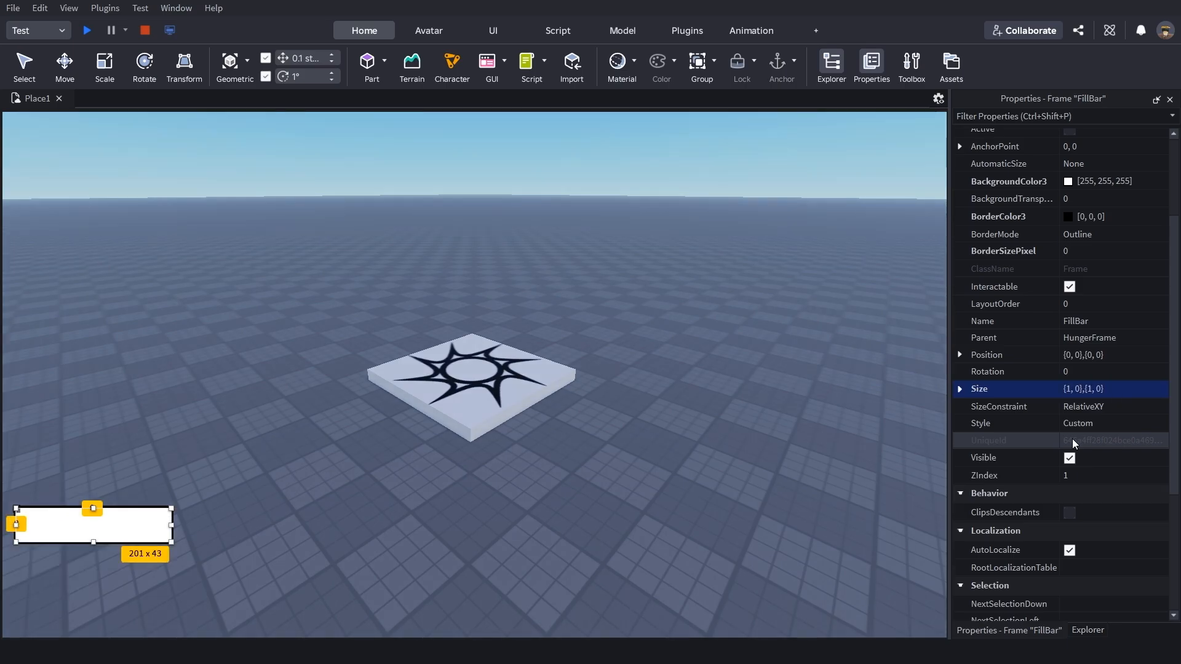
Step: Set FillBar's BackgroundColor3 to the green 0, 249, 0
scroll(1076, 430, up, 3)
click(1099, 283)
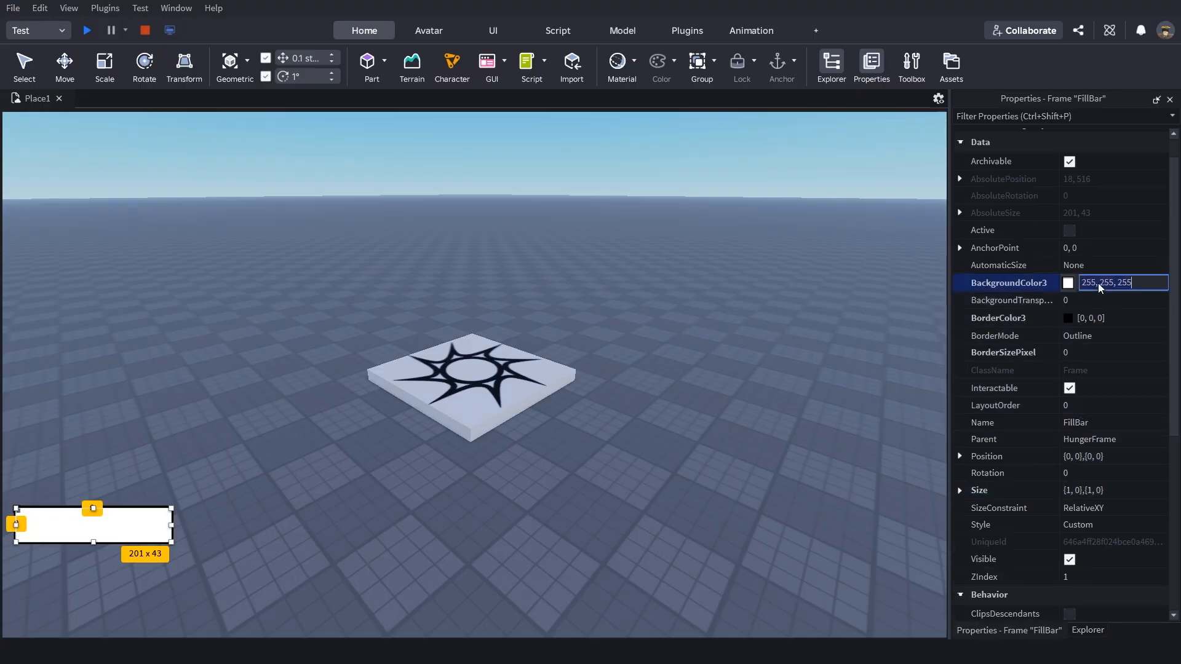
key(ctrl+a)
text(0)
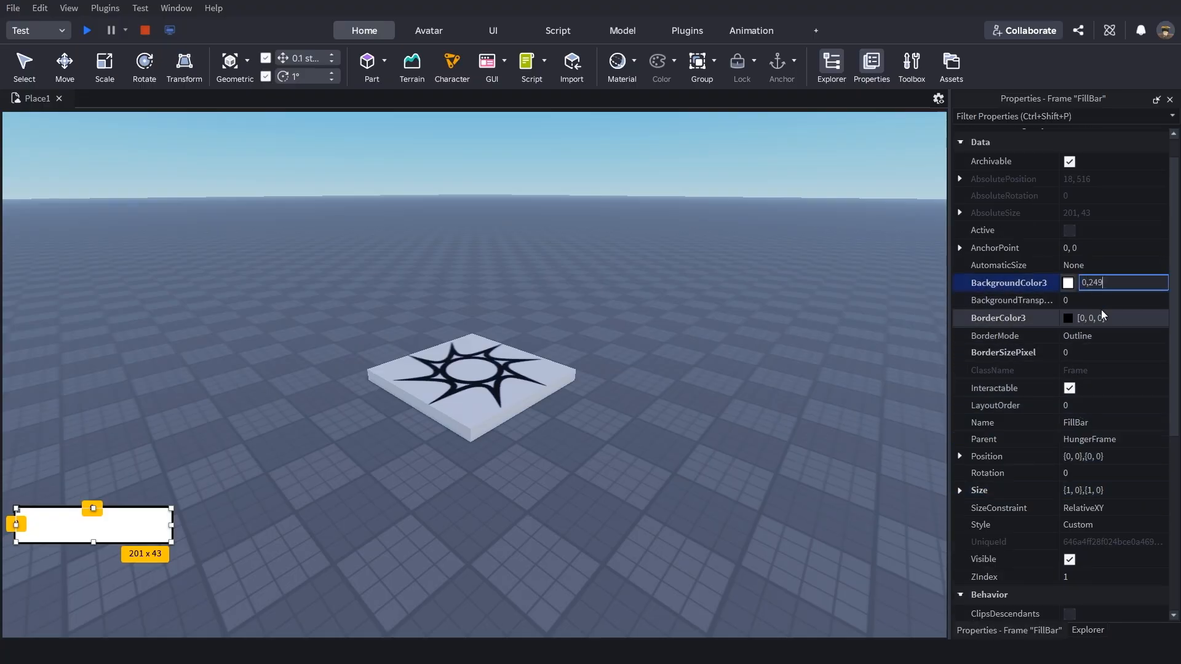
key(Return)
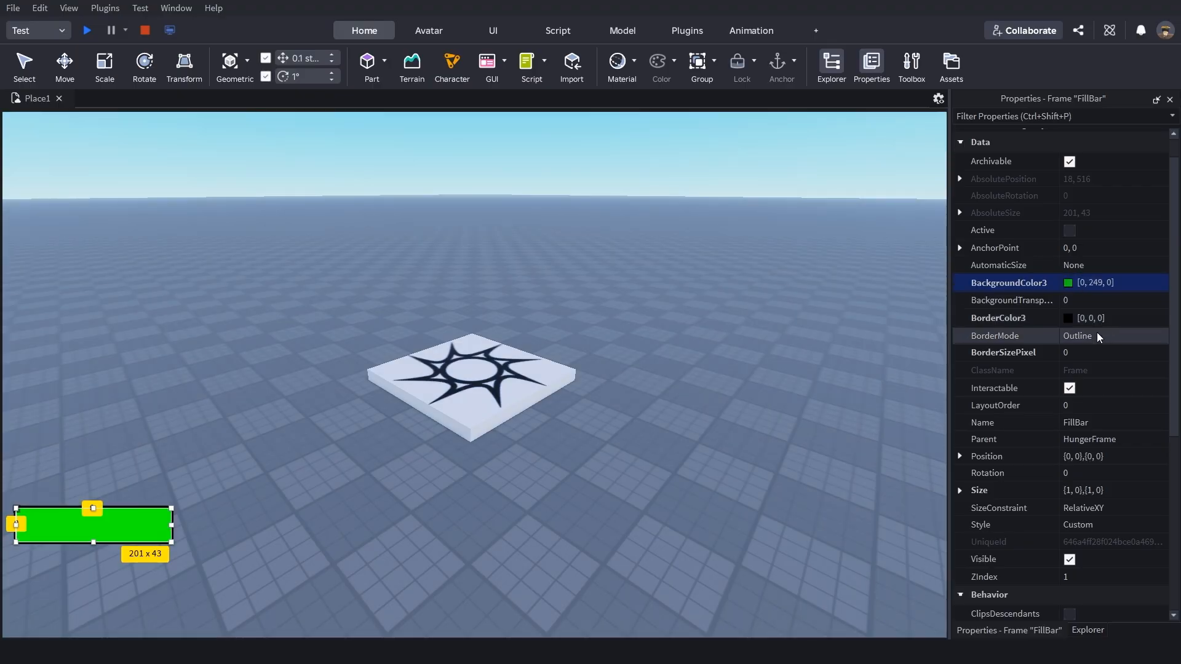
Step: Duplicate HungerFrame's UICorner and move the copy into FillBar
scroll(1046, 627, down, 1)
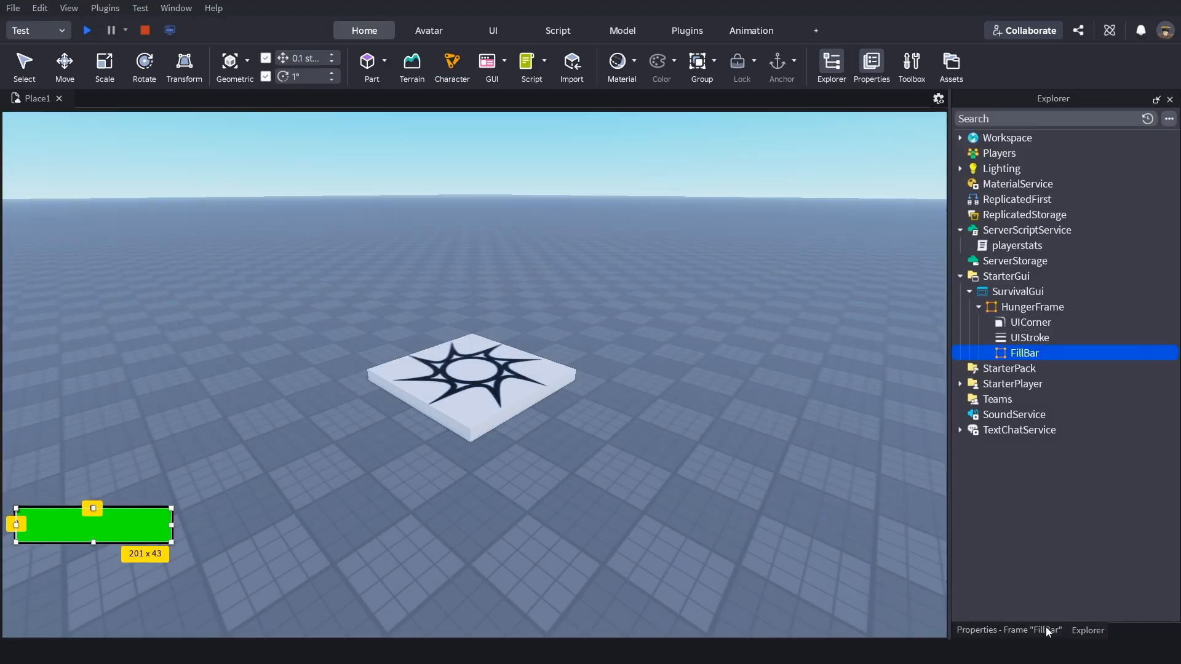
click(1054, 545)
click(1023, 321)
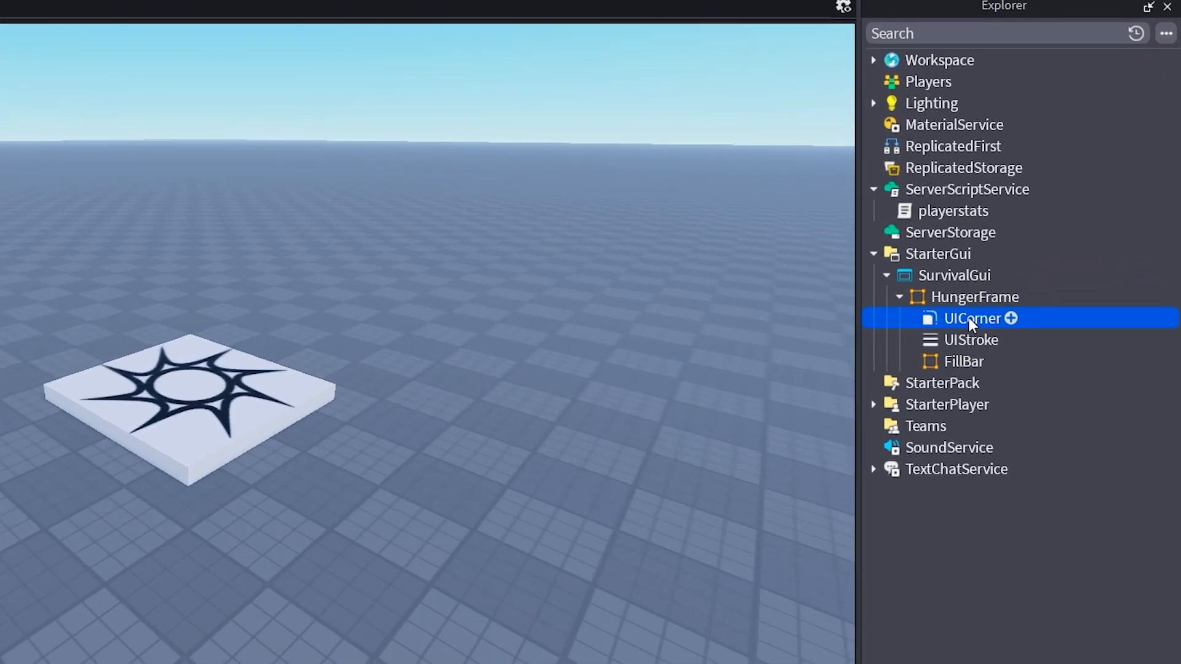
right_click(969, 317)
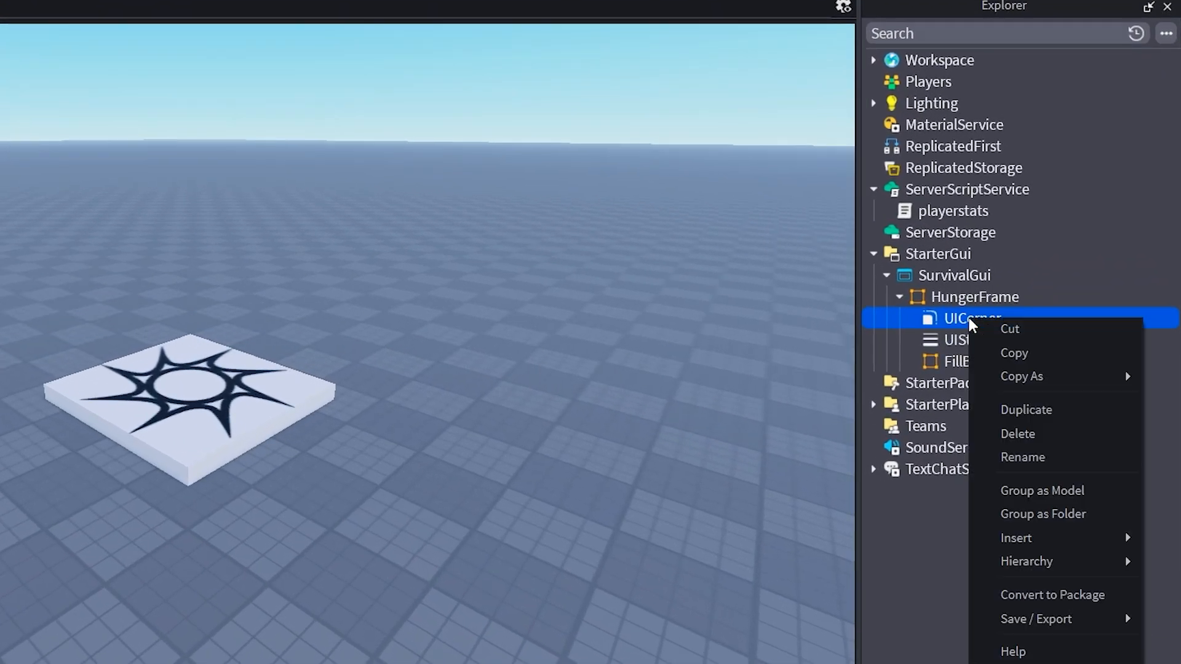
click(987, 407)
drag(966, 343, 962, 383)
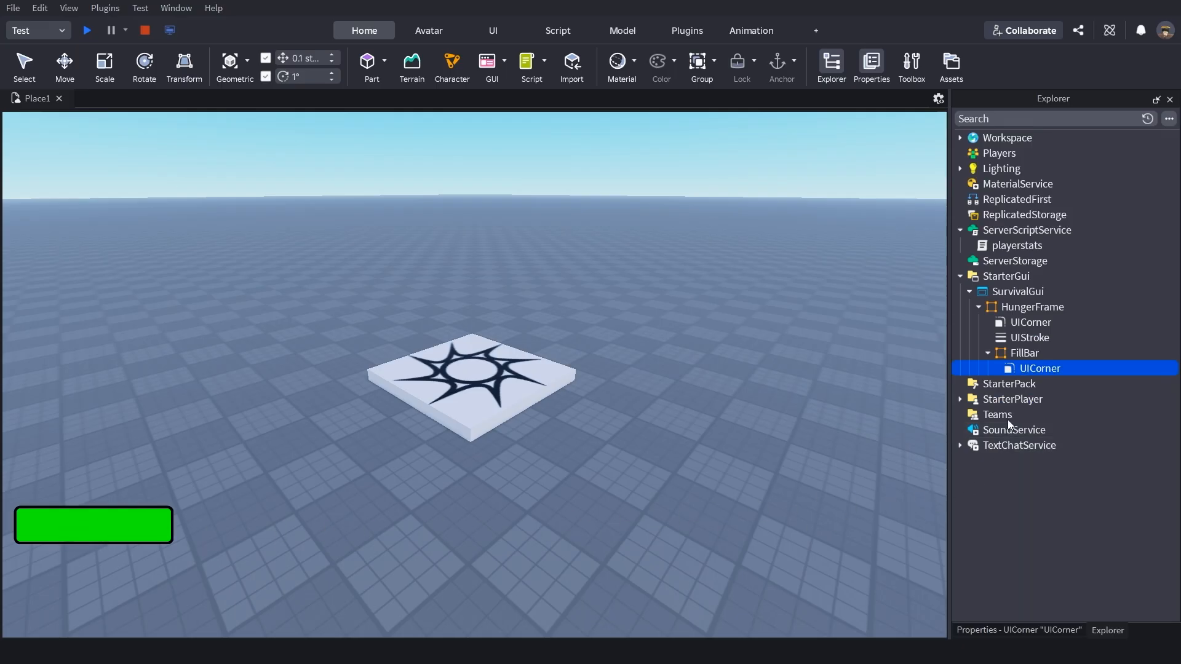
click(991, 353)
click(993, 352)
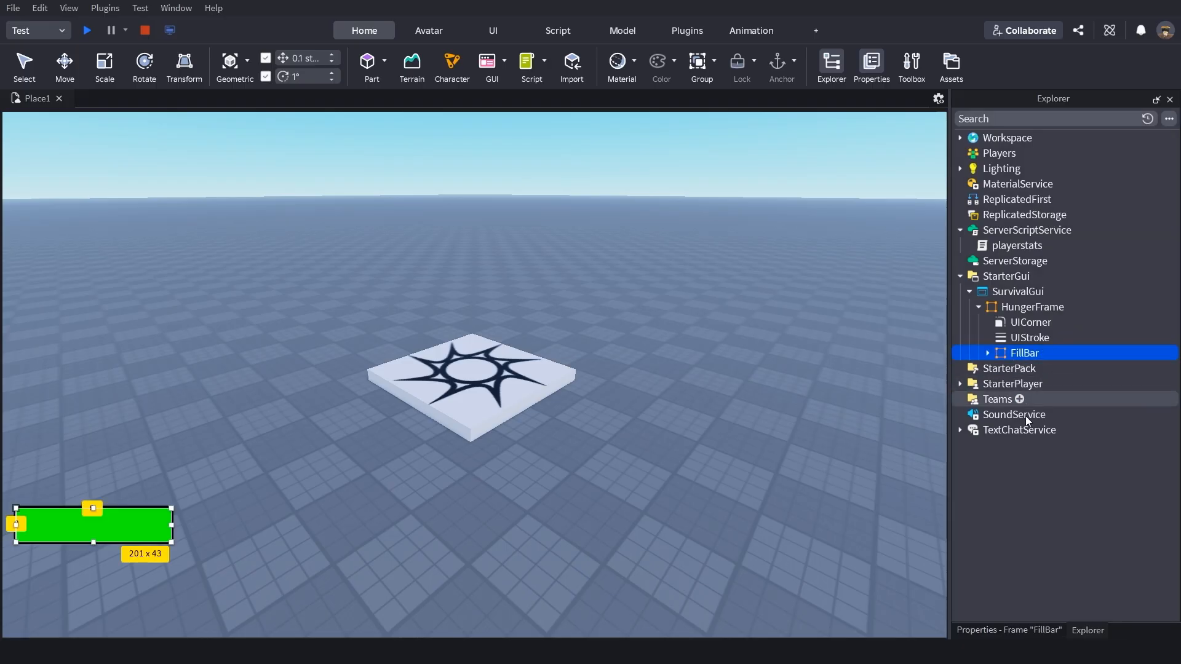
click(1033, 452)
Step: Insert a TextLabel inside HungerFrame and set its Text to "HUNGER : 100"
click(1007, 307)
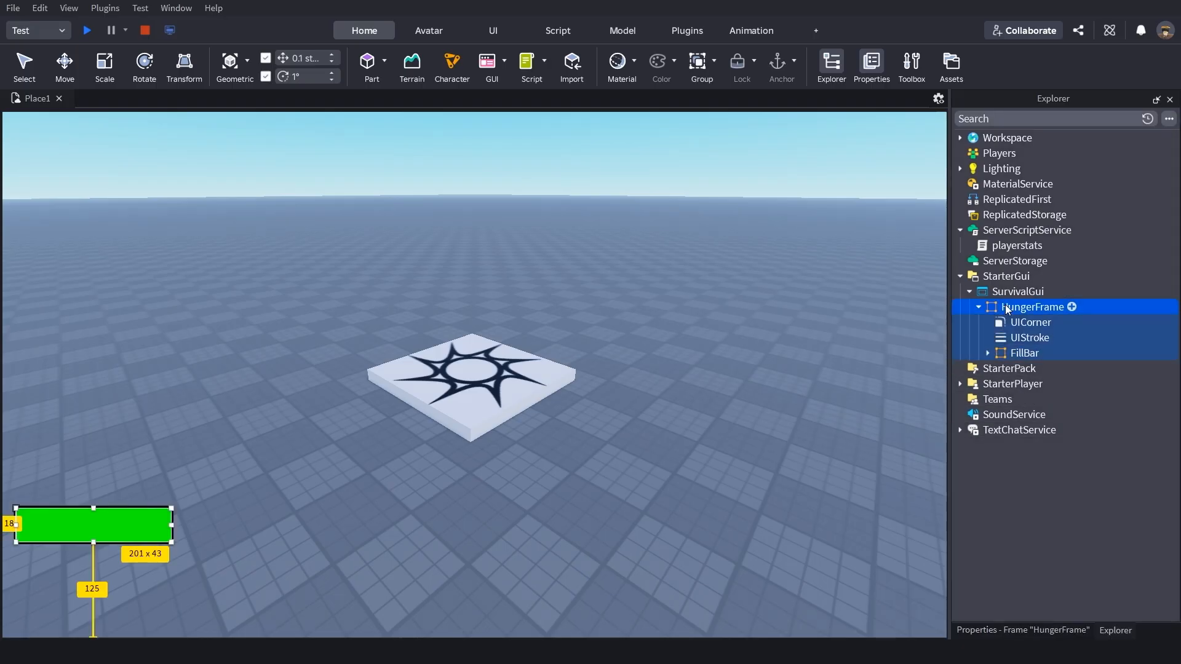
click(1070, 306)
click(985, 339)
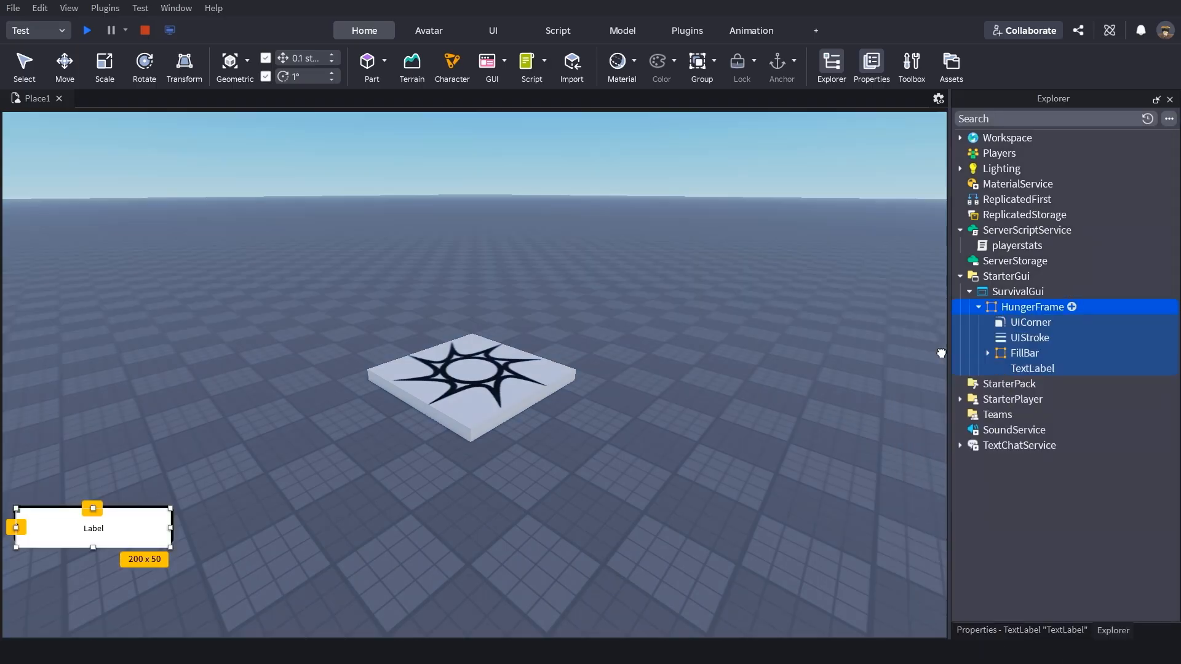
click(1034, 629)
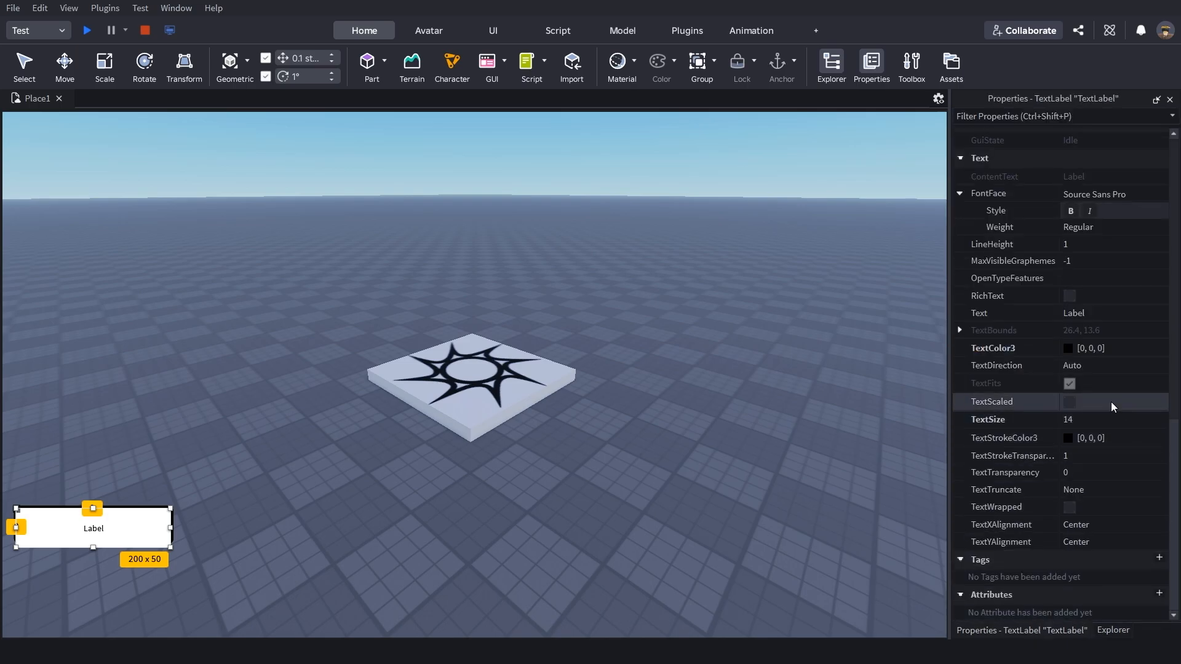
click(1107, 365)
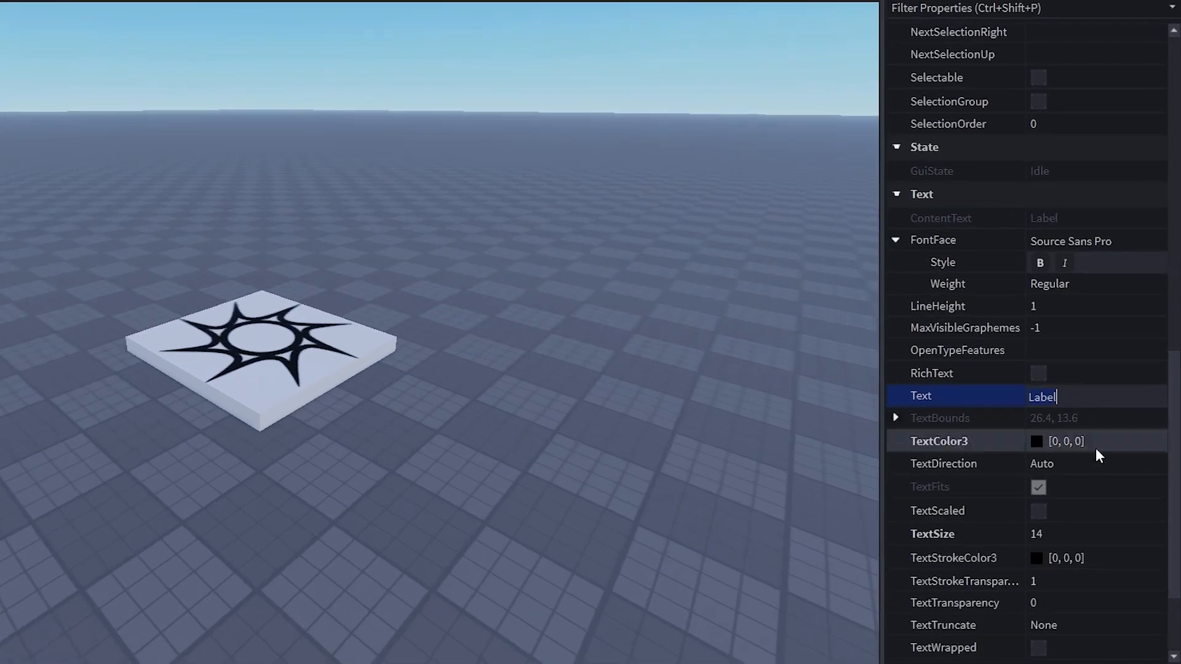
text(HUNGER)
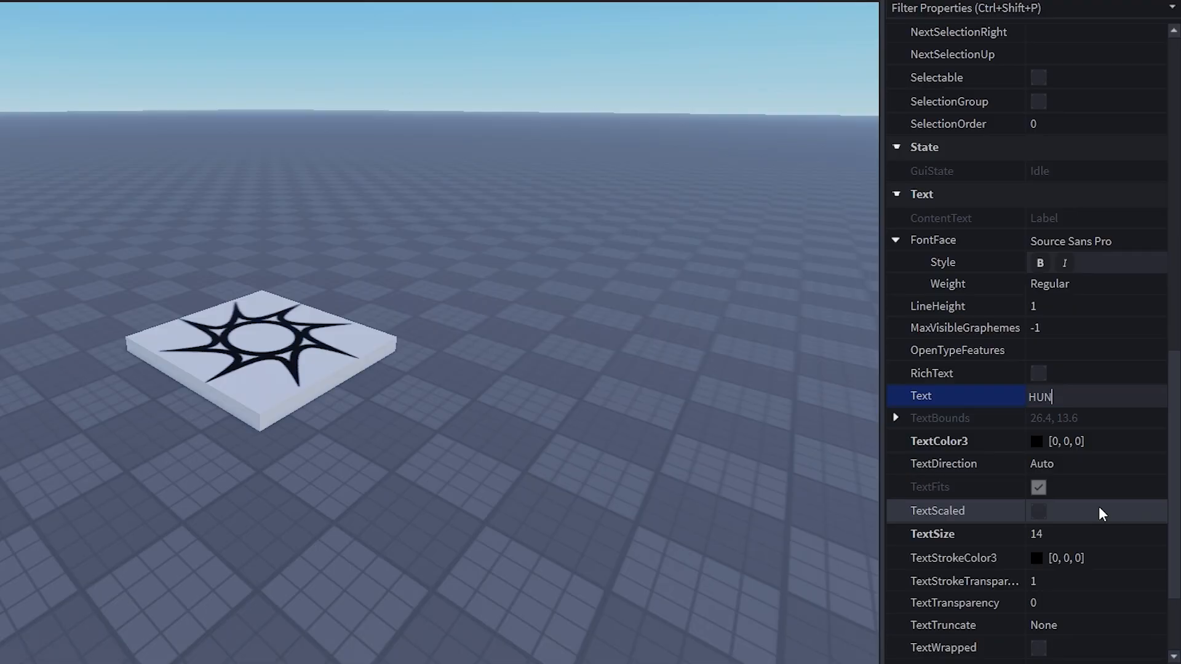
text( : 100)
key(Return)
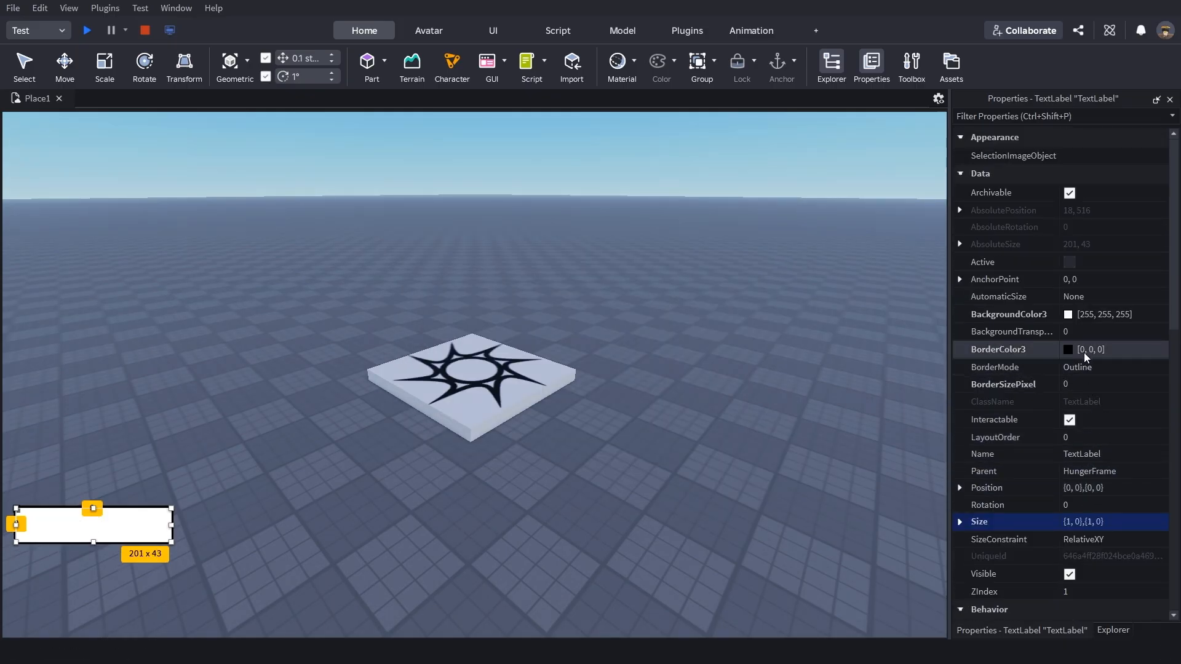
Step: Set the TextLabel's BackgroundTransparency to 1
click(1091, 332)
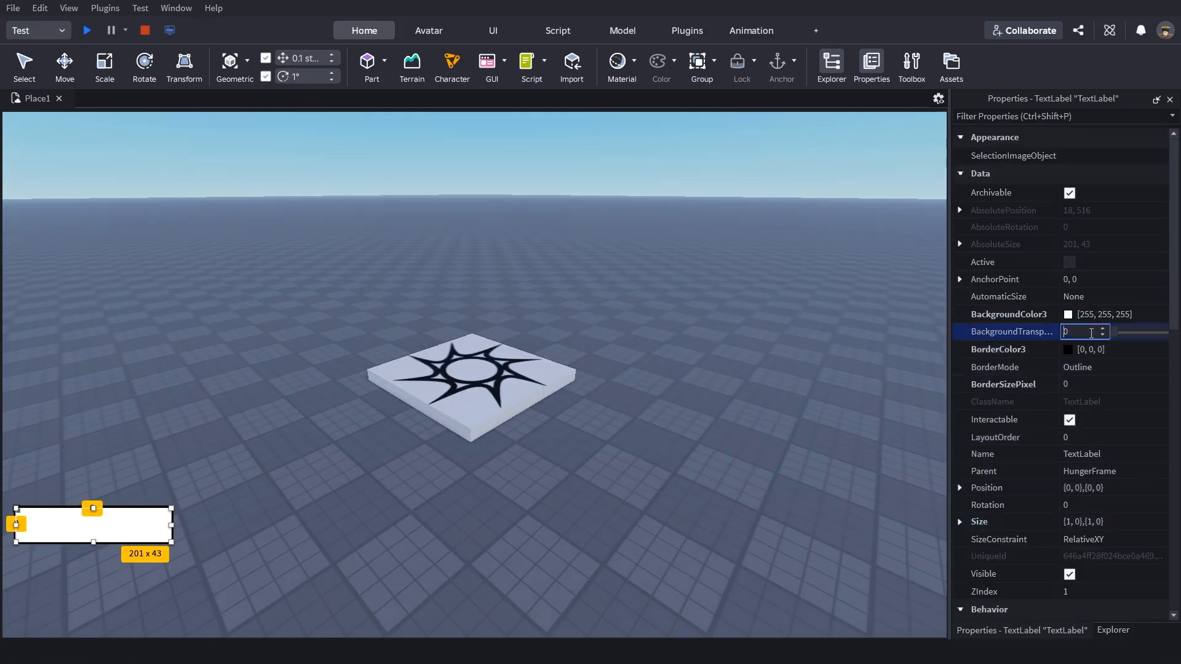
text(1)
key(Return)
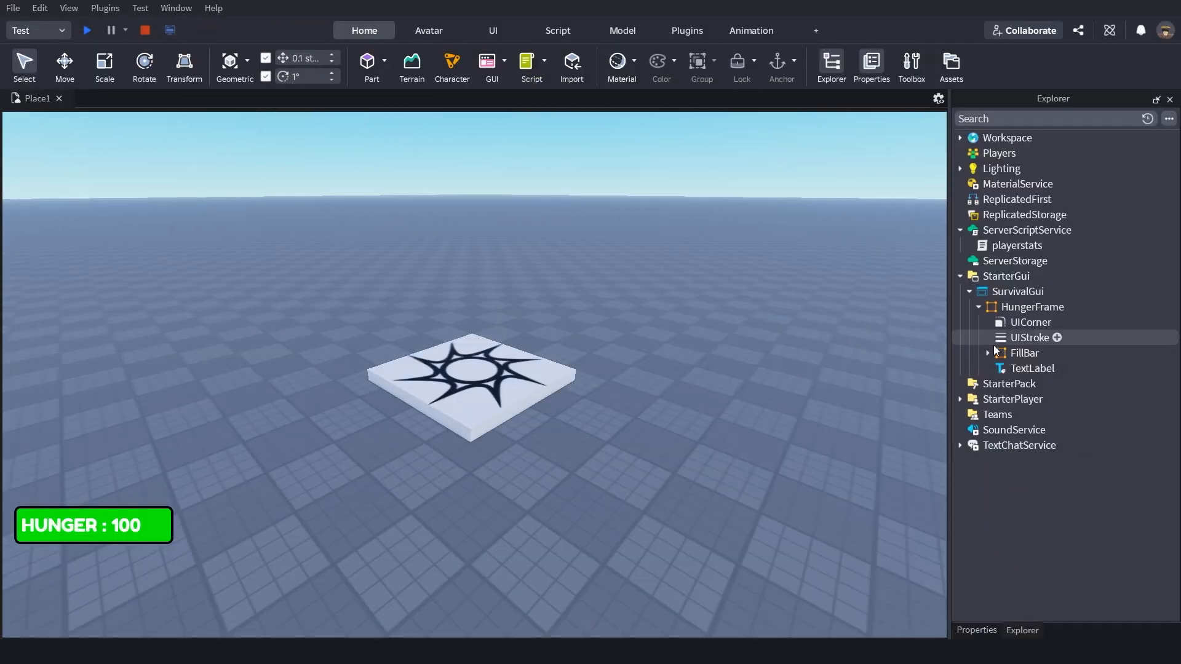
Step: Rename the TextLabel inside HungerFrame as Text
click(1027, 369)
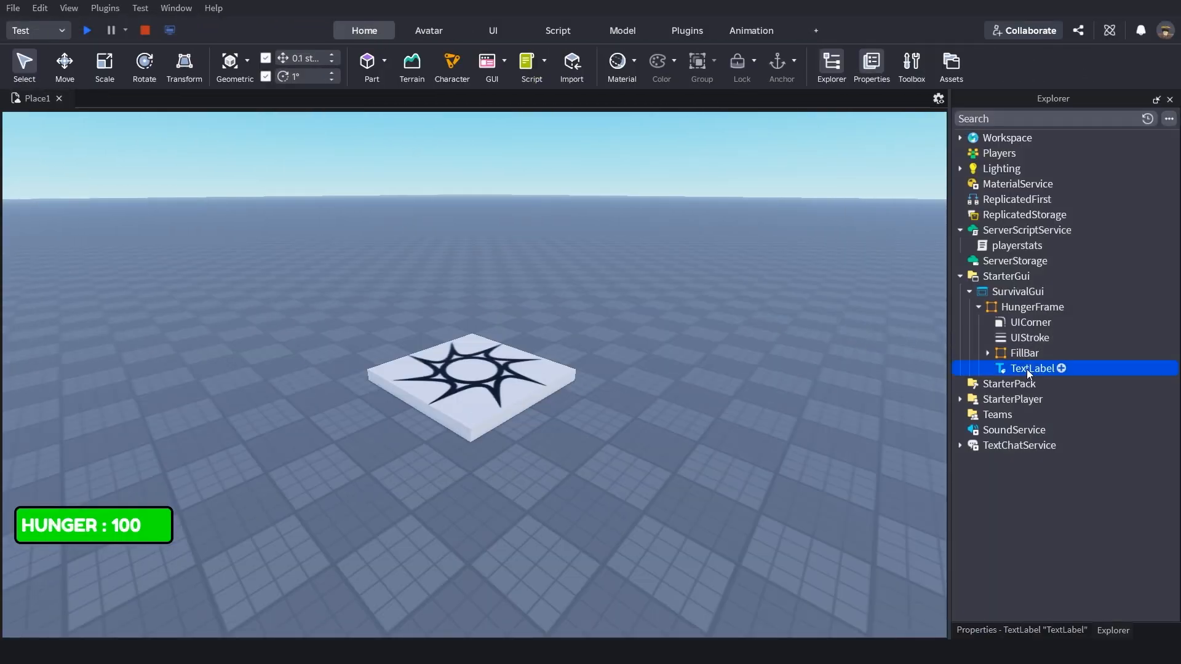
click(1023, 371)
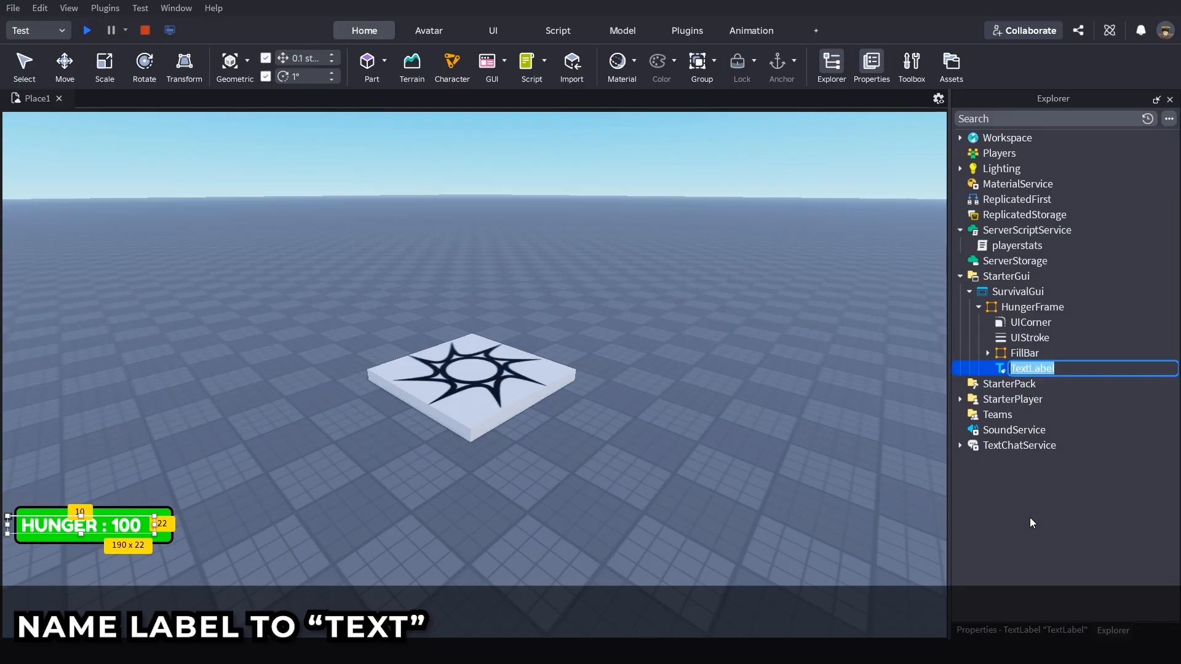
text(Text)
key(Return)
Step: Collapse HungerFrame and duplicate it within SurvivalGui
double_click(992, 308)
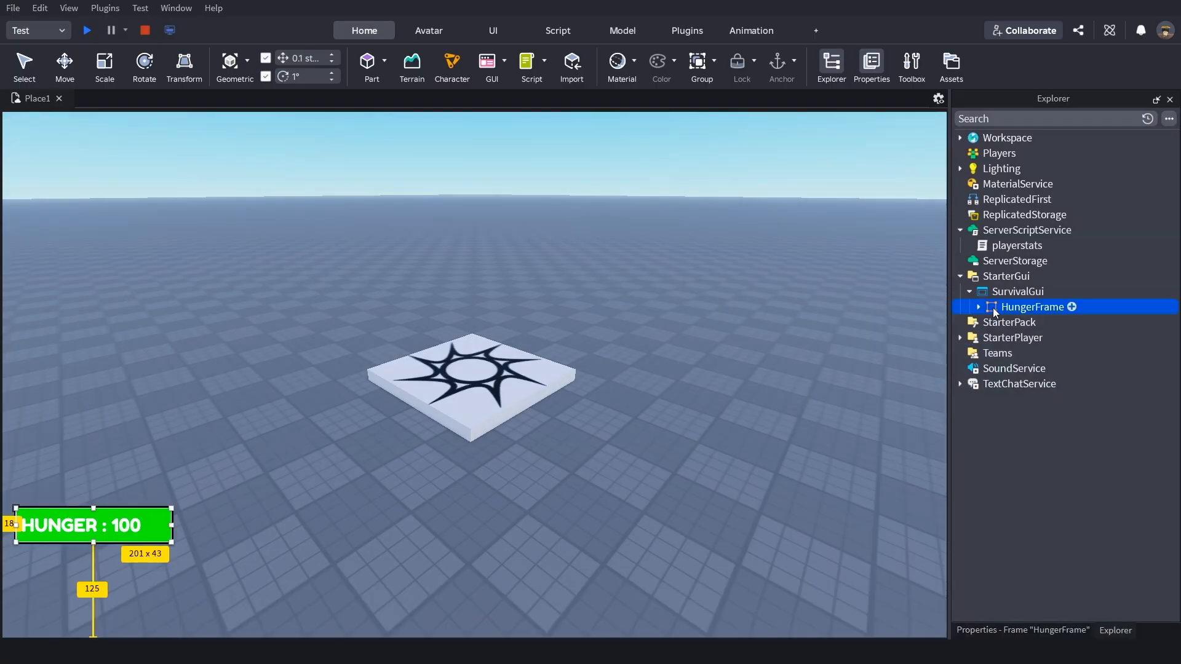
right_click(992, 307)
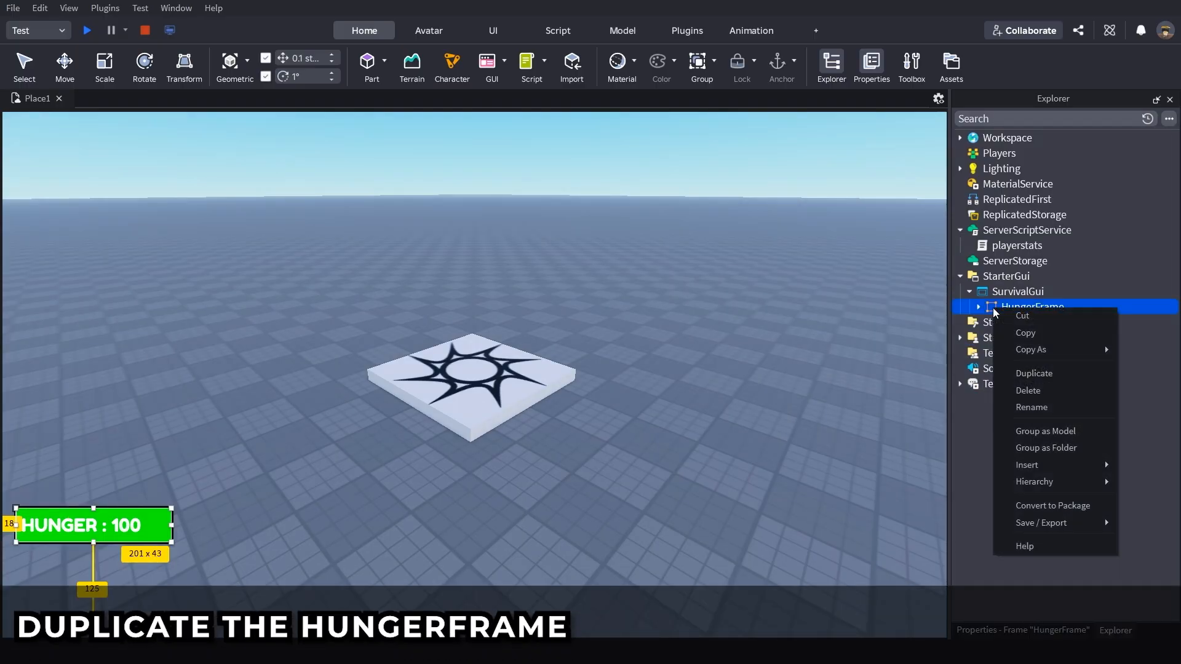
click(1013, 372)
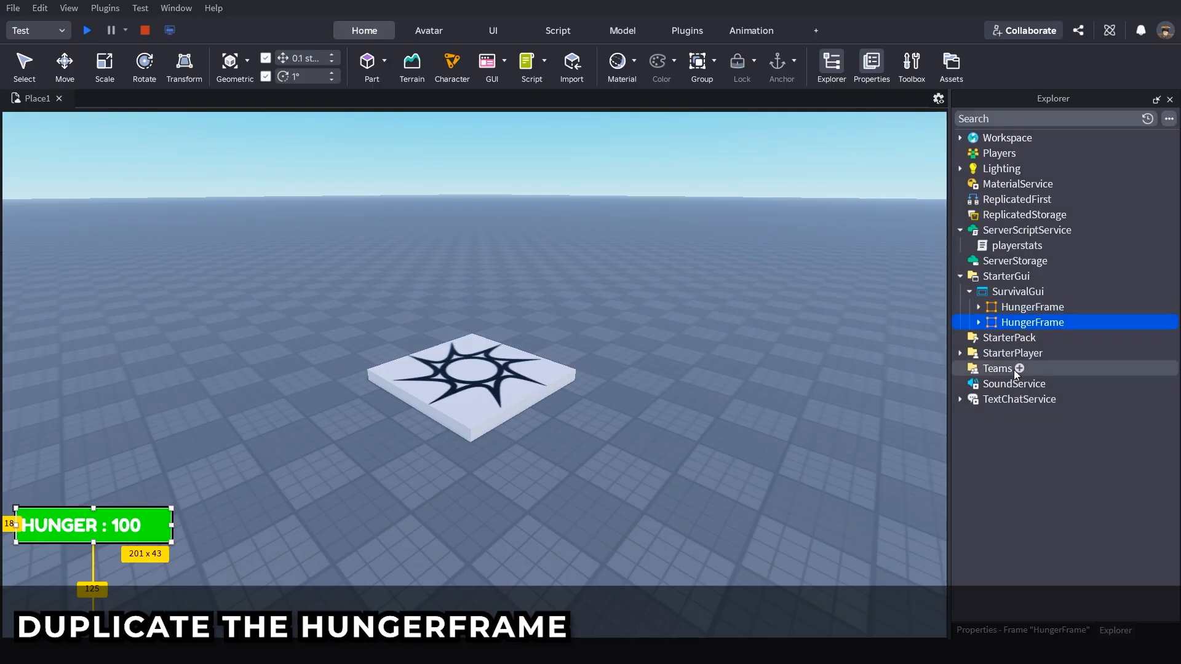
Step: Move the duplicated HungerFrame directly below the original hunger bar
click(979, 321)
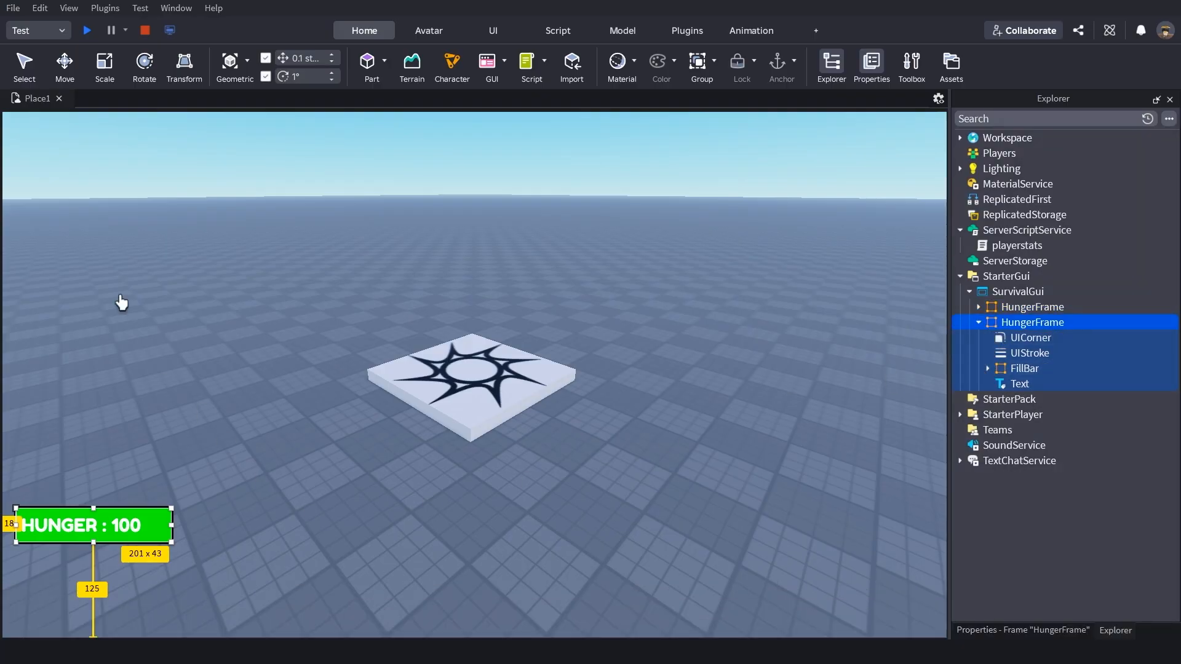
click(164, 358)
click(1031, 322)
click(153, 535)
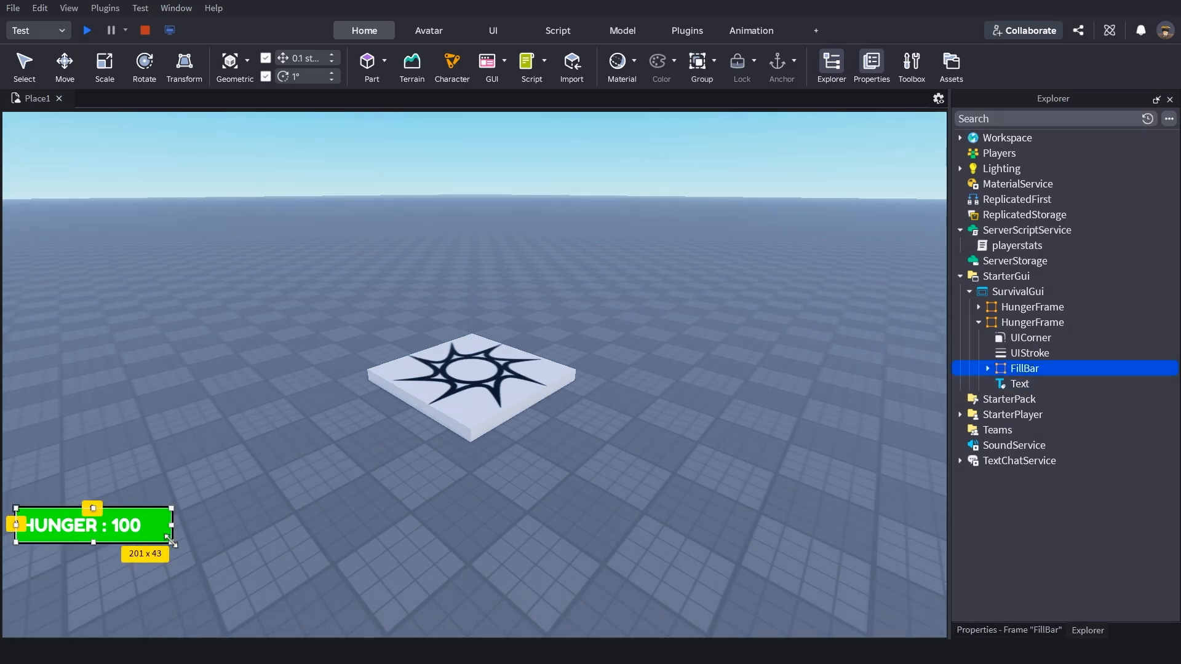
drag(159, 542, 160, 591)
drag(156, 524, 155, 566)
click(148, 624)
Step: Realign the duplicate bar's FillBar with its frame, using Position 0,0,0,0 and Size 1,0,1,0
click(1008, 630)
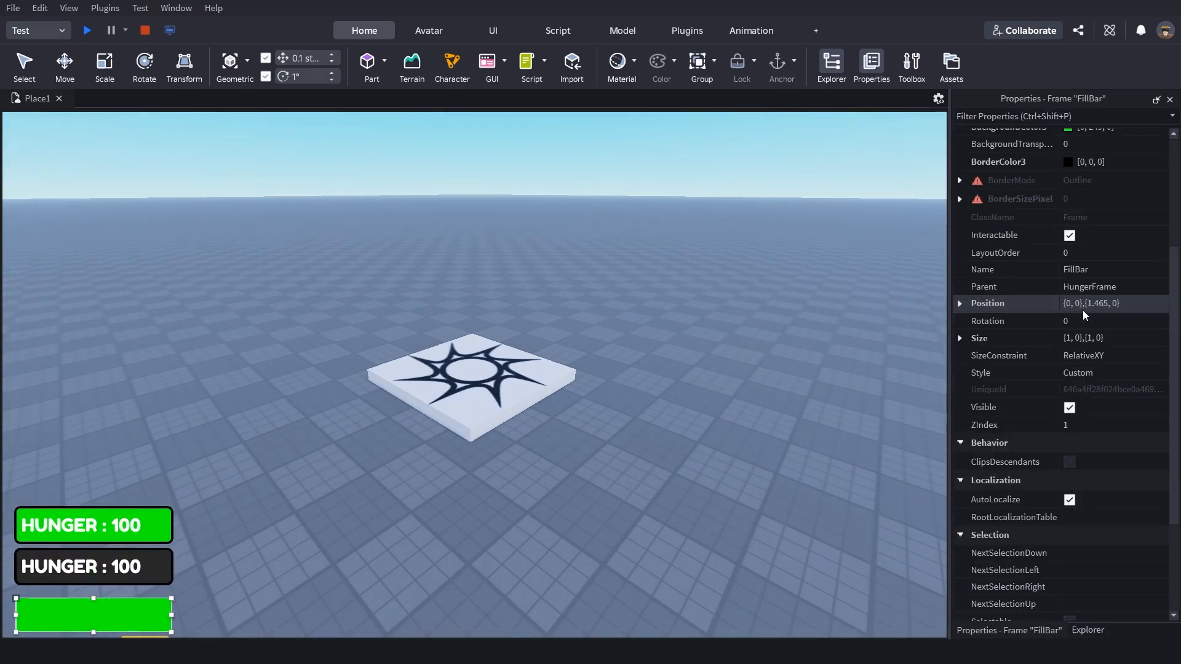
scroll(1083, 312, up, 2)
click(1097, 440)
text(1,0,1,0)
key(Return)
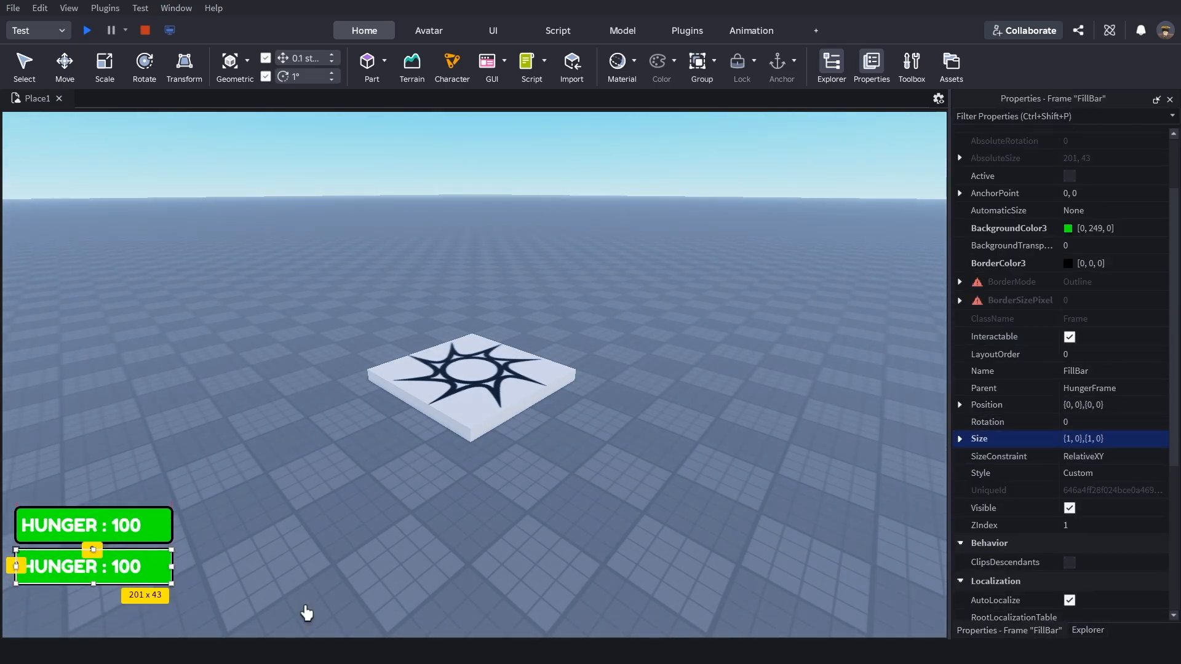
click(830, 419)
click(161, 578)
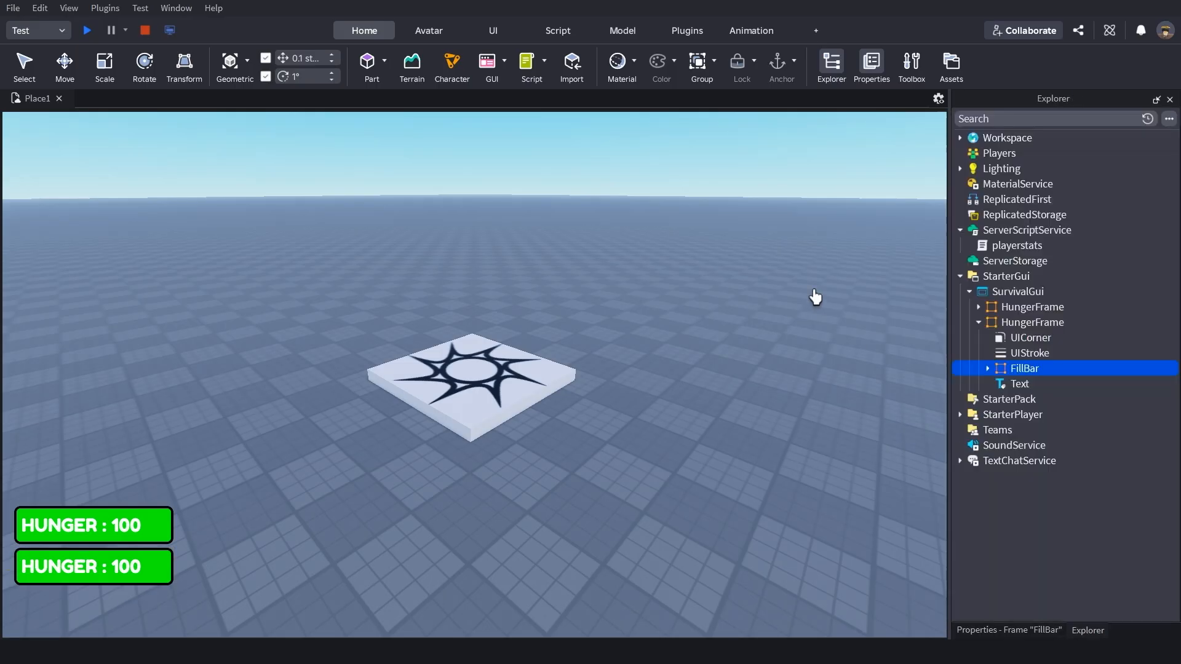
Step: Rename the duplicated HungerFrame in SurvivalGui as ThirstFrame
click(814, 295)
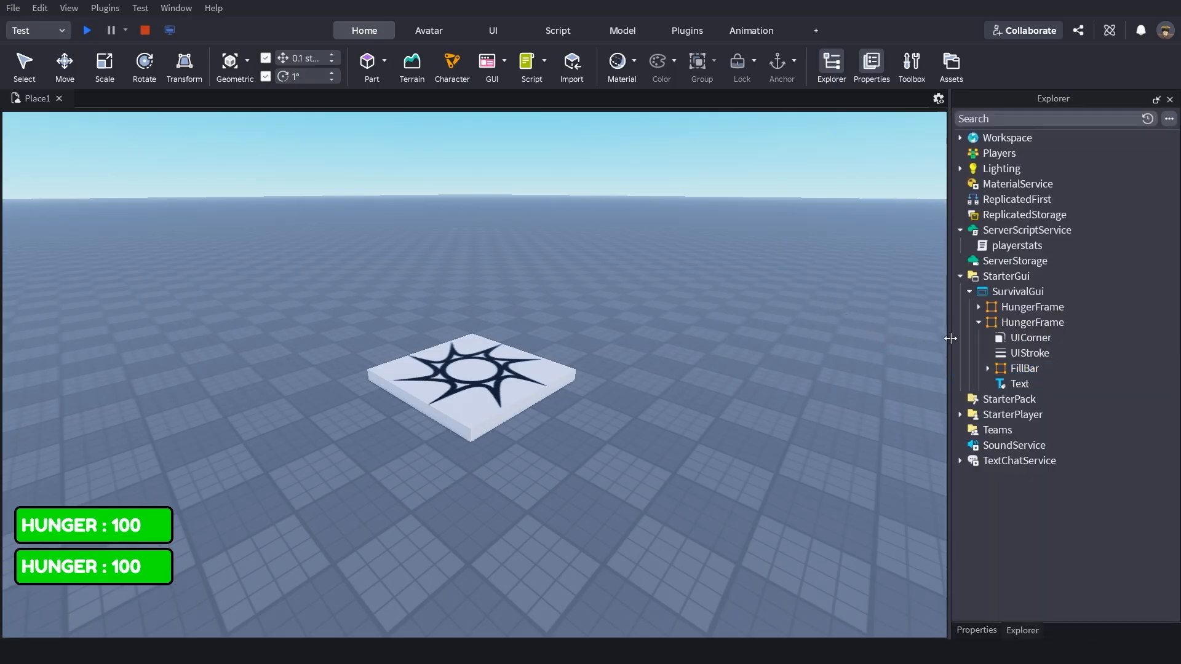
click(1024, 323)
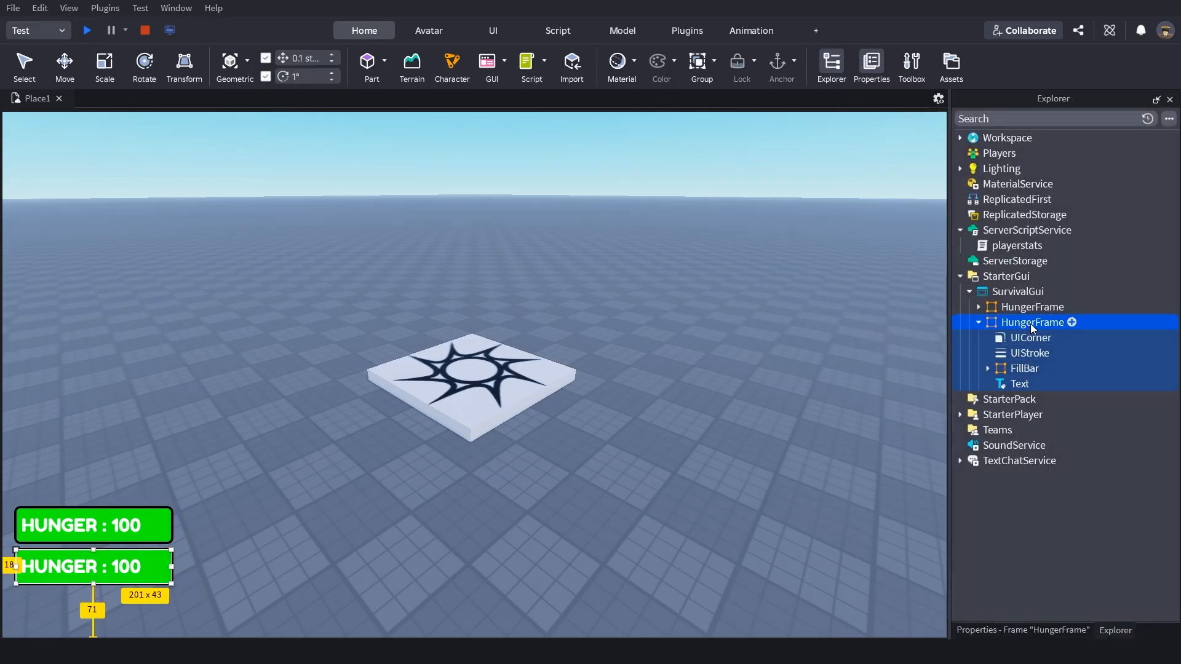
click(1035, 323)
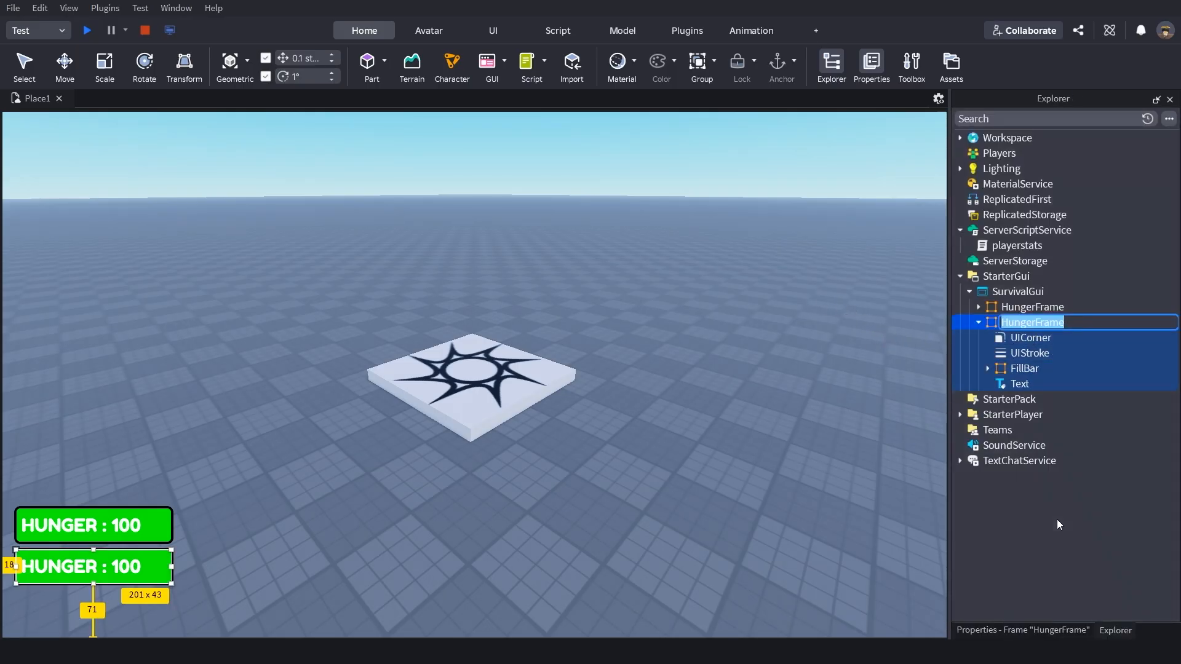
text(ThirstFrame)
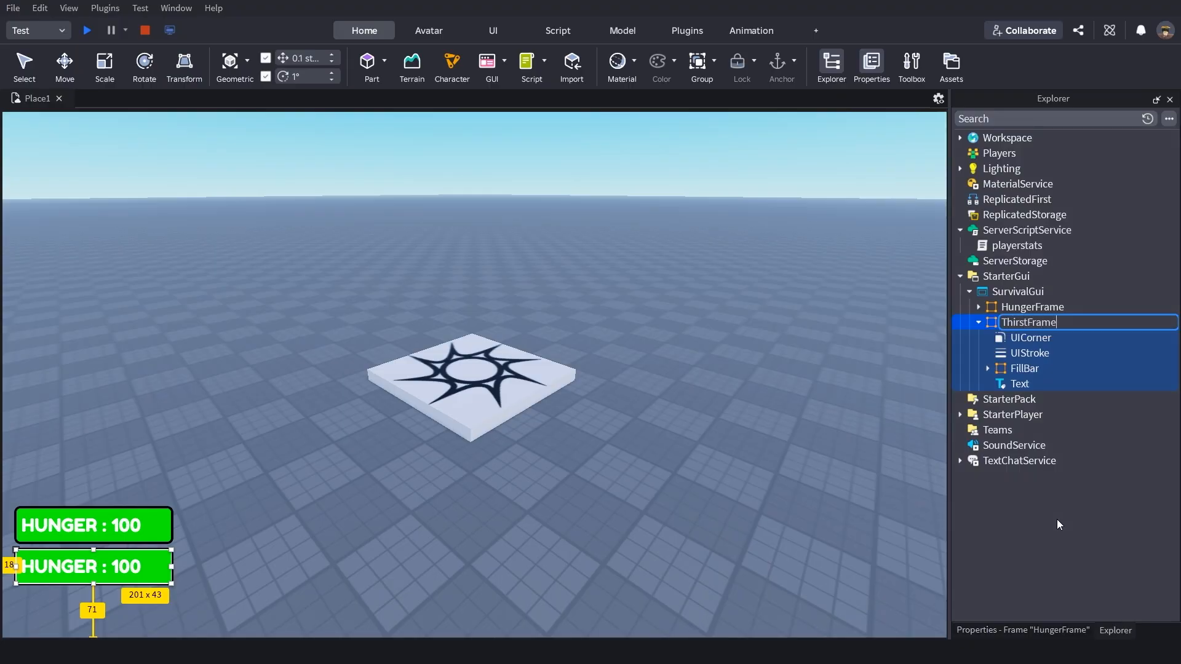
key(Return)
Step: Set the BackgroundColor3 of ThirstFrame's FillBar to 0, 253, 255
click(1022, 369)
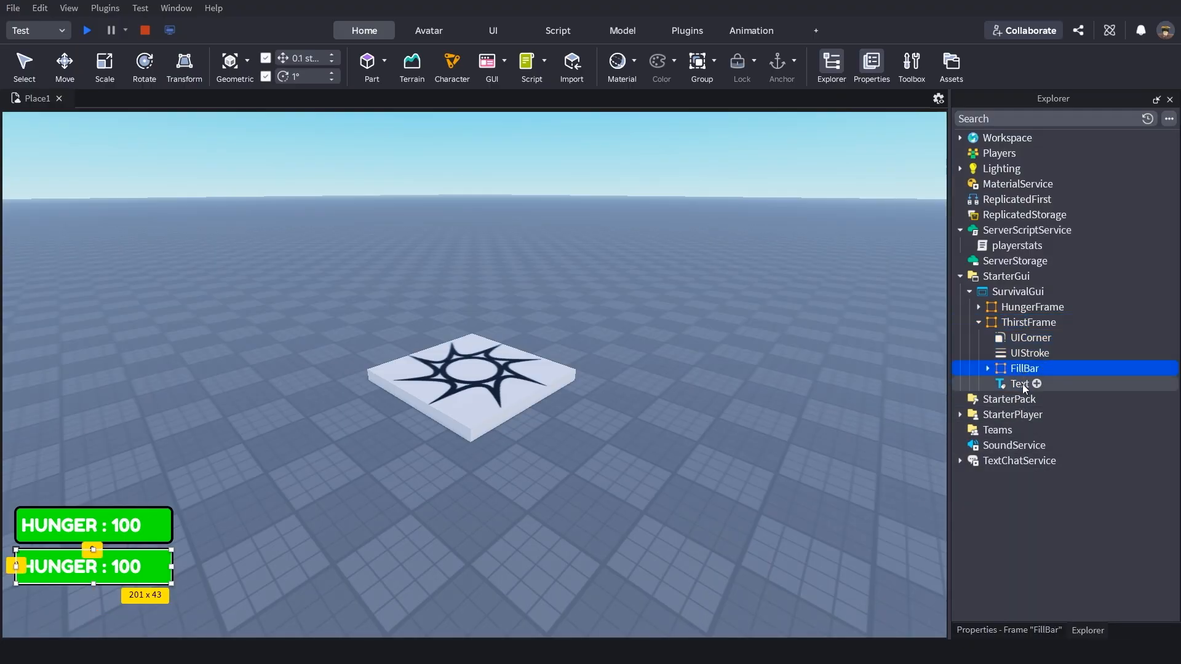
click(1046, 630)
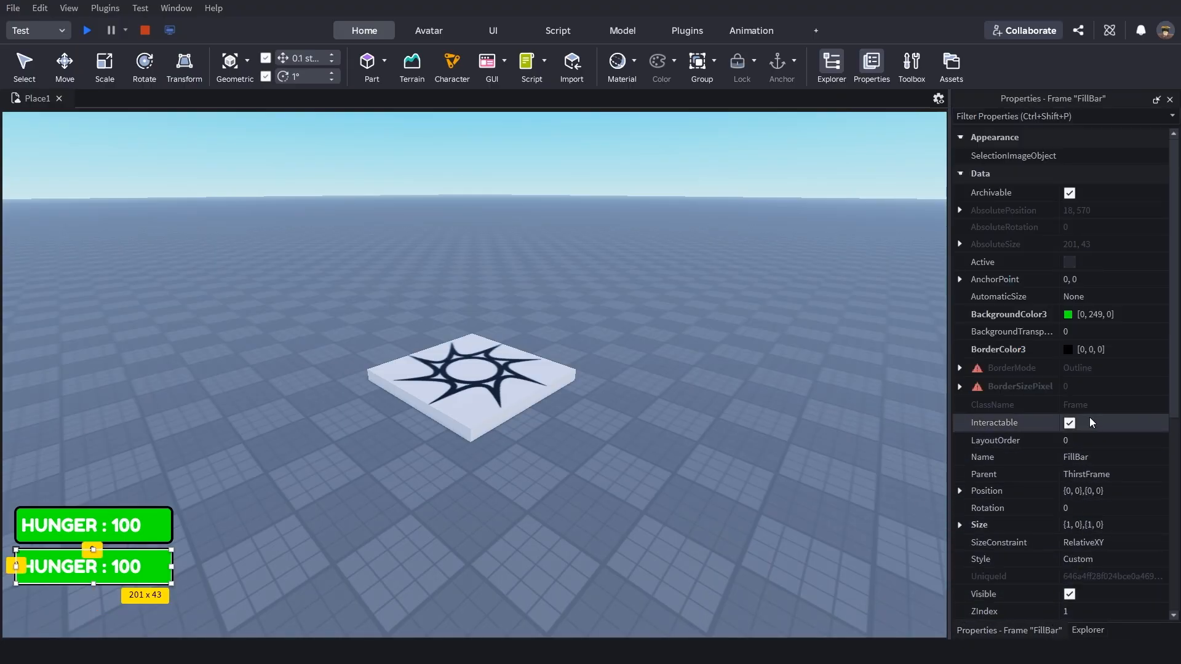
click(1107, 314)
key(ctrl+a)
text(0, 253, 255)
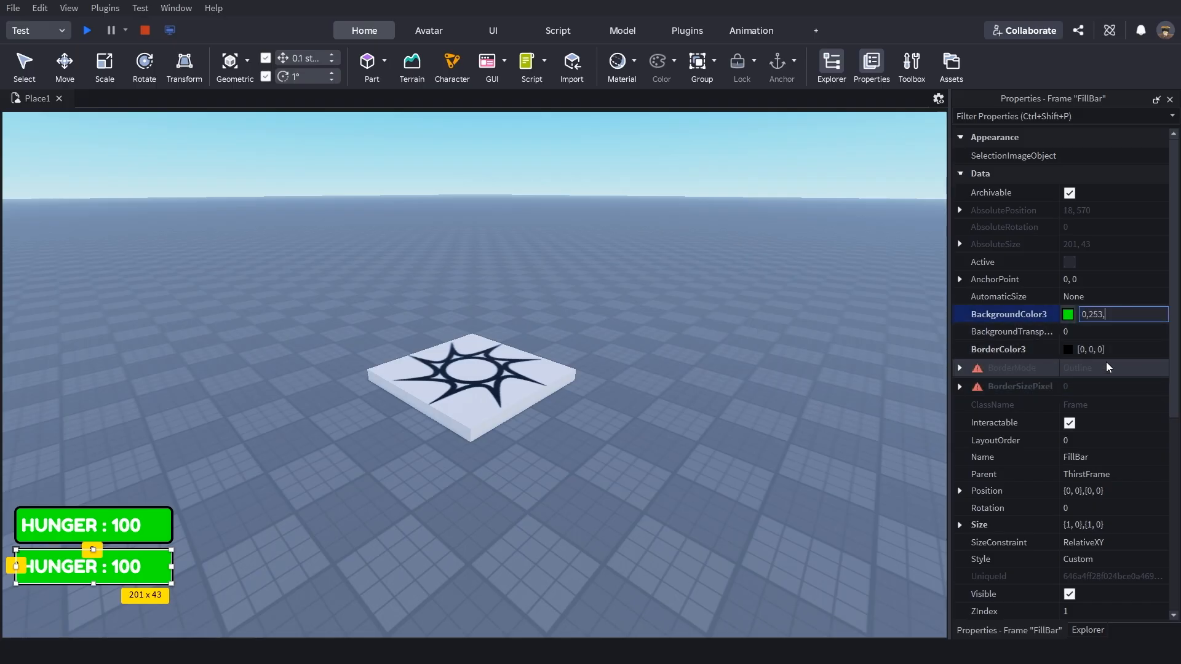
key(Return)
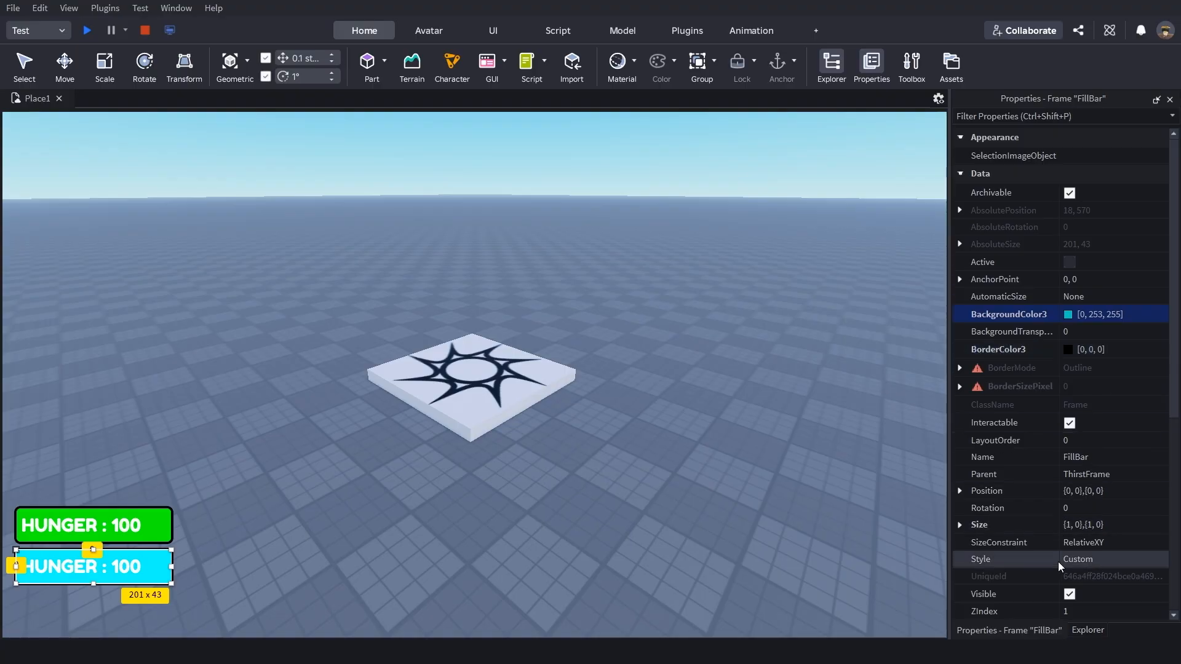
Step: Change the Text property of ThirstFrame's text label to THIRST : 100
click(1088, 629)
click(1015, 384)
click(1062, 624)
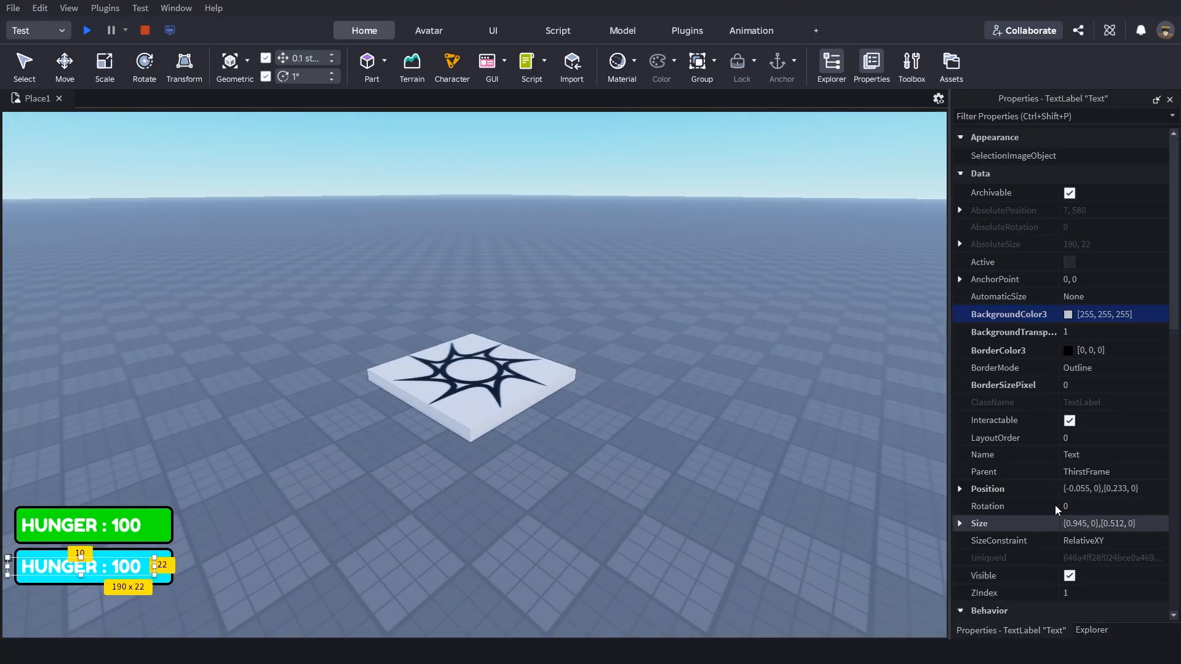
scroll(1054, 505, down, 15)
double_click(1096, 425)
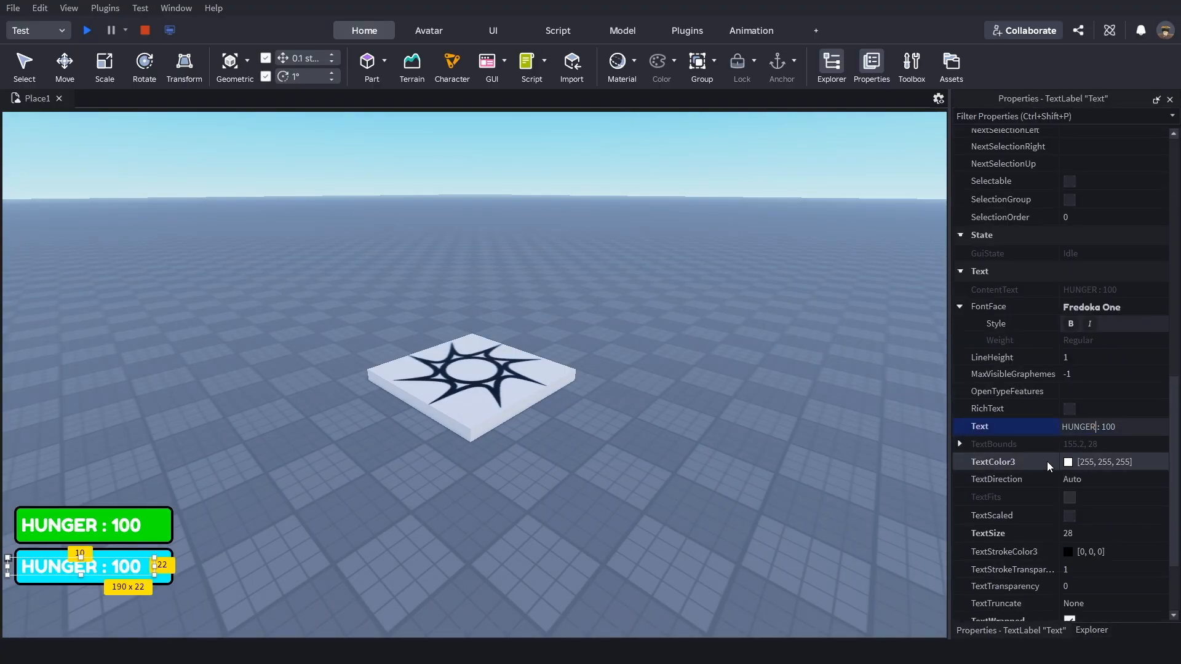
text(Thirst)
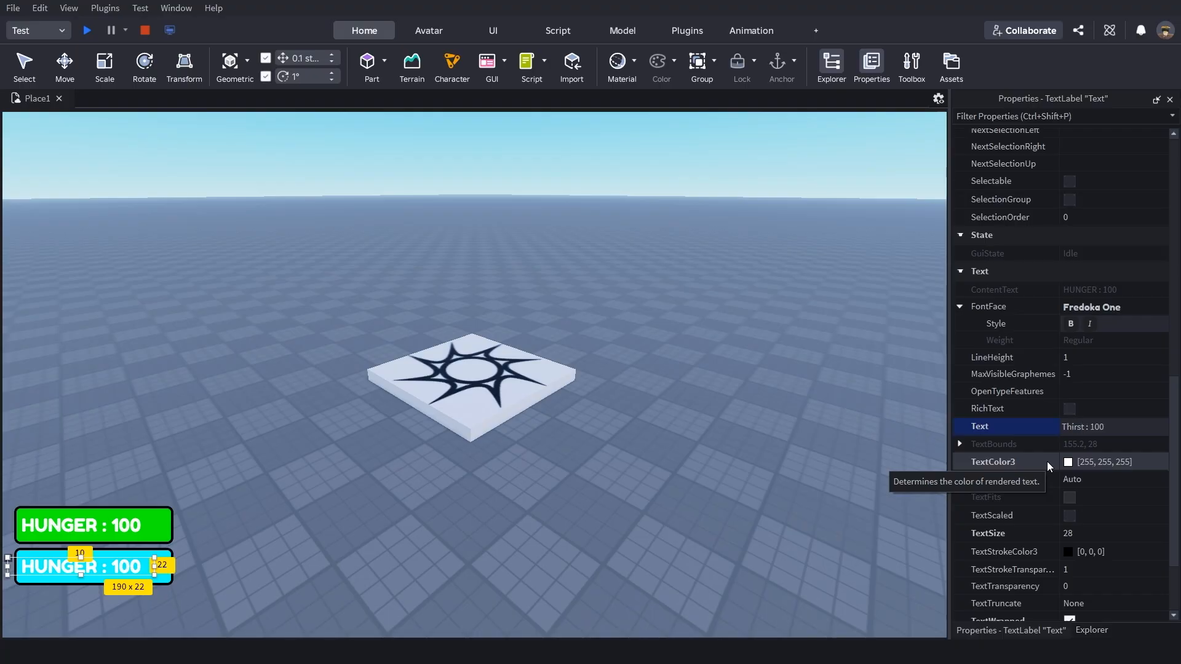
key(BackSpace)
key(BackSpace)
key(BackSpace)
key(BackSpace)
key(BackSpace)
key(BackSpace)
text(THIRST)
key(Return)
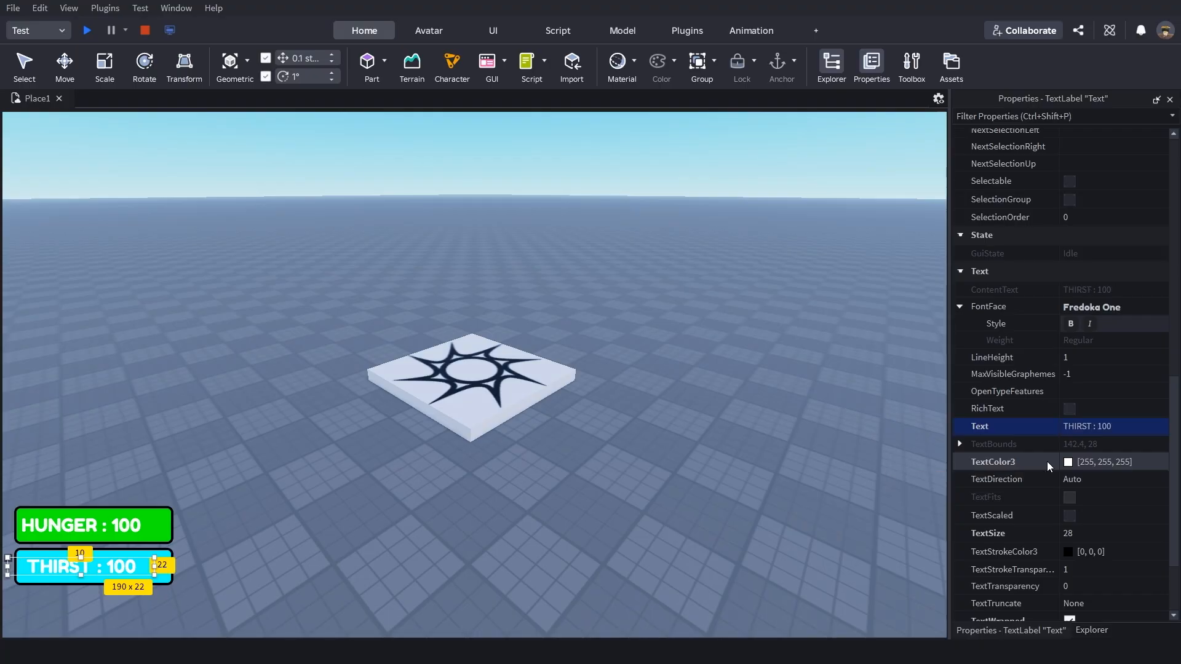
Step: Collapse the bar frames and add a LocalScript directly inside SurvivalGui
click(1094, 629)
click(990, 500)
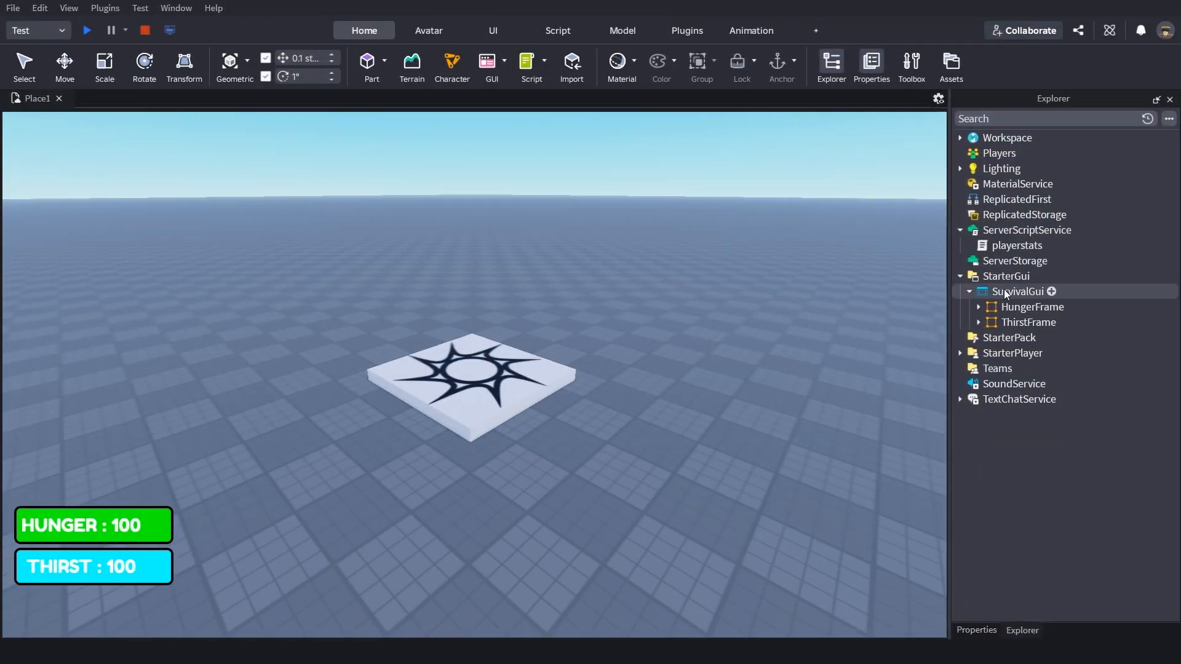
click(1006, 290)
click(1051, 291)
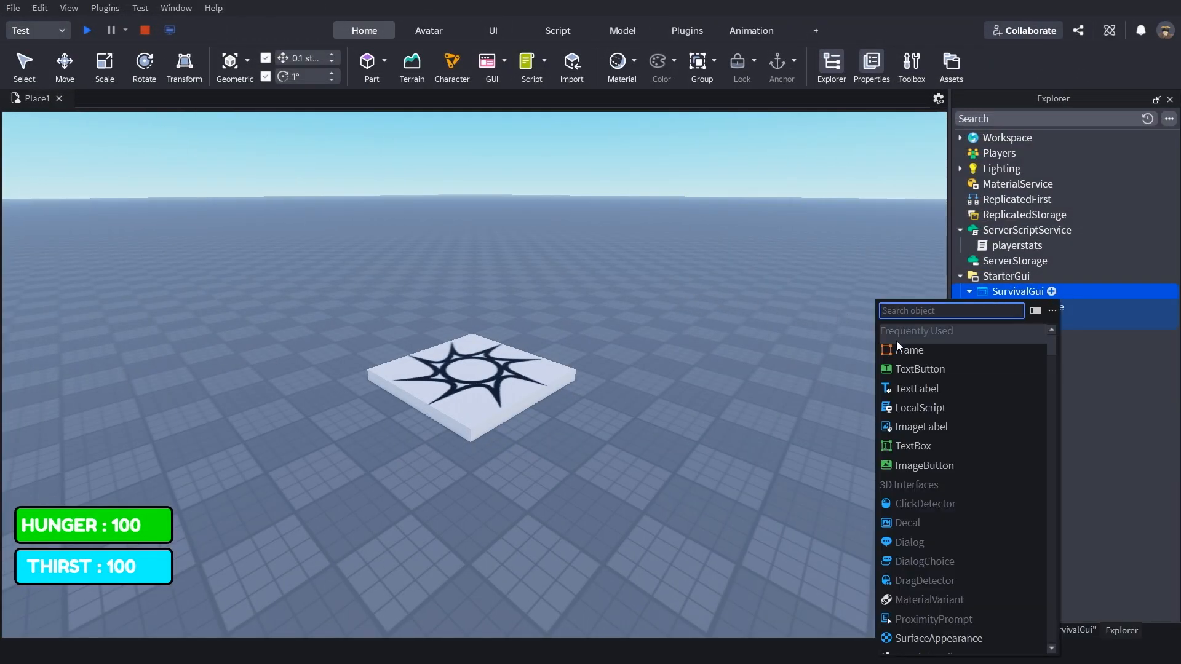
click(919, 408)
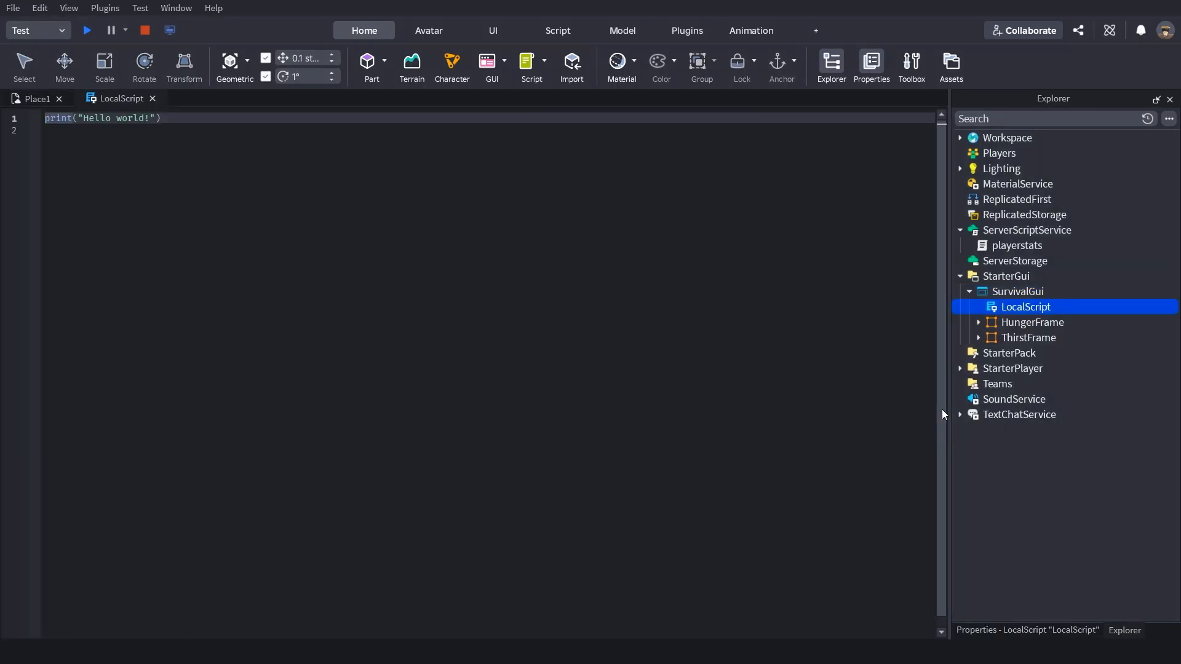
Step: Replace the LocalScript's default code with an Update function syncing bar sizes, texts and colours to the Hunger and Thirst values, and close the script
key(ctrl+a)
text(local player = game.Players.LocalPlayer  local Hunger = player:WaitForChild("Hunger") local Thirst = player:WaitForChild("Thirst")  local HungerFrame = script.Parent.HungerFrame local ThirstFrame = script.Parent.ThirstFrame  local)
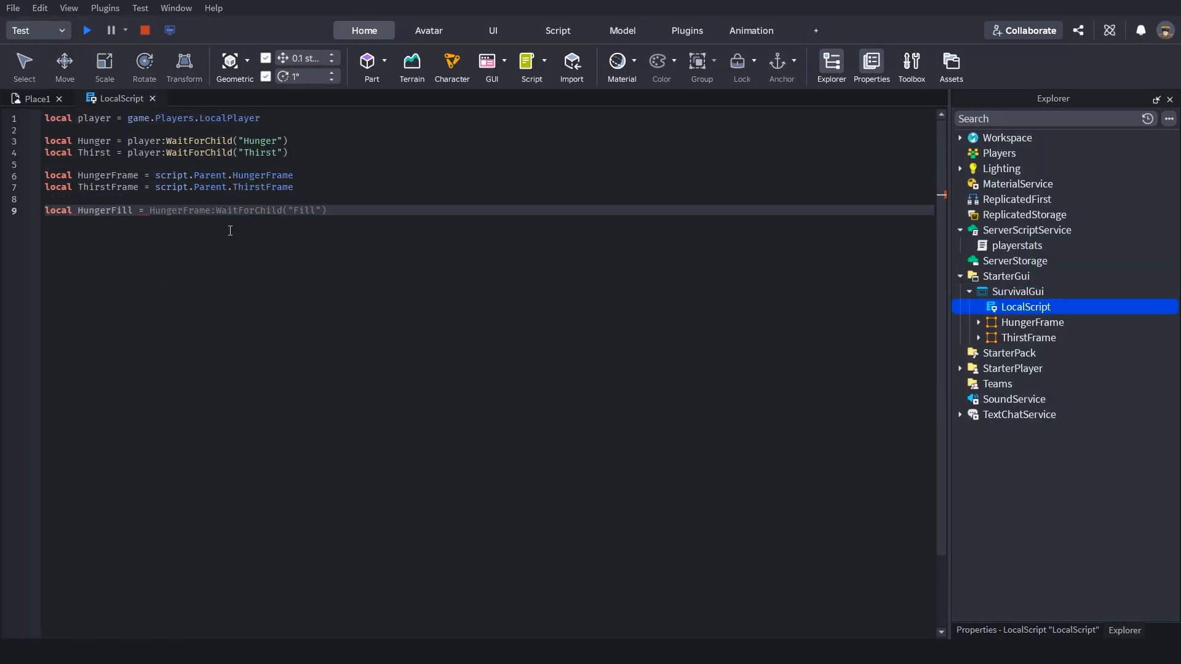
click(978, 322)
text(HungerFill = HungerFrame.FillBar local ThirstFill = ThirstFrame.FillBar  local HungerText = HungerFrame.Text local ThirstText = ThirstFrame.Text  local function Update()  	-- Bar Sizes 	HungerFill.Size = UDim2.new(Hunger.Value / 100, 0, 1, 0) 	ThirstFill.Size = UDim2.new(Thirst.Value / 100, 0, 1, 0)  	-- Text 	HungerText.Text = "HUNGER : "..math.floor(Hunger.Value) 	ThirstText.Text = "THIRST : "..math.floor(Thirst.Value)  	-- Hunger Colors 	if Hunger.Value > 25 then 		HungerFill.BackgroundColor3 = Color3.fromRGB(0, 255, 0)  	elseif Hunger.Value > 10  then 		HungerFill.BackgroundCol)
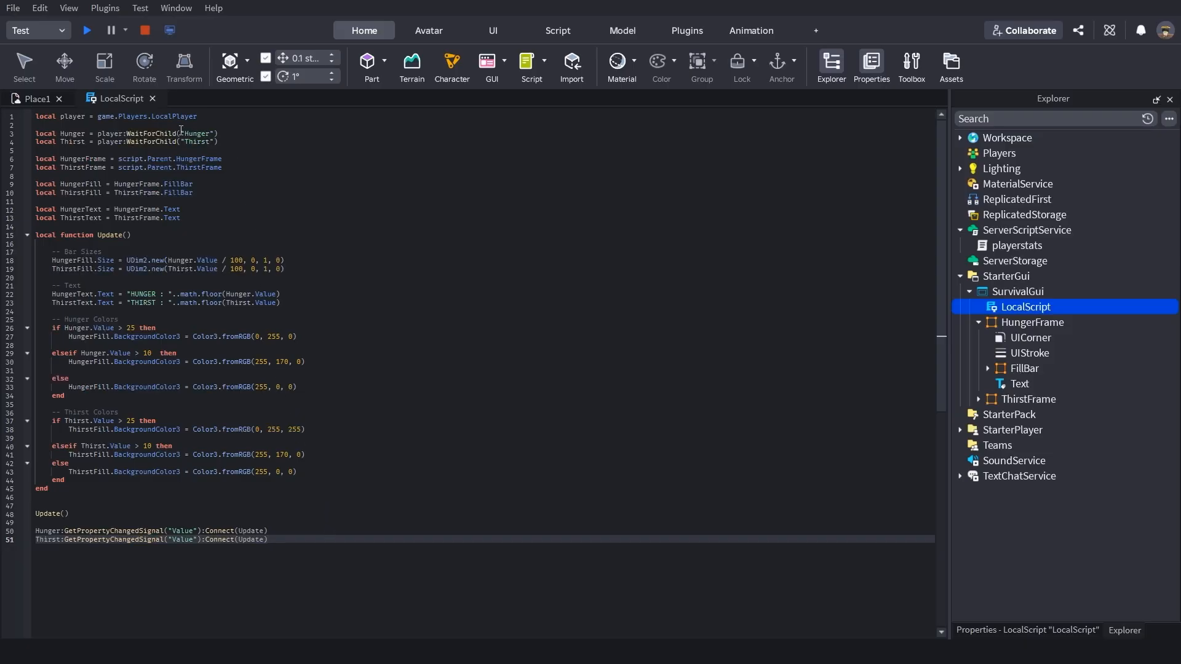
click(153, 99)
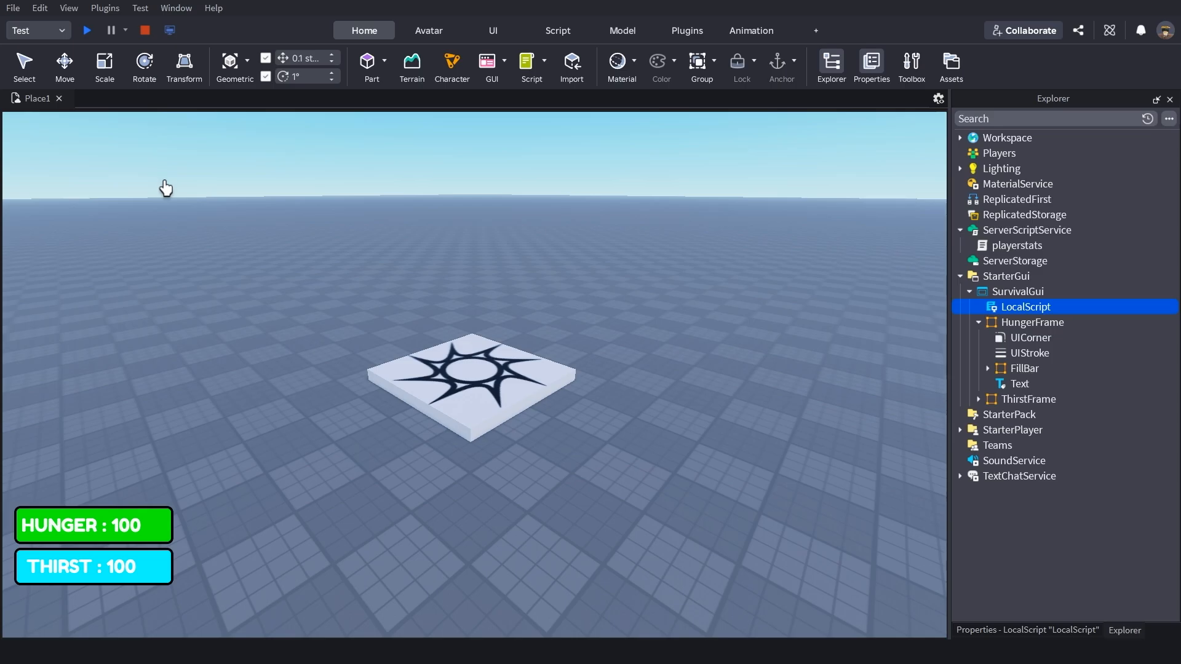
Step: Playtest the game and inspect the properties of the player's Thirst value while the bars update
click(86, 32)
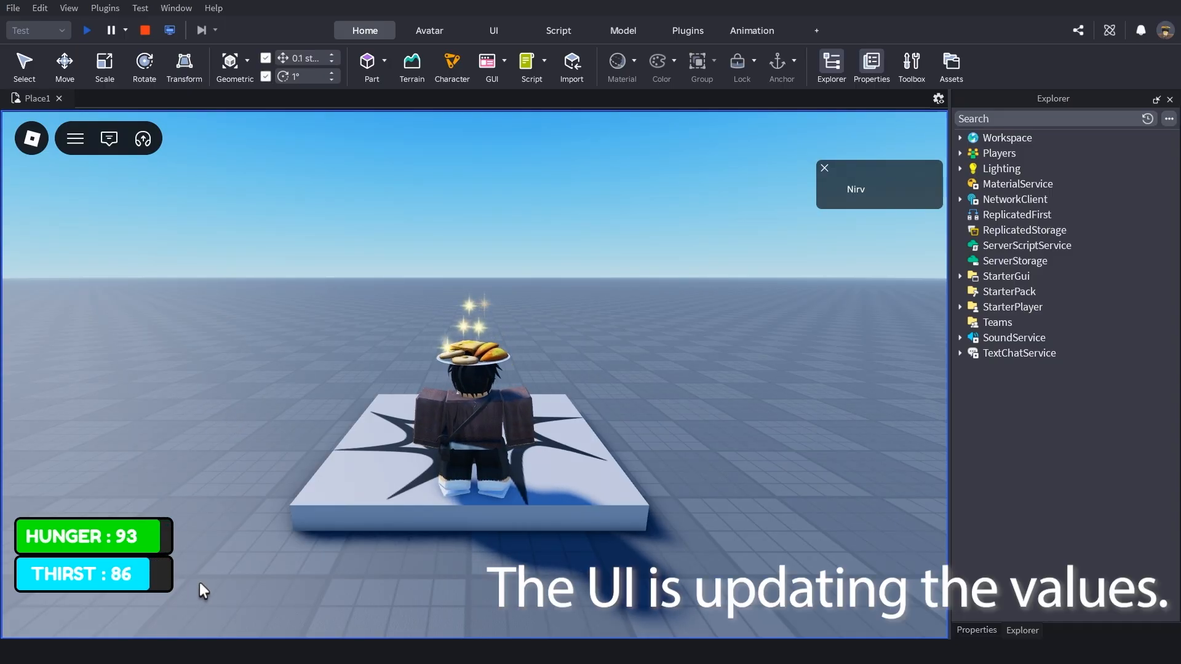
click(960, 153)
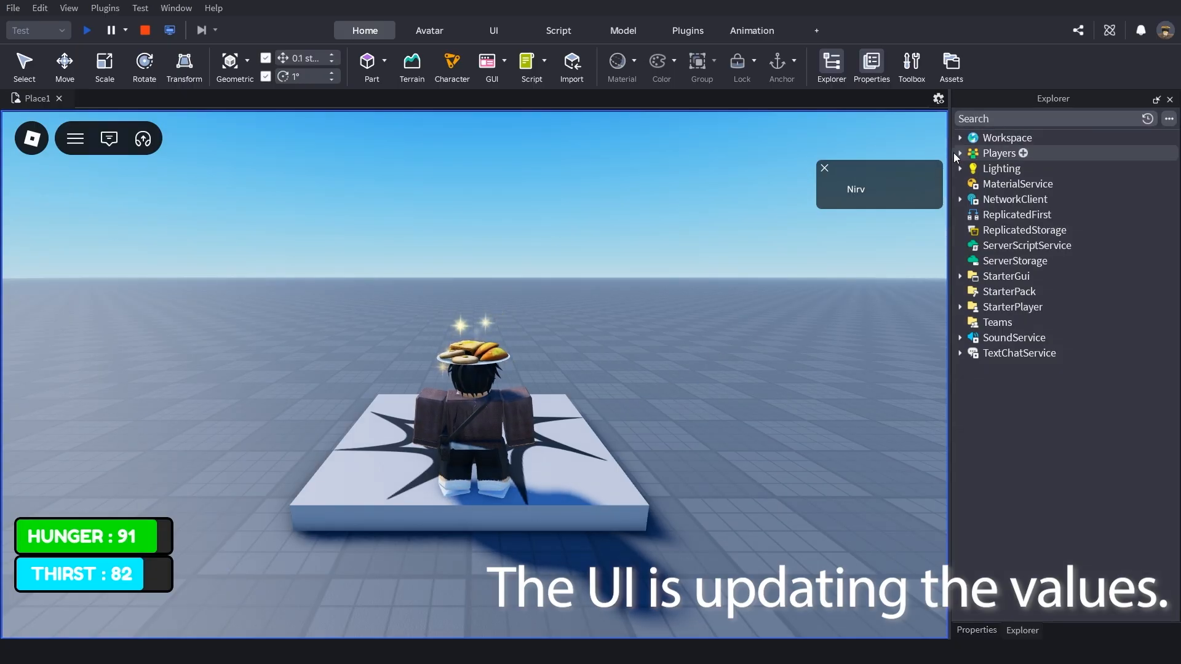
click(969, 169)
click(993, 231)
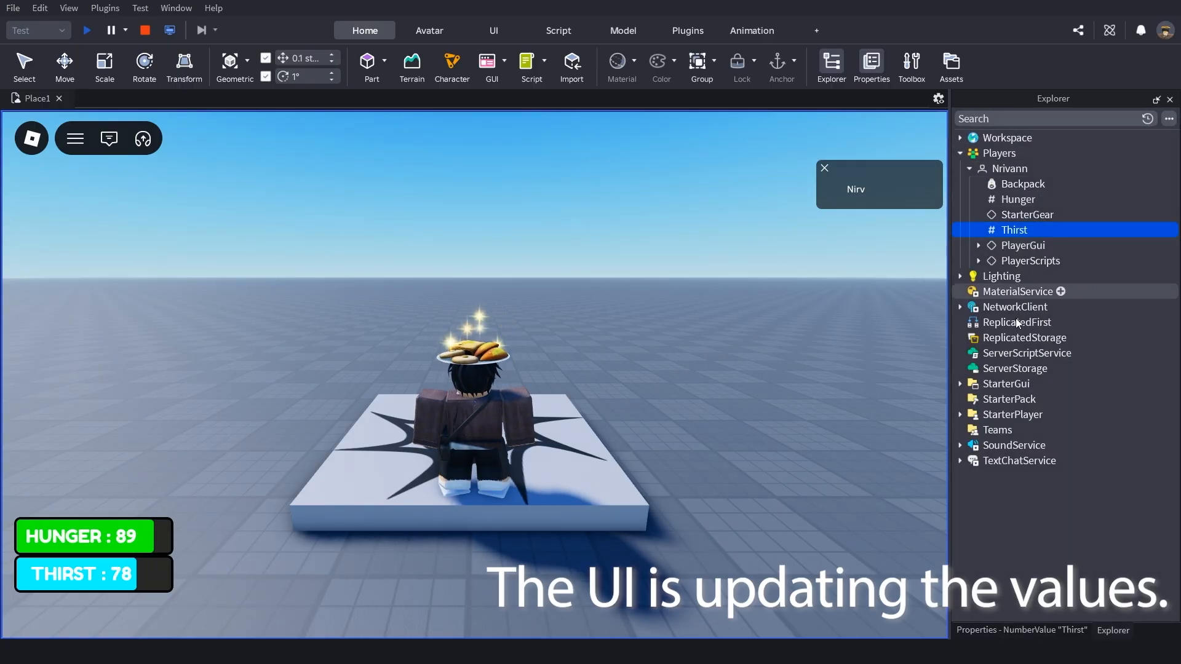
click(1064, 635)
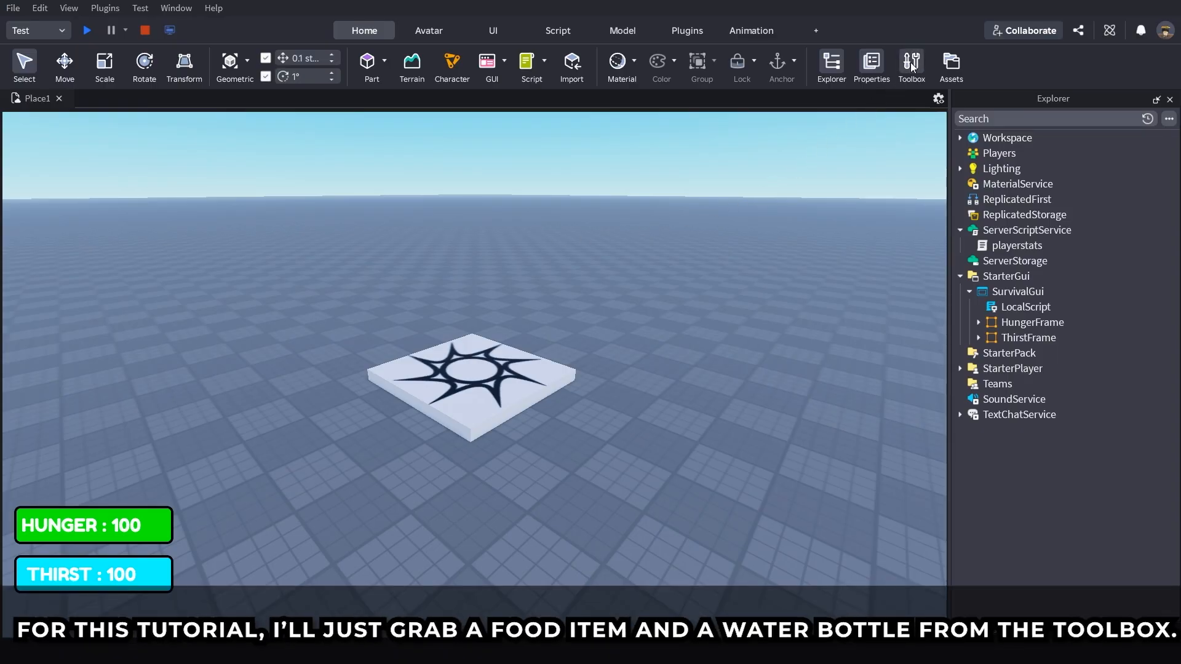
Step: Search the Creator Store for Meat models, and insert a carrot and a water bottle into the workspace
click(910, 62)
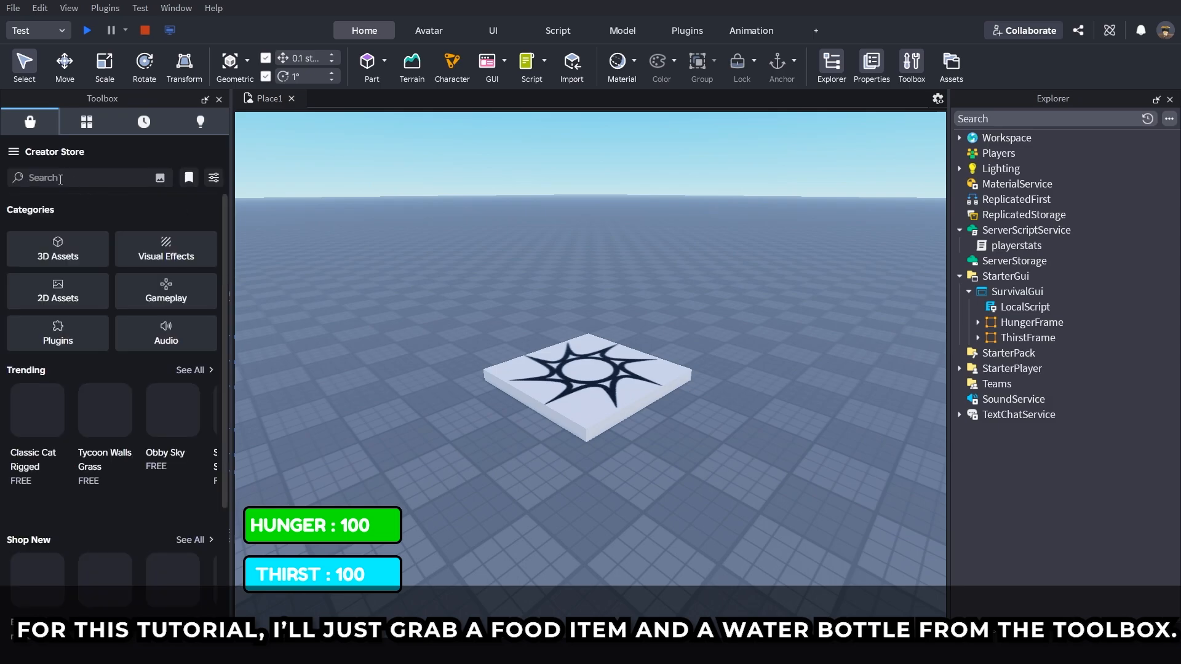
click(60, 178)
text(Meat)
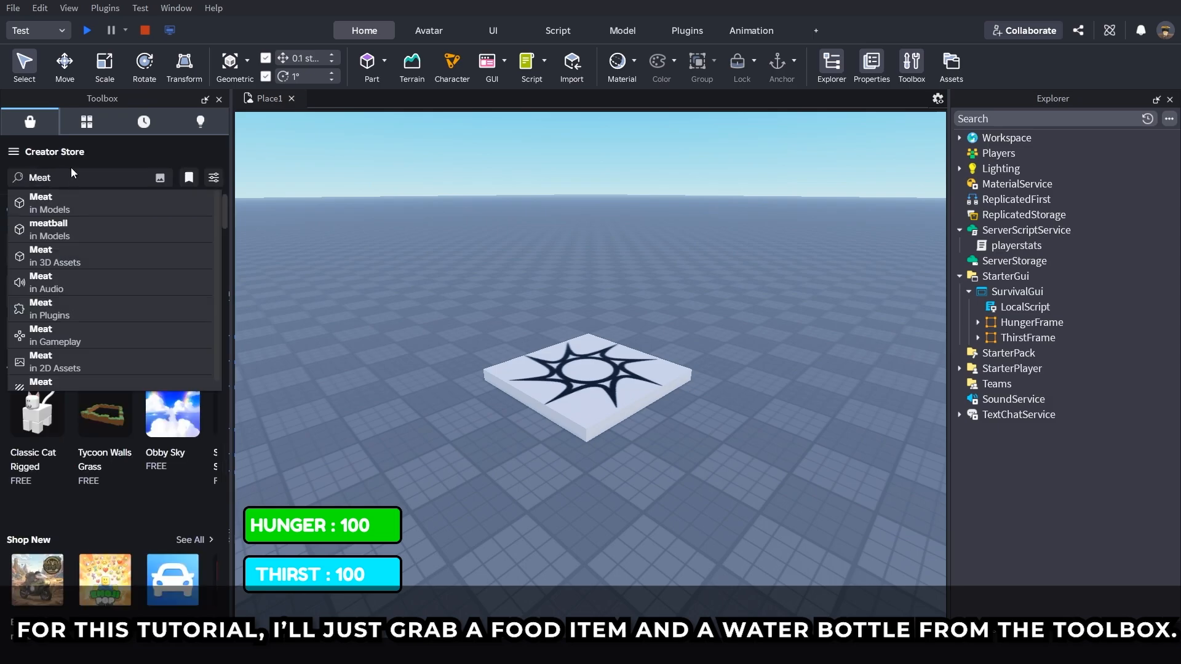
click(71, 203)
right_drag(475, 214, 476, 216)
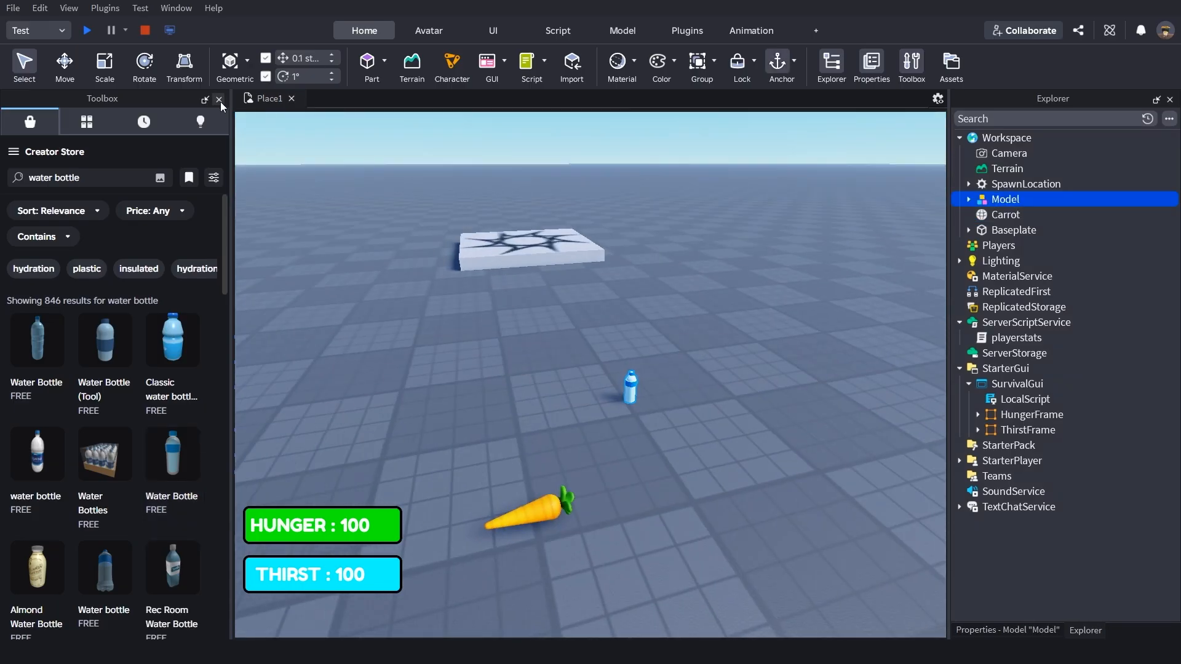
click(219, 99)
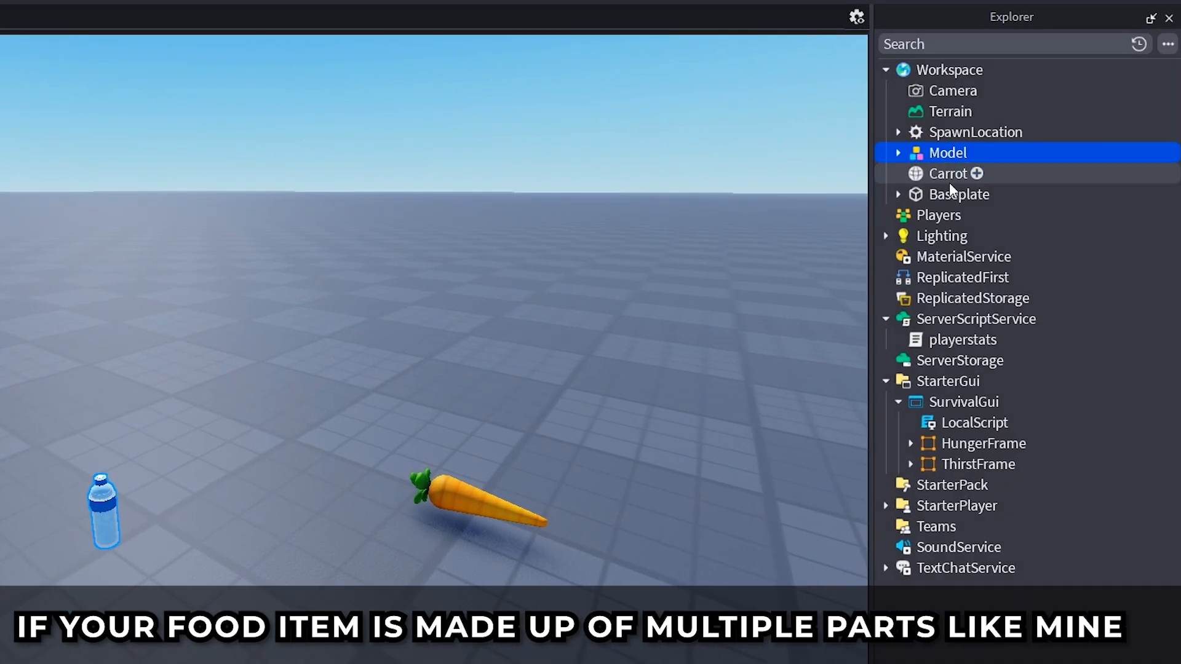
Step: Ungroup the water bottle model and union all its parts into a single object
click(899, 152)
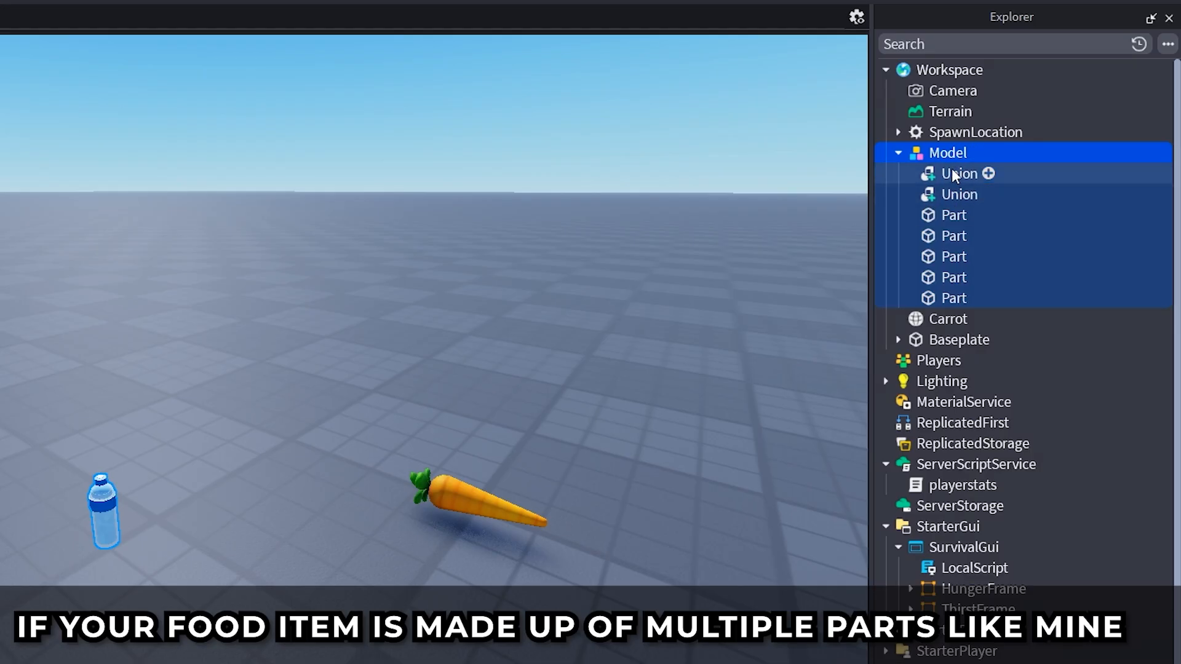
right_click(948, 157)
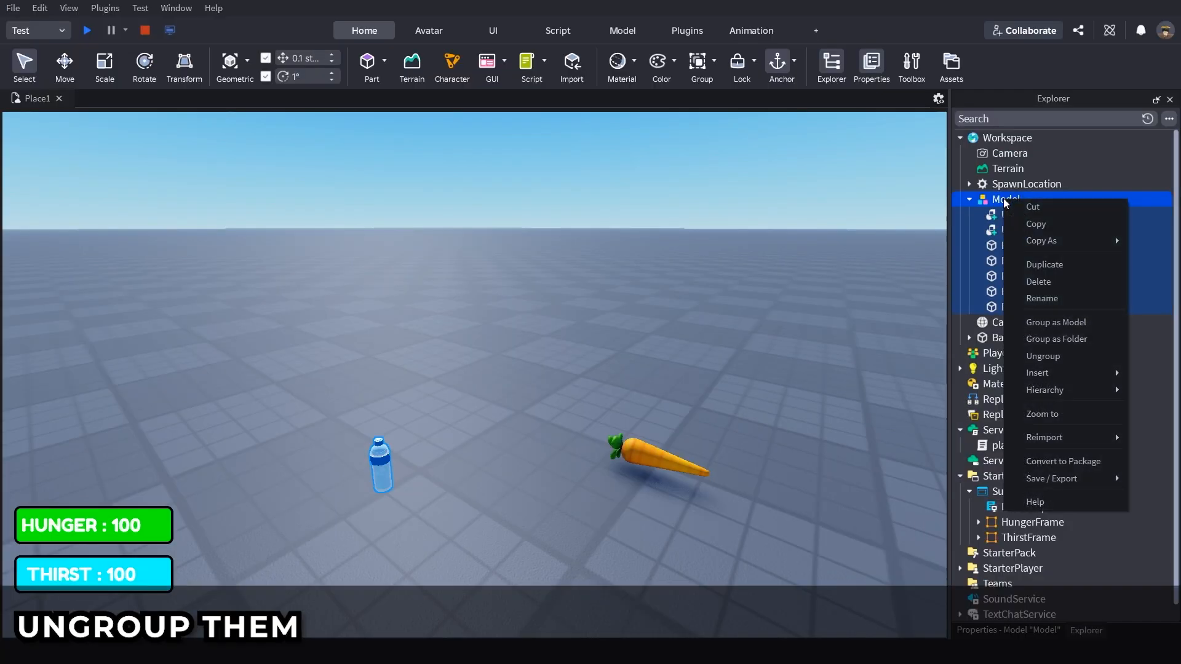
click(1041, 356)
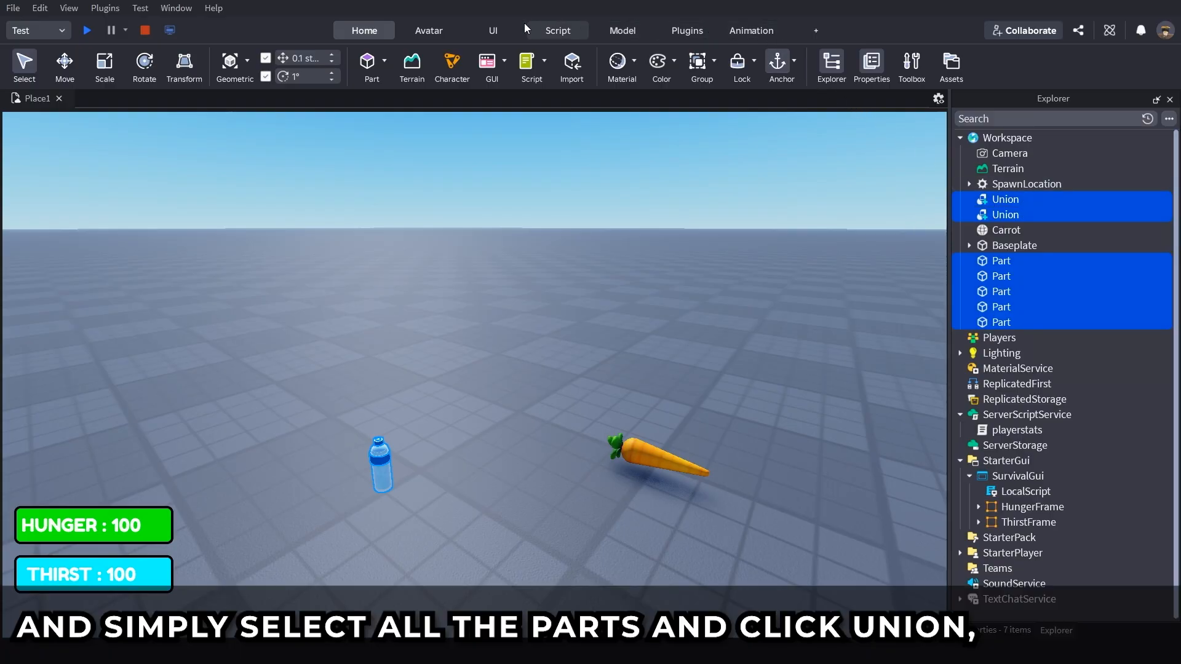
click(633, 30)
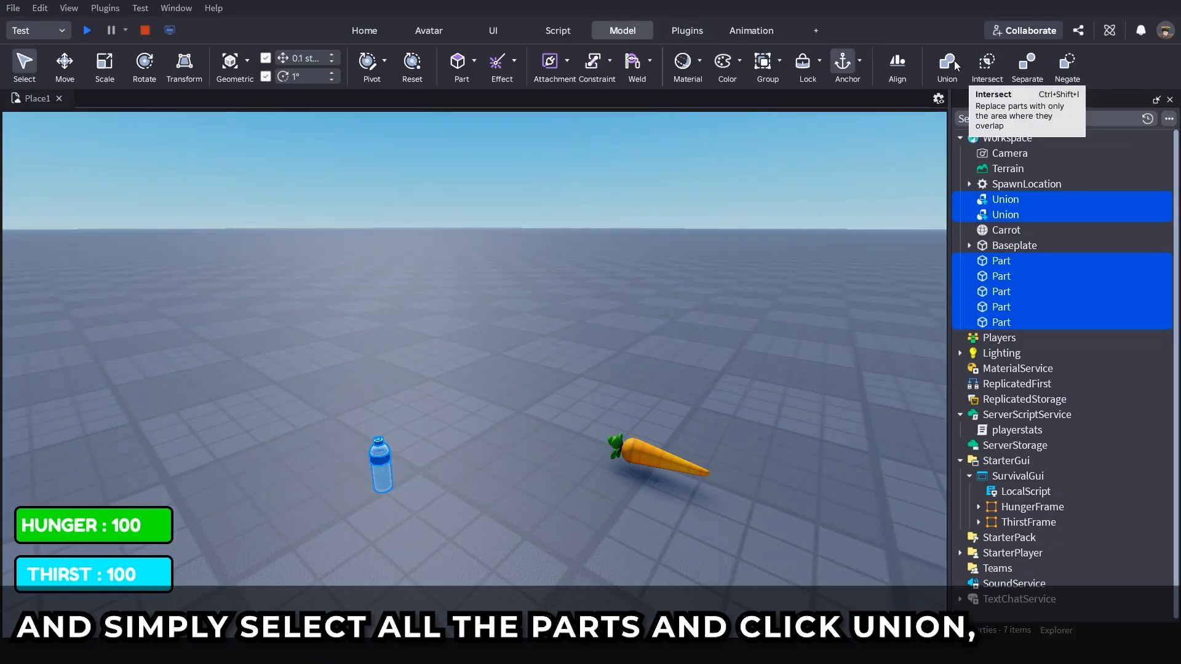
click(940, 65)
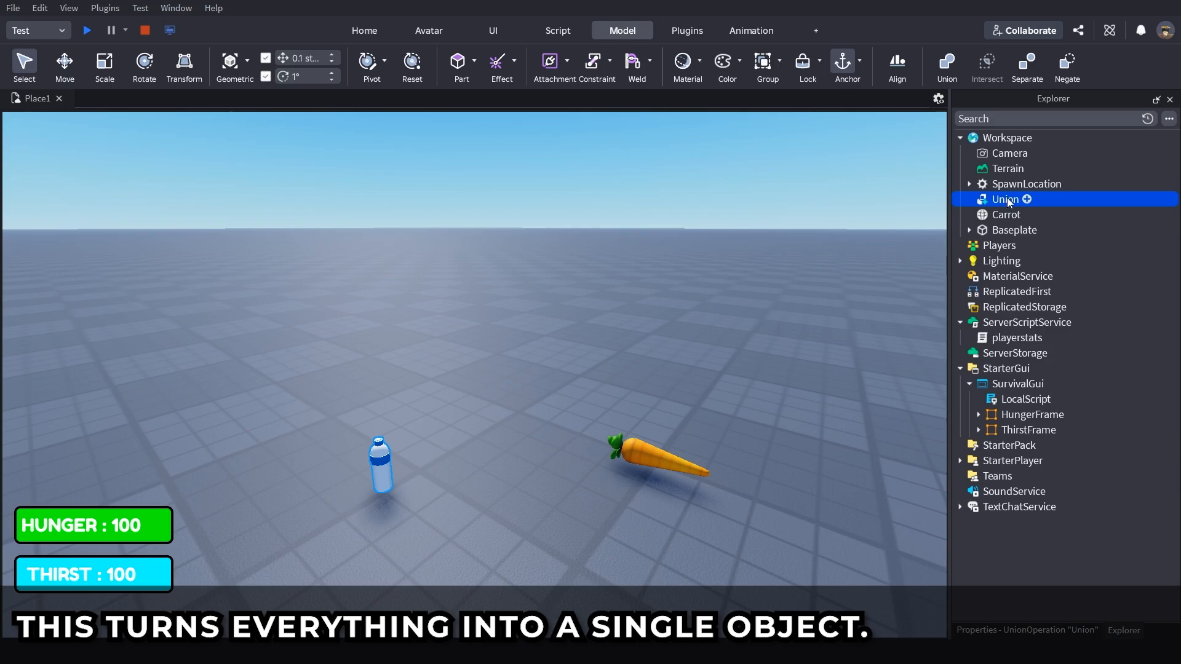
Step: Rename the unioned water bottle as Water
click(1005, 198)
text(Wa)
key(Return)
click(837, 215)
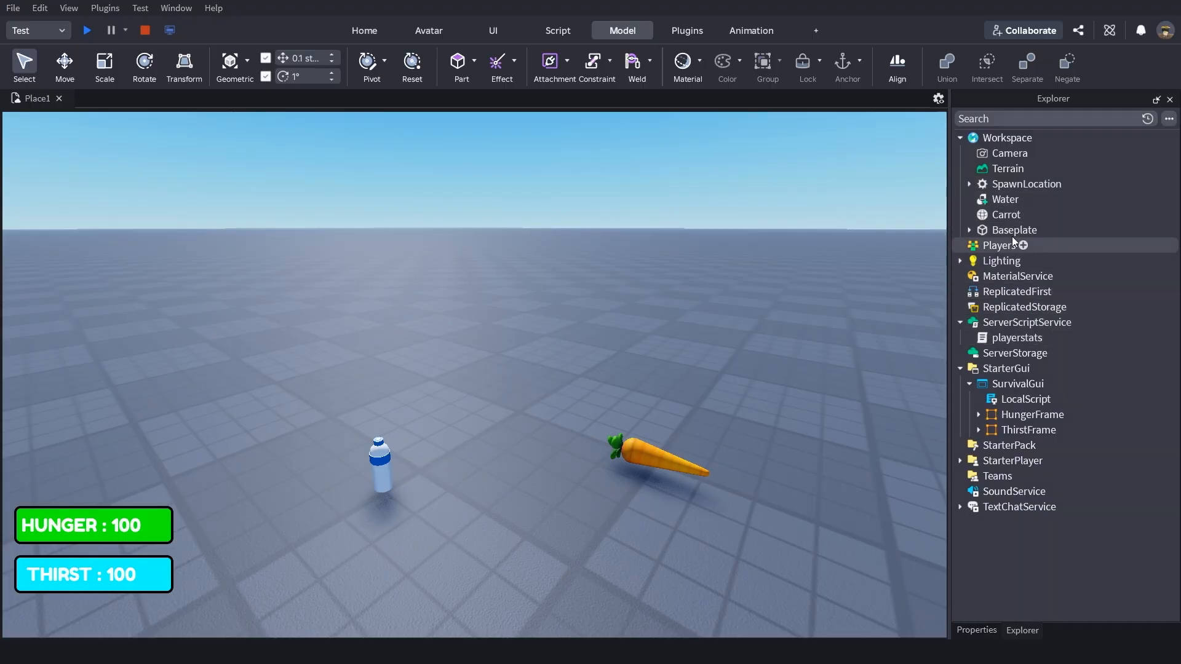
Step: Insert a folder named Pickups into Workspace
click(1039, 137)
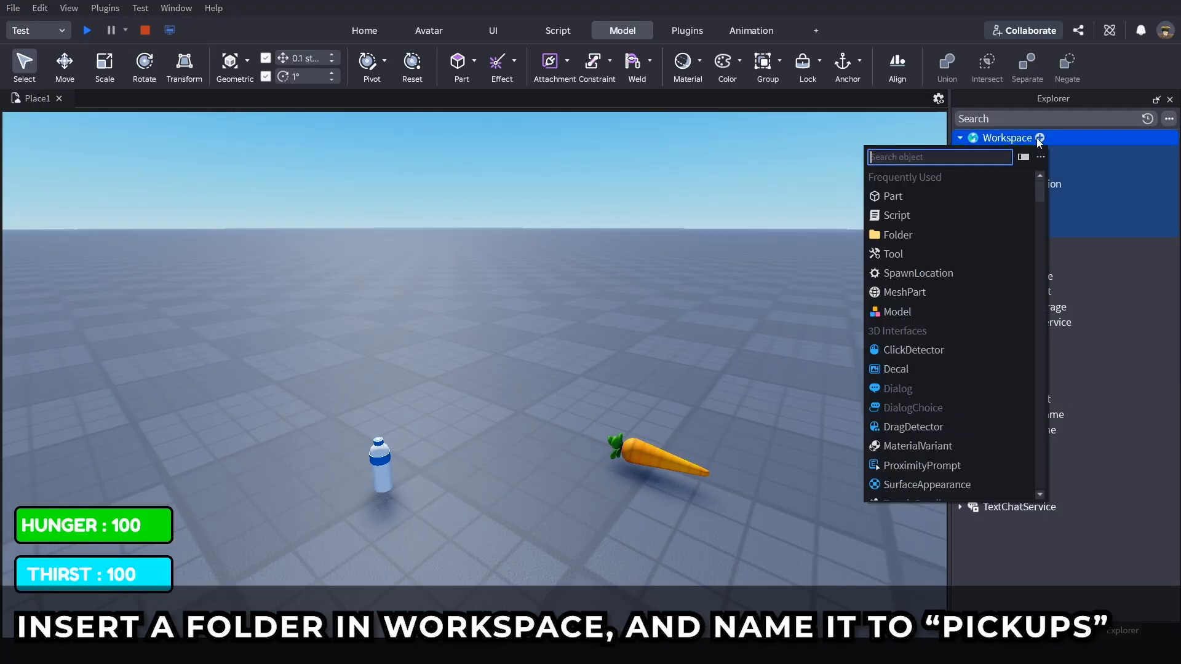
click(898, 233)
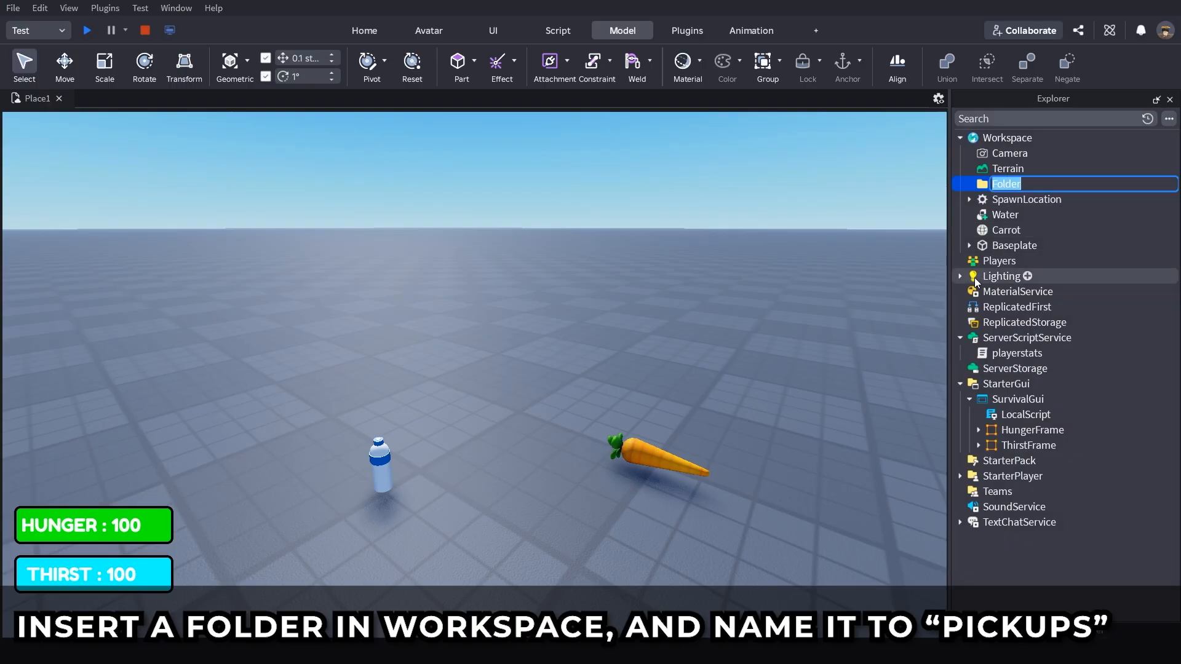
text(Pickups)
key(Return)
click(994, 231)
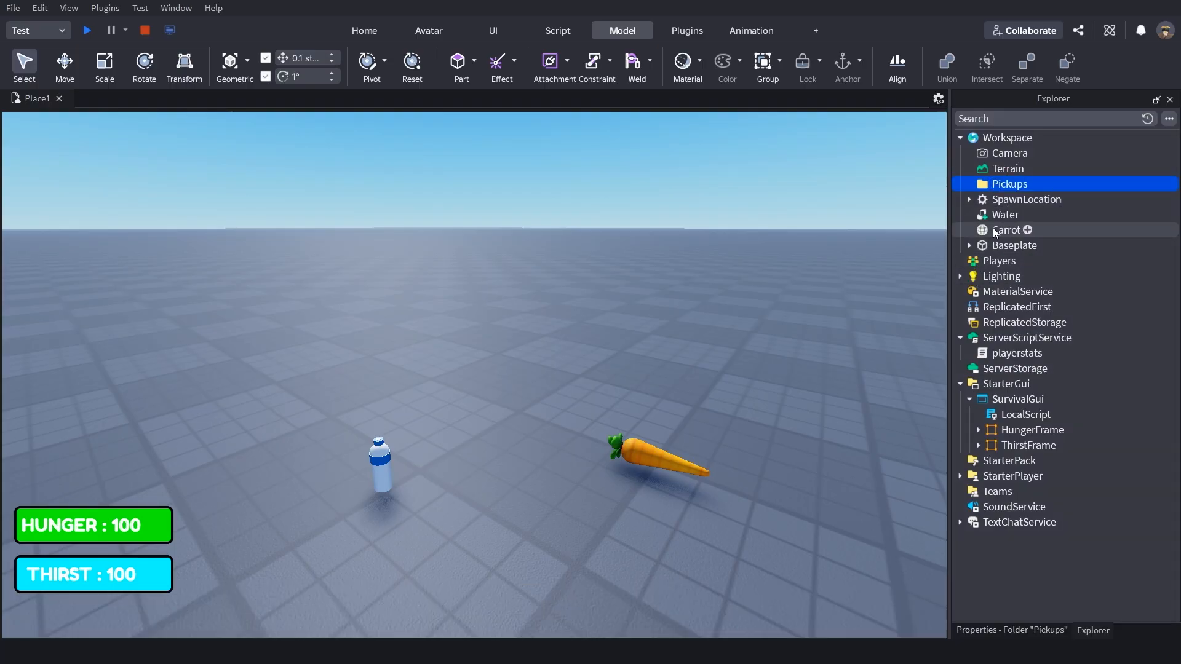
Step: Move the Water and Carrot objects into the Pickups folder
ctrl+click(1000, 222)
drag(1000, 227, 1010, 184)
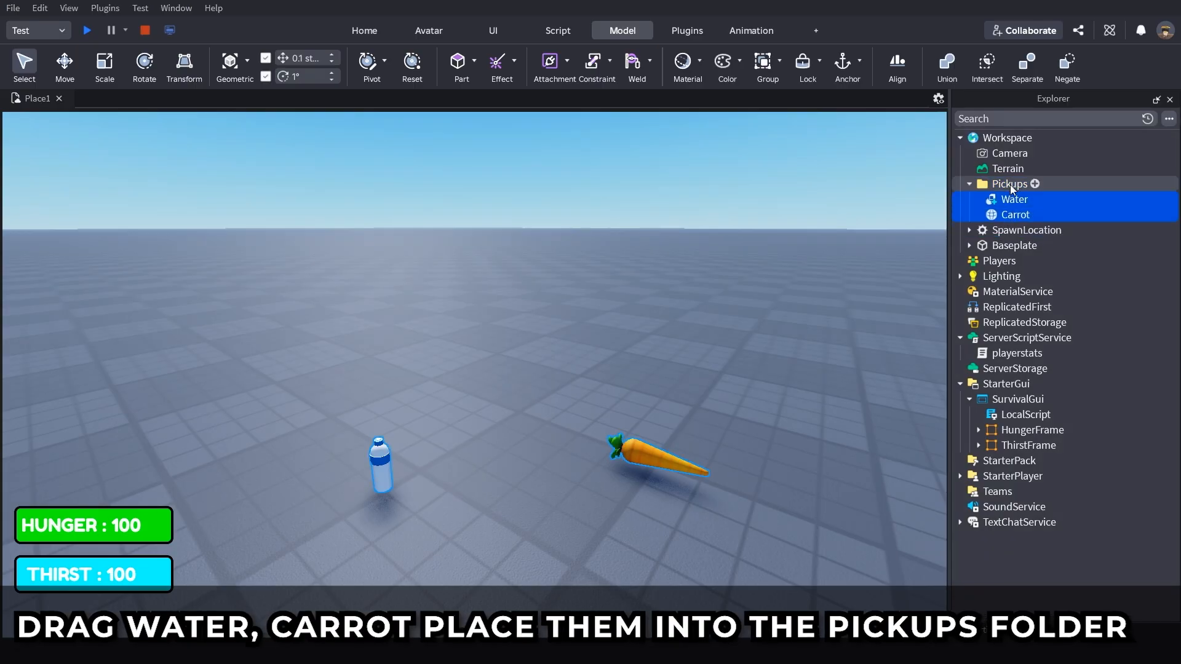
click(1009, 184)
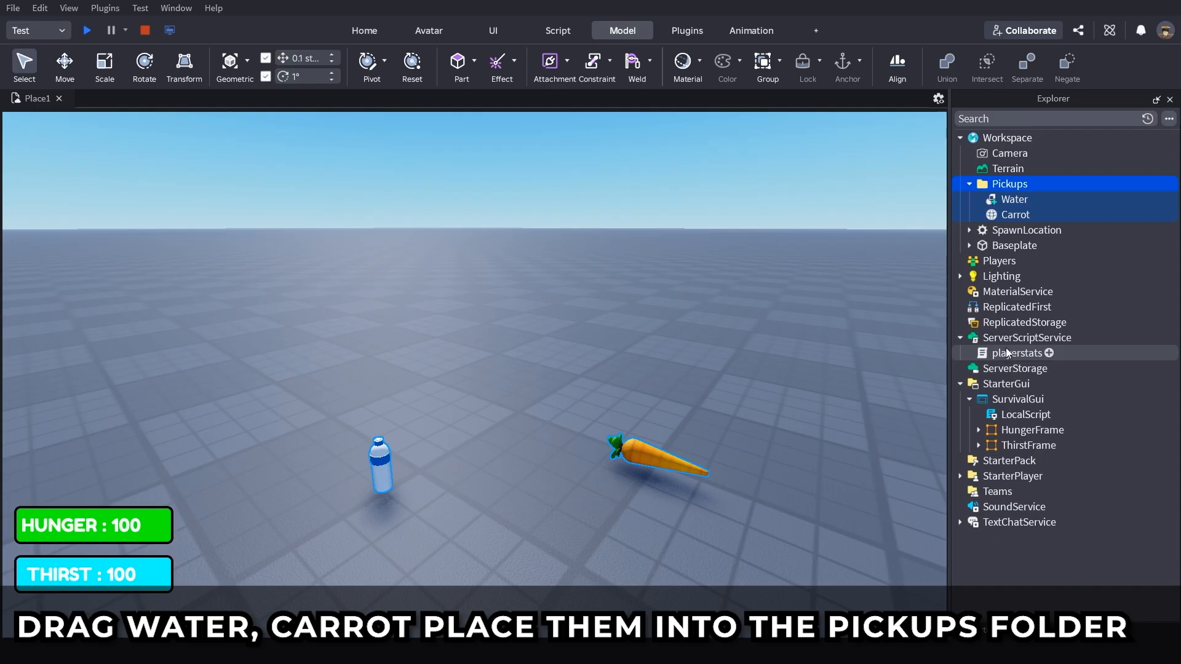
Step: Insert a ProximityPrompt into the Water pickup and place a duplicate of it inside the Carrot pickup
click(1035, 199)
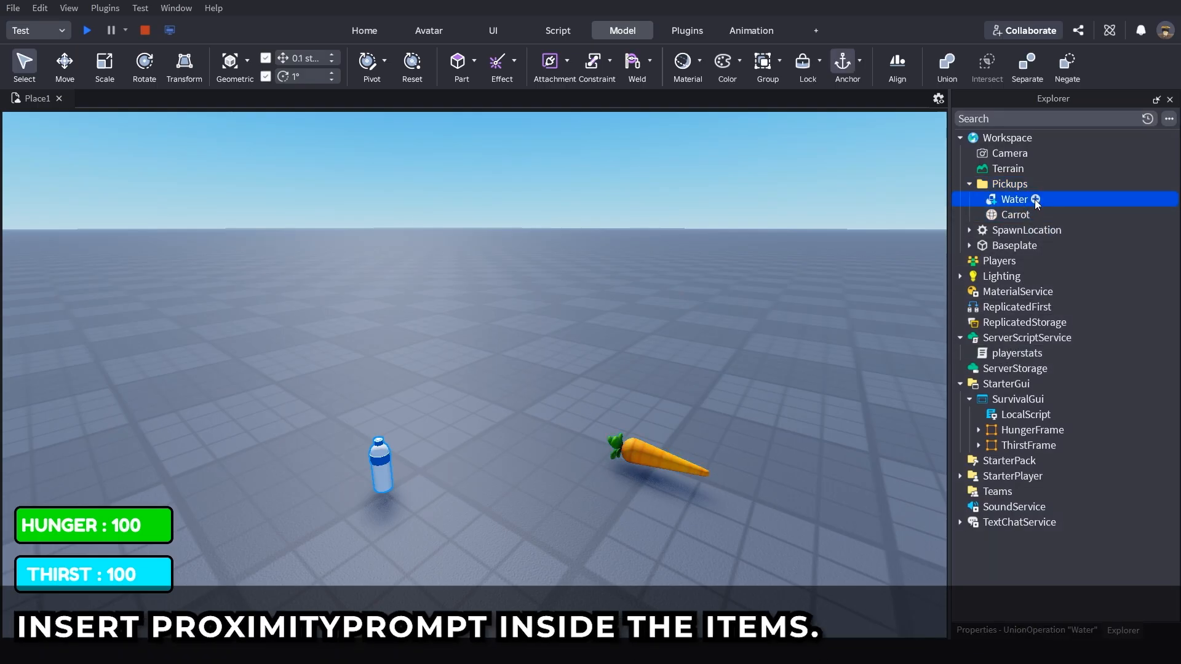
text(pr)
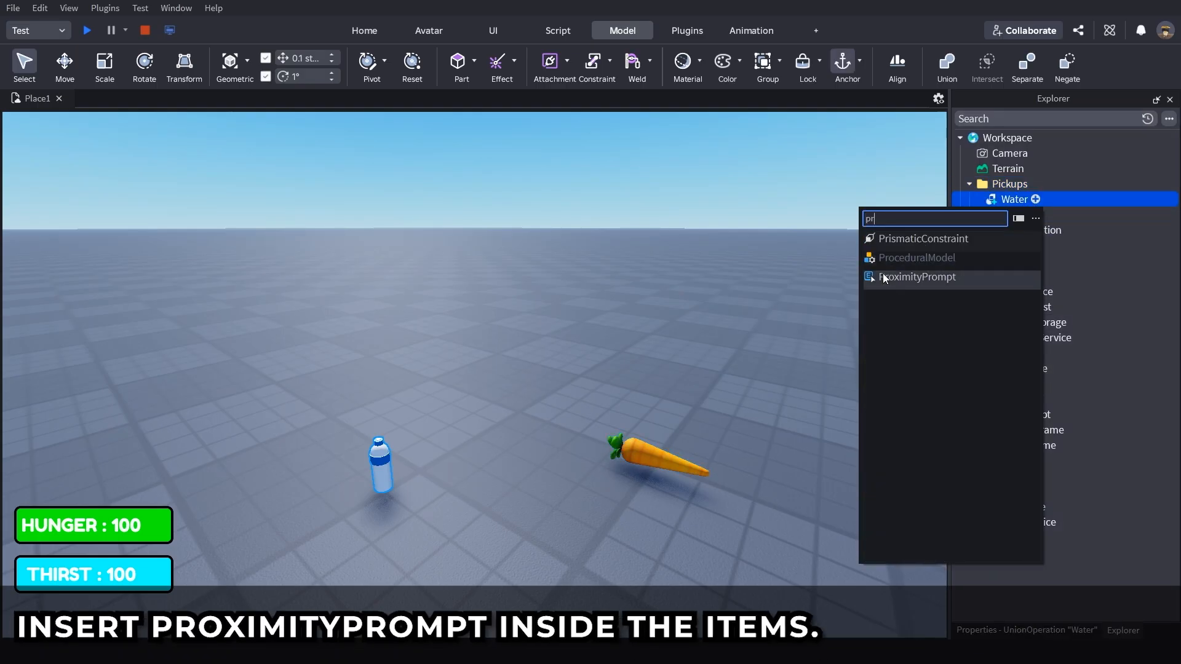
click(916, 277)
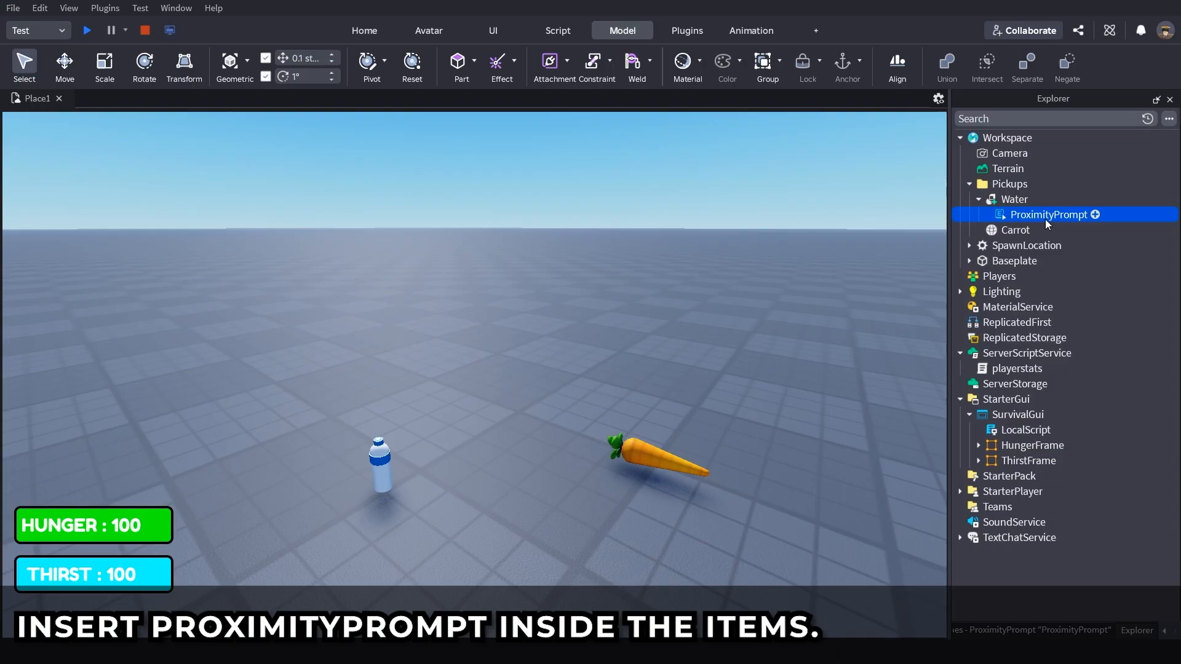
key(ctrl+d)
drag(1046, 230, 1008, 245)
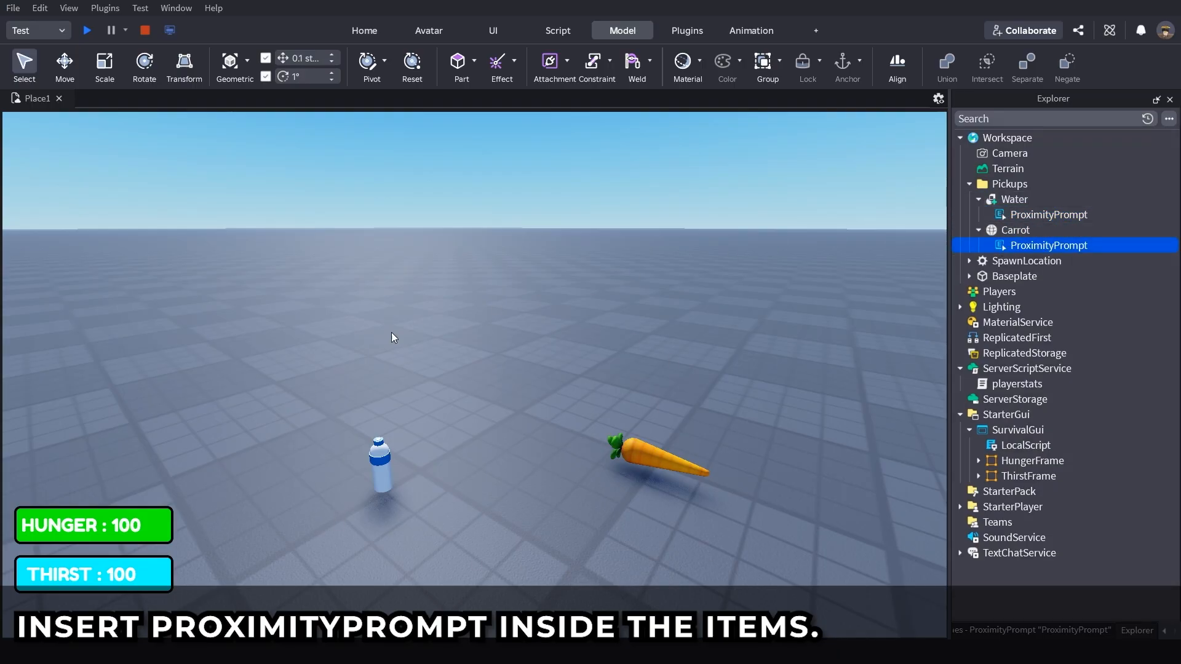
click(657, 458)
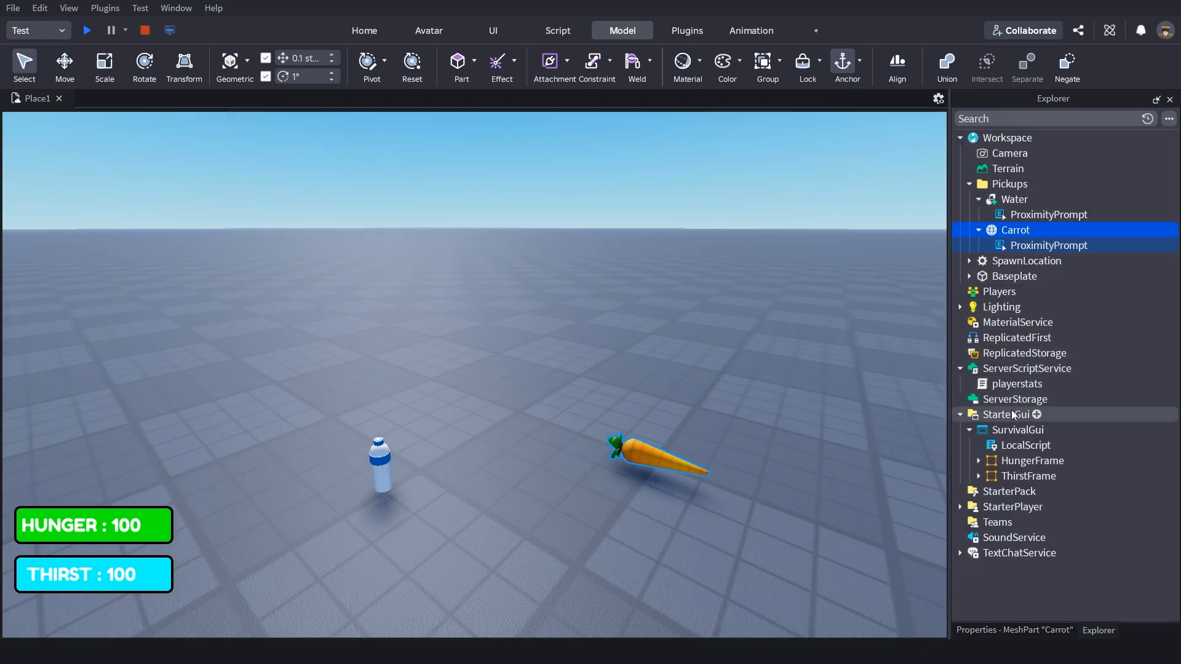
Step: Insert a folder named Items into ReplicatedStorage
click(1024, 353)
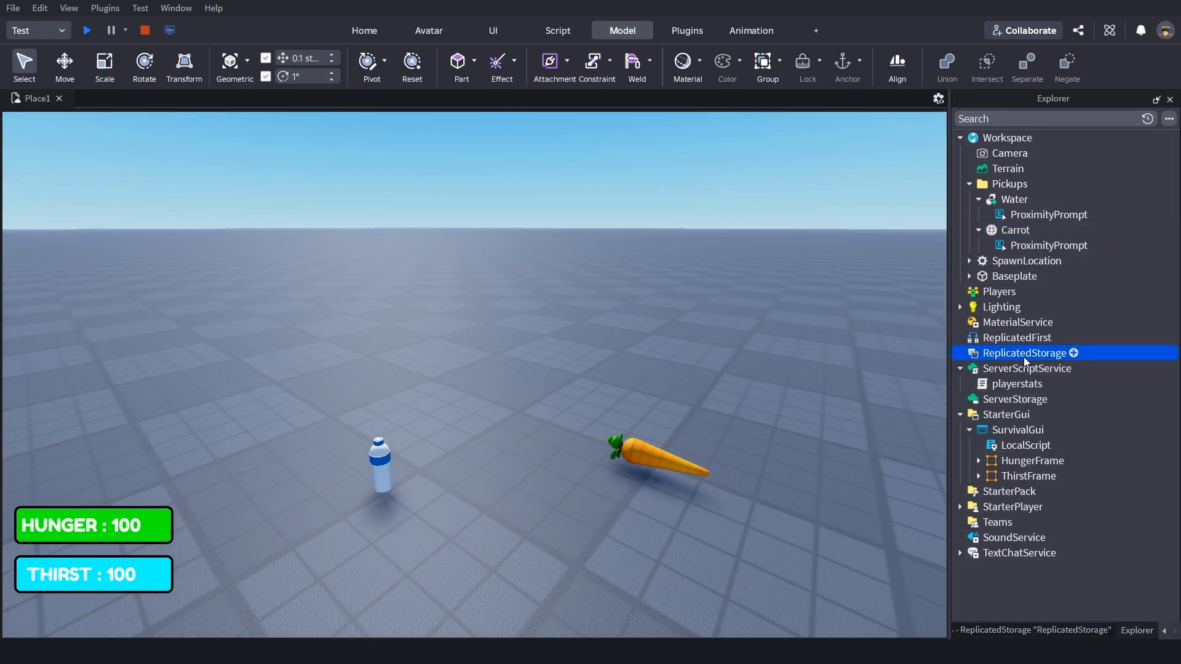
click(1073, 353)
click(1001, 356)
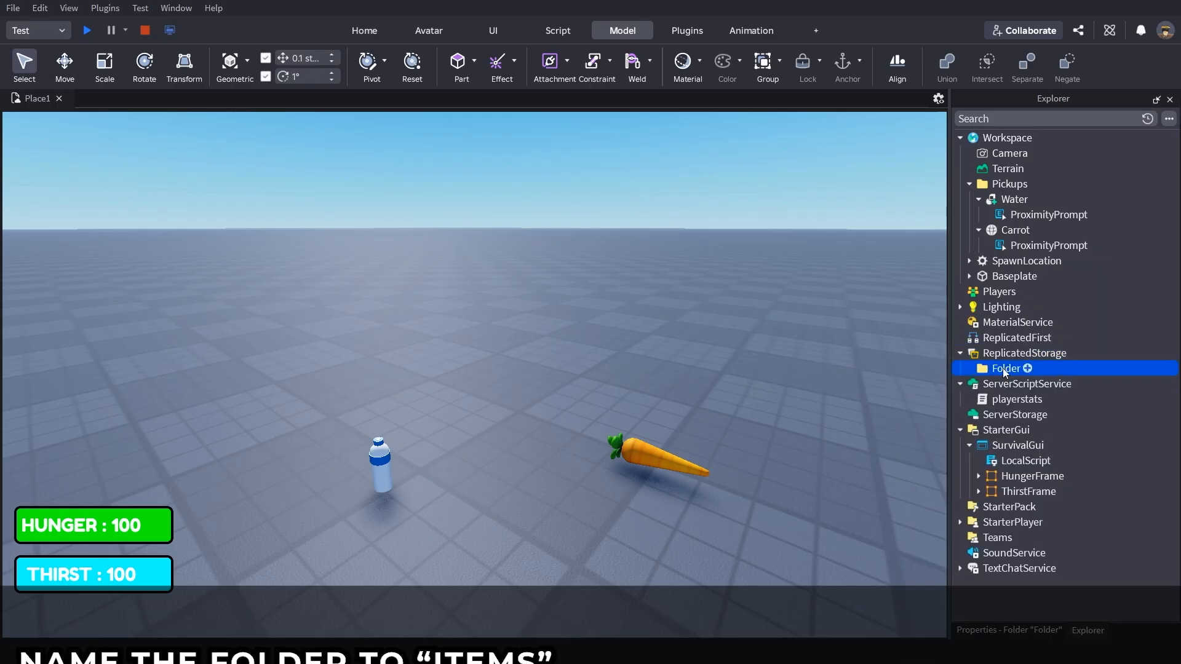
key(F2)
text(Items)
key(Return)
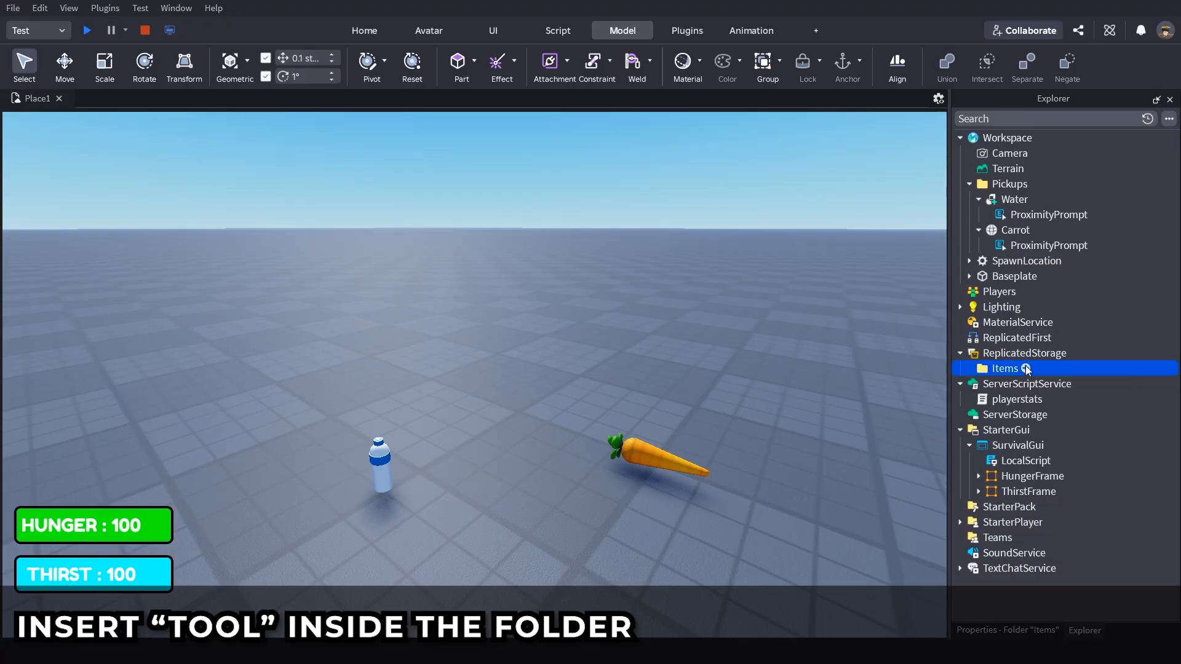
Step: Insert a Tool into the Items folder and name it Carrot
click(1026, 367)
text(T)
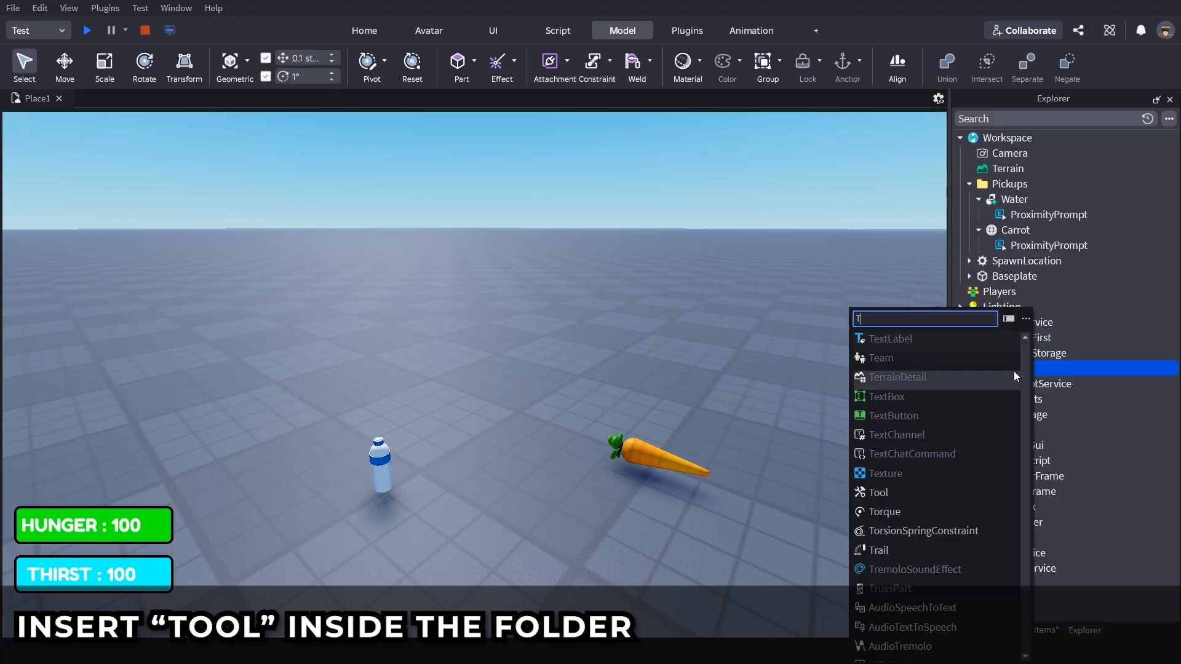
text(ool)
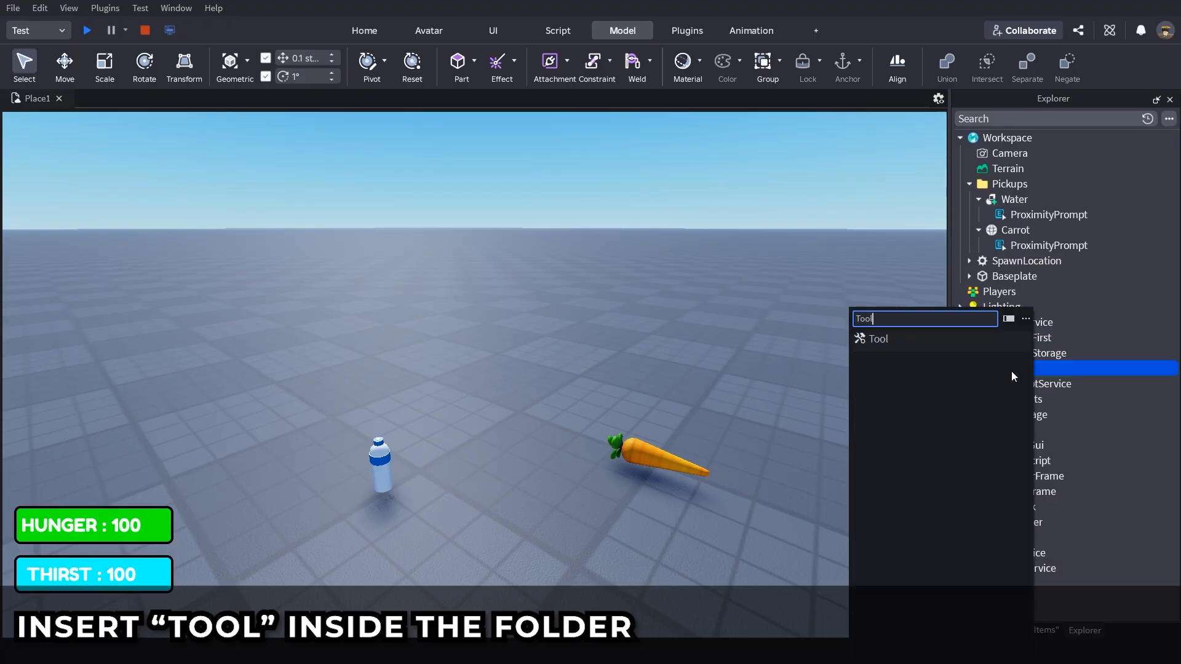
click(893, 338)
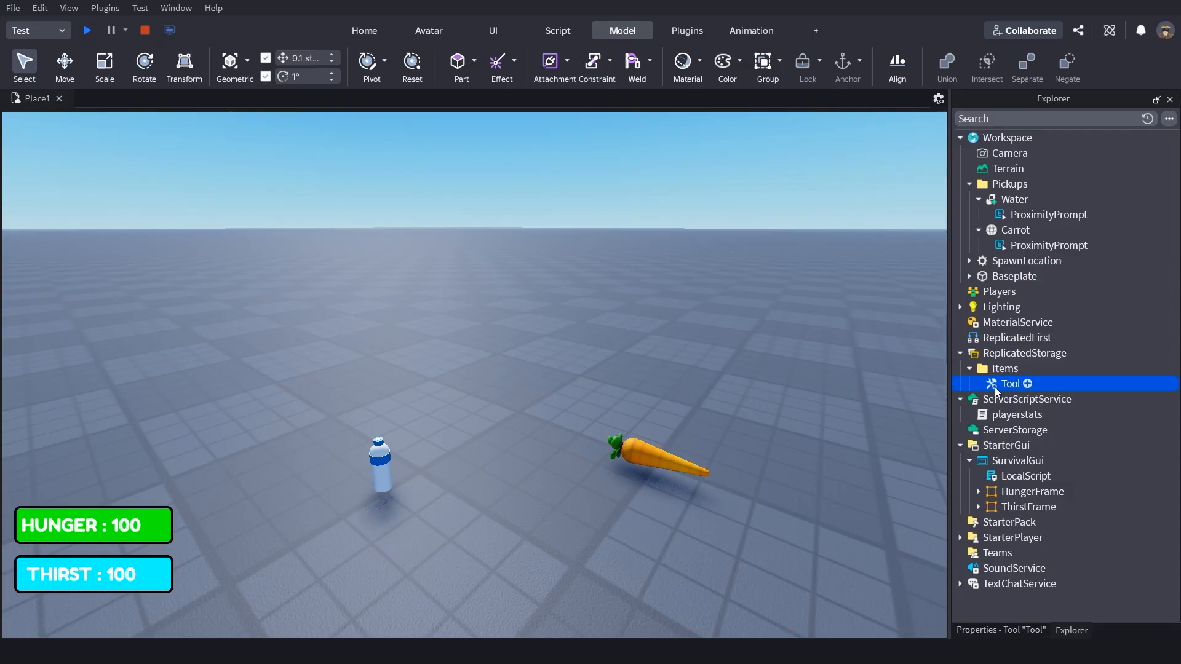
key(F2)
text(Carrot)
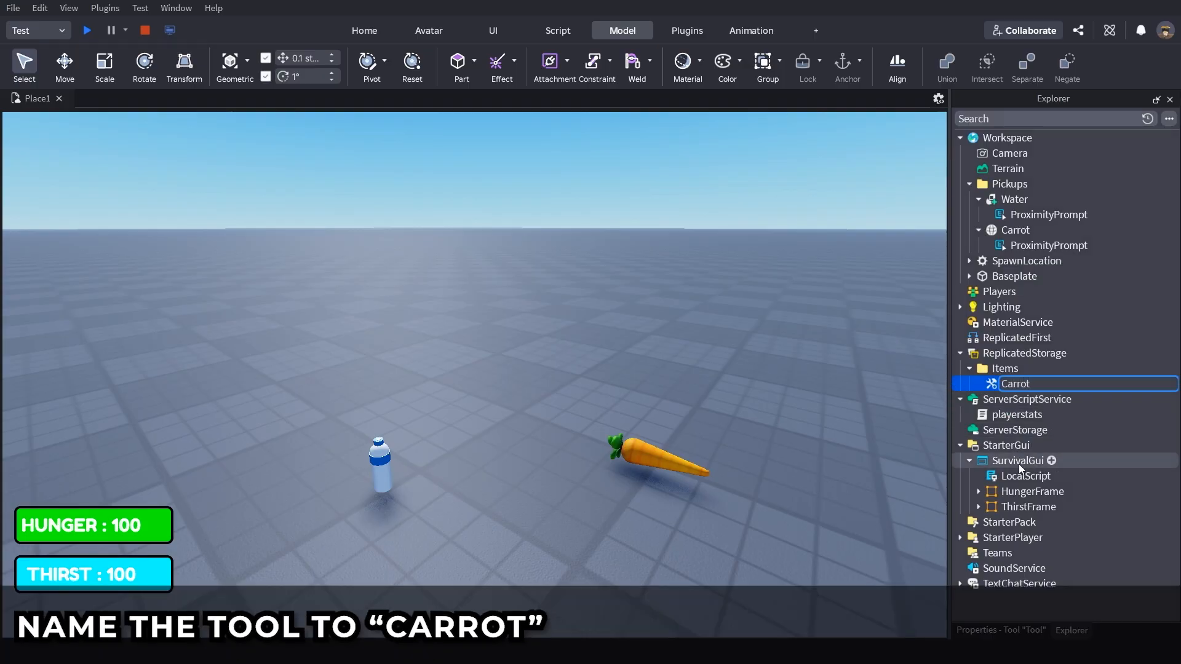
key(Return)
Step: Duplicate the Carrot tool in the Items folder and rename the copy as Water
key(ctrl+d)
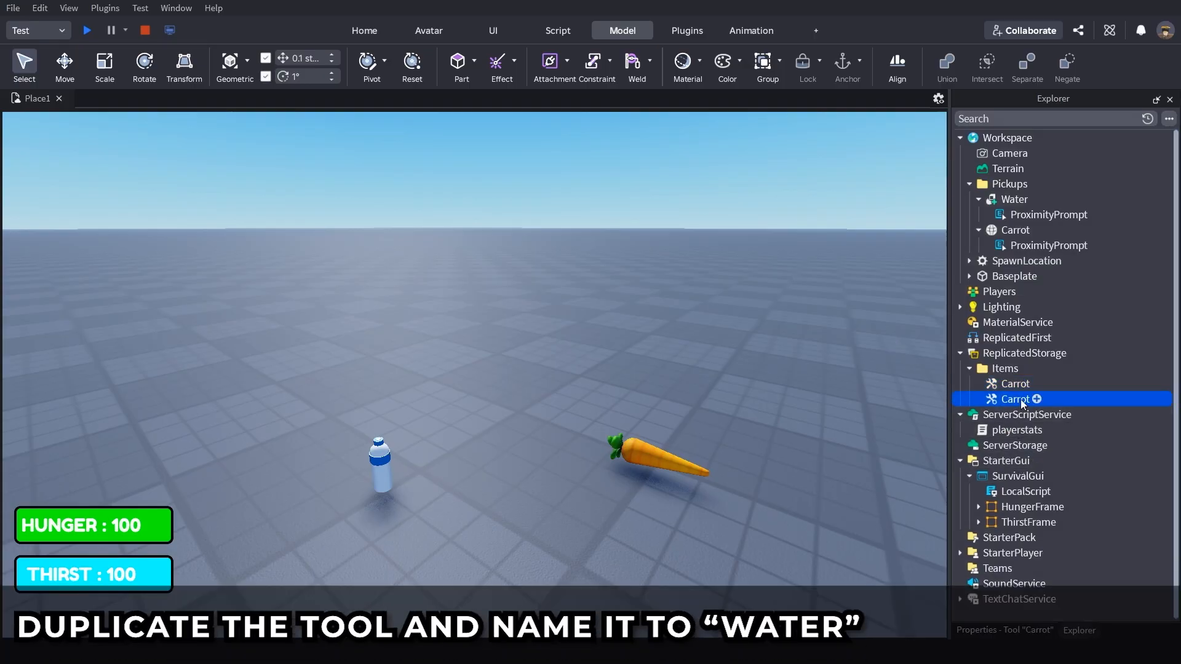
key(F2)
text(Water)
key(Return)
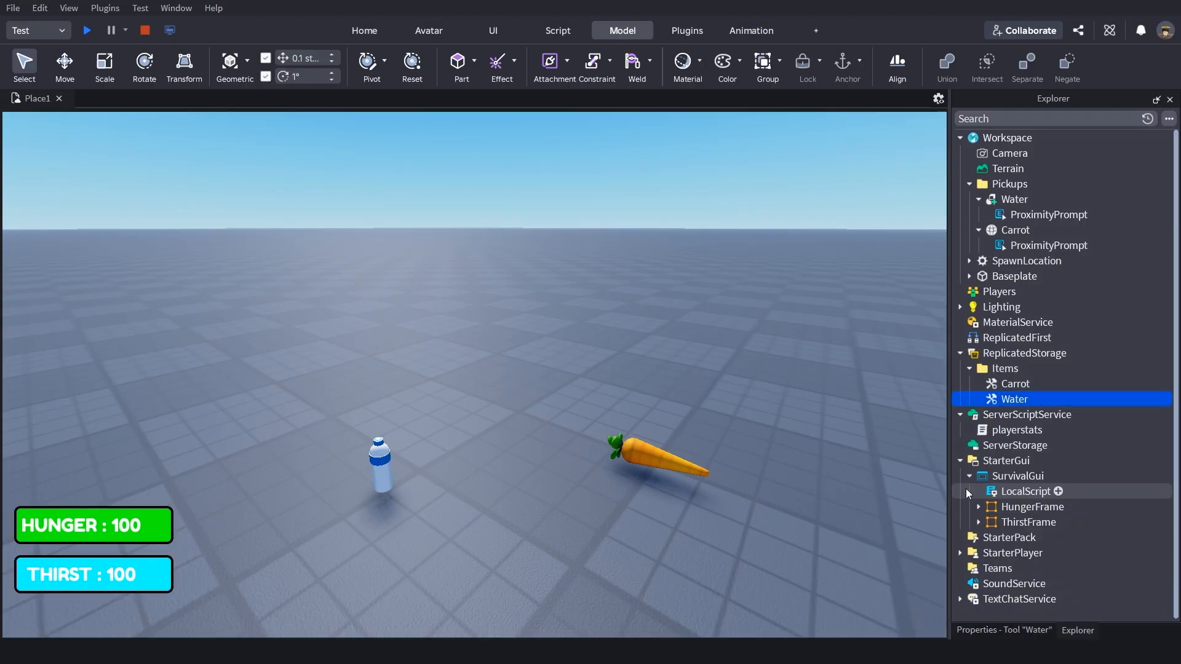
Step: Duplicate the Water and Carrot pickups and move each copy into its matching tool in the Items folder
click(1002, 383)
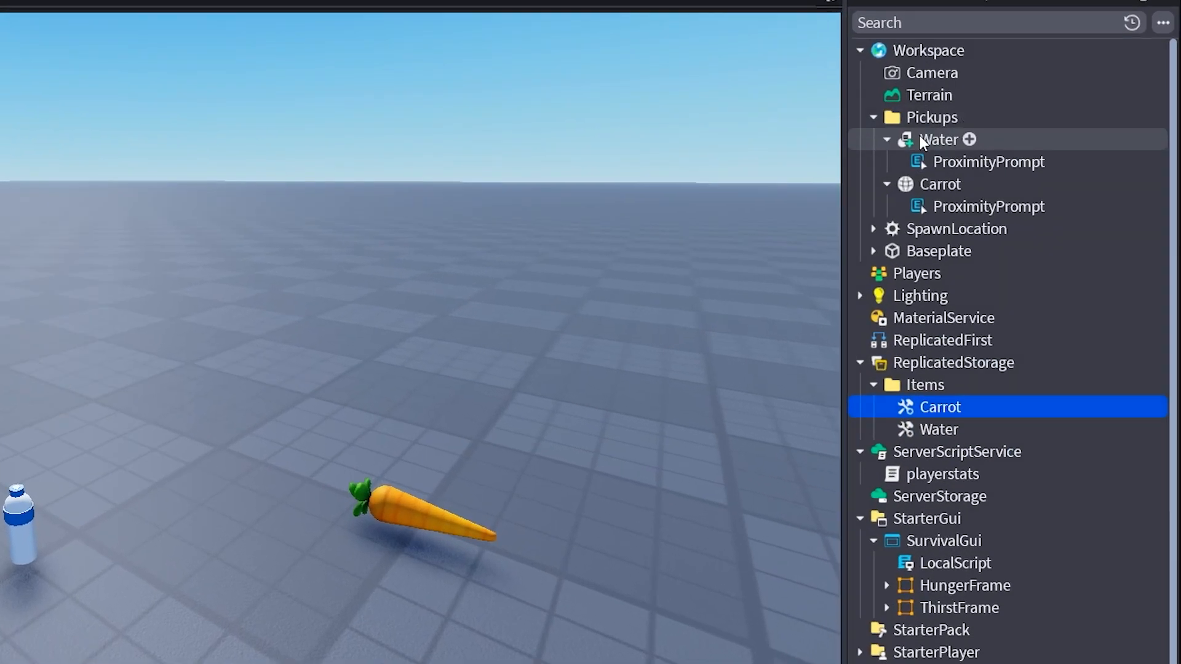
click(1012, 198)
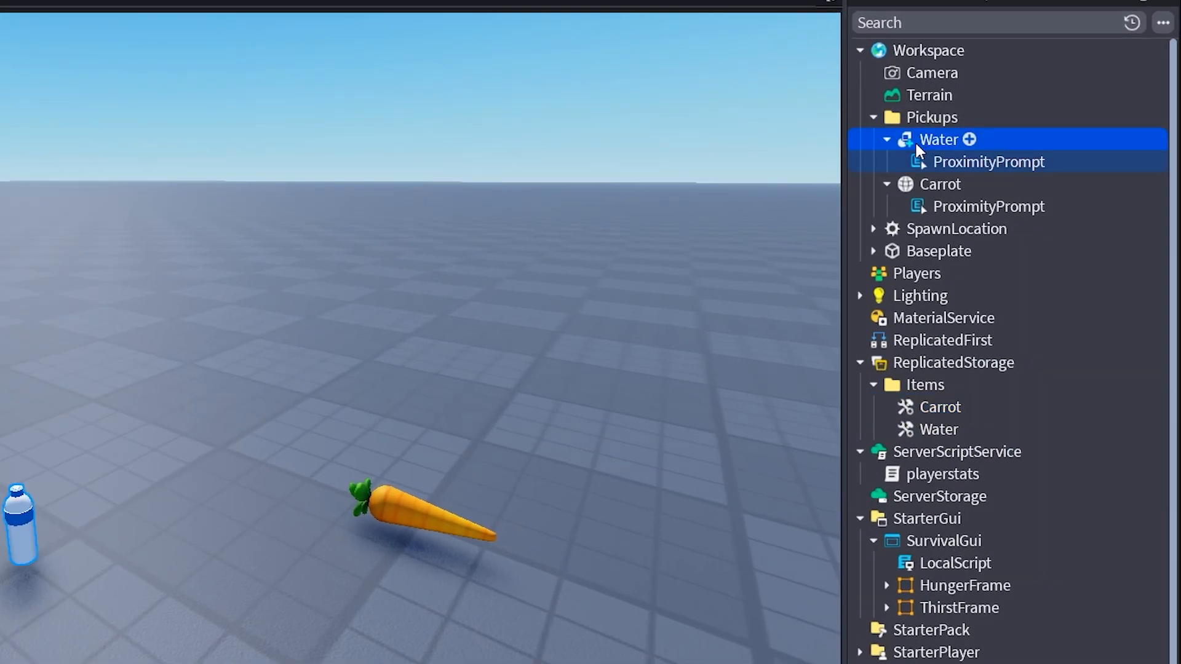
click(886, 184)
click(886, 139)
shift+click(914, 161)
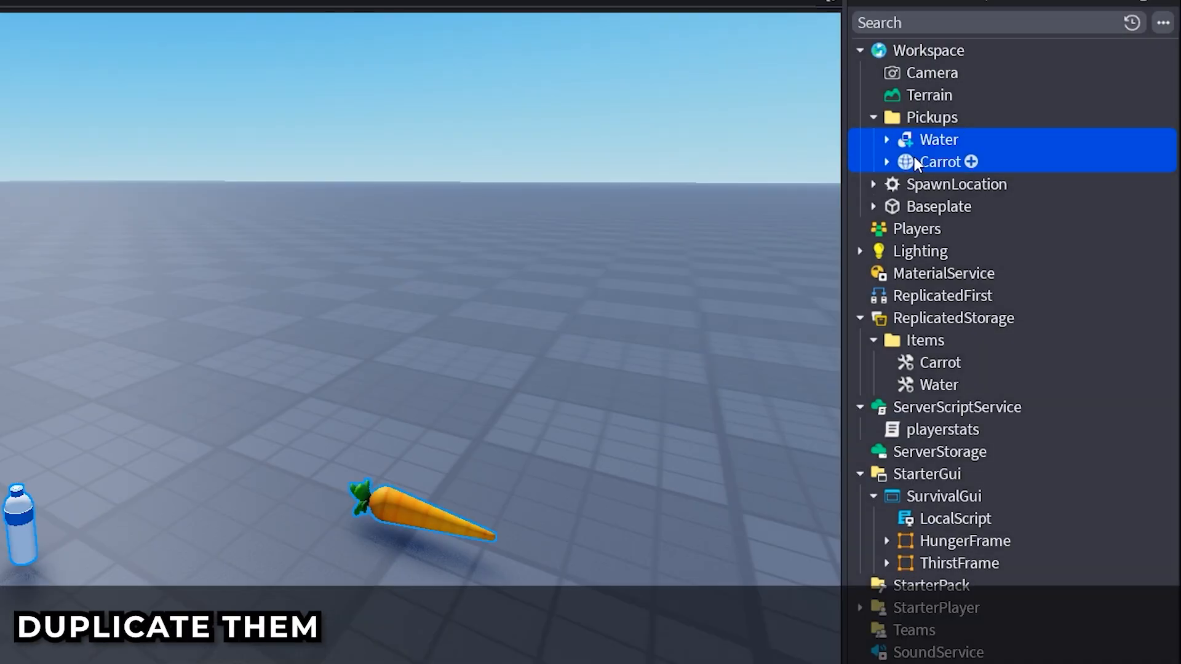
key(ctrl+d)
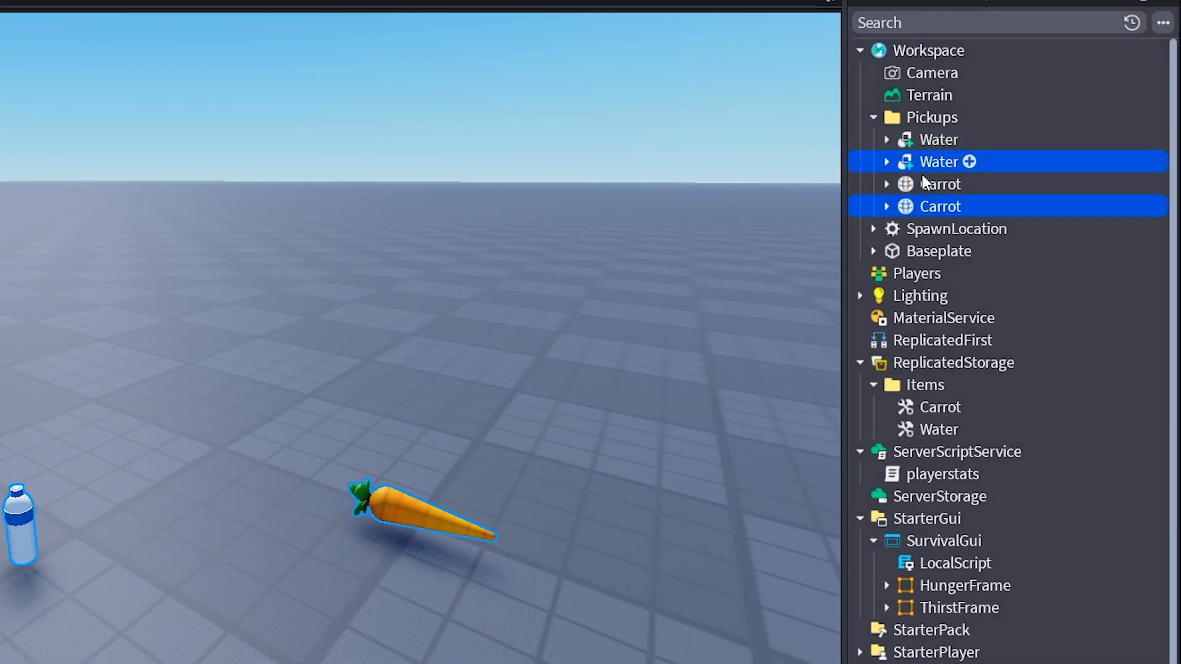
drag(954, 324, 935, 368)
click(947, 410)
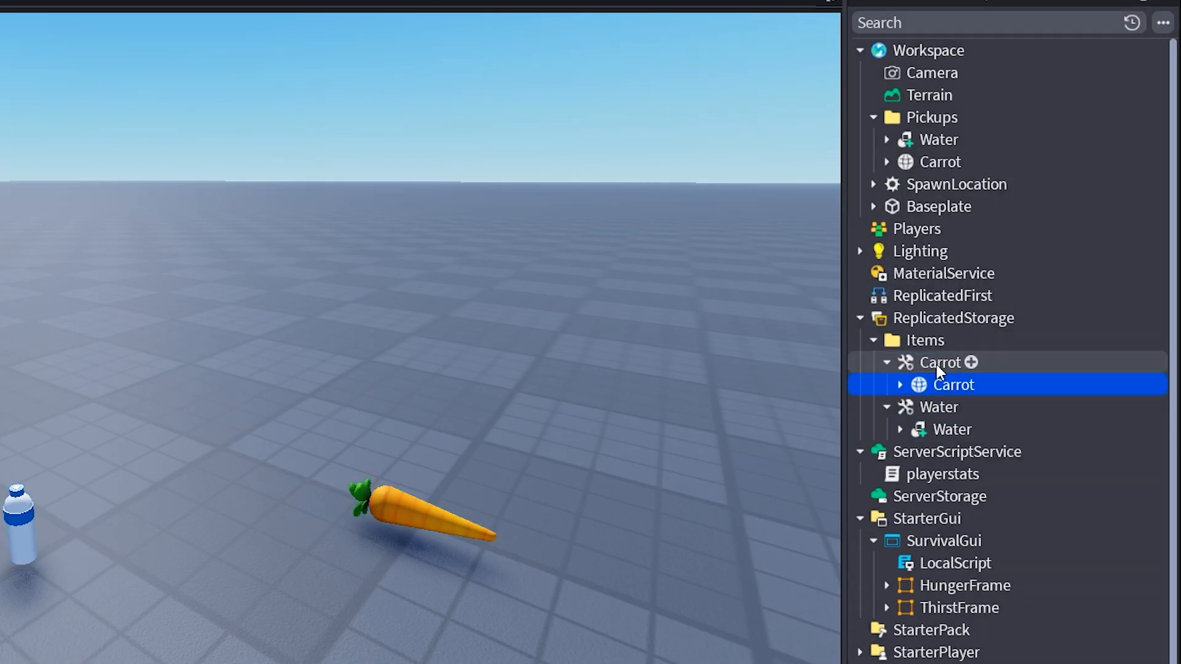
Step: Delete the ProximityPrompts from the carrot and water objects inside the Items tools
click(901, 384)
click(900, 451)
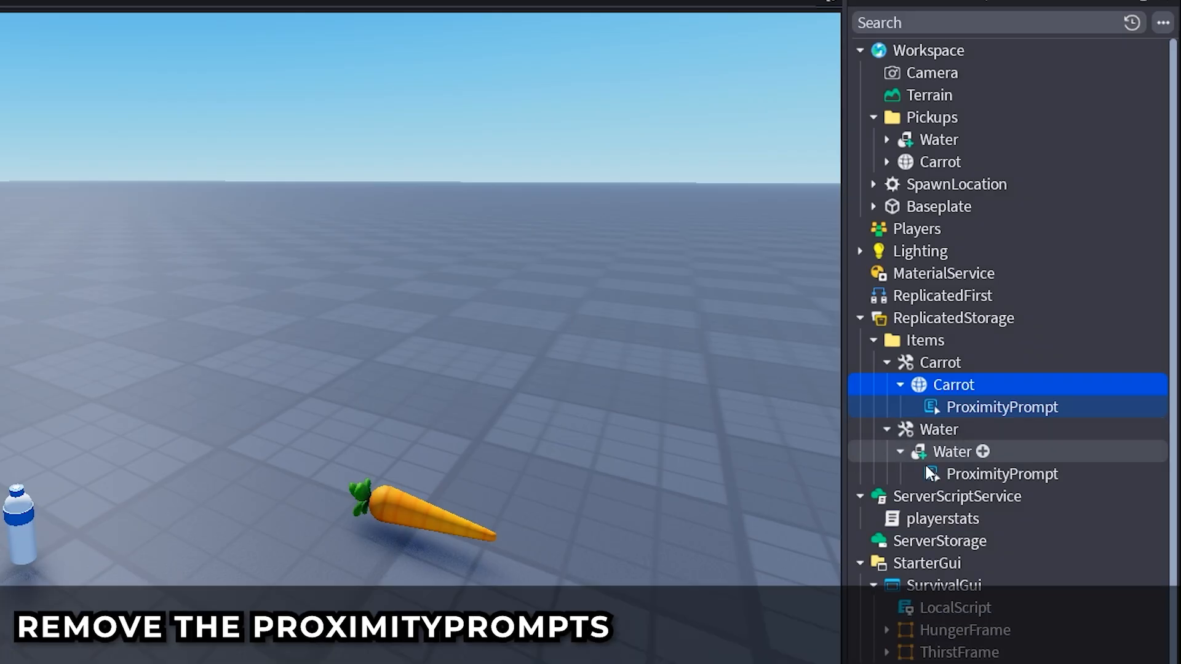
click(984, 474)
ctrl+click(956, 407)
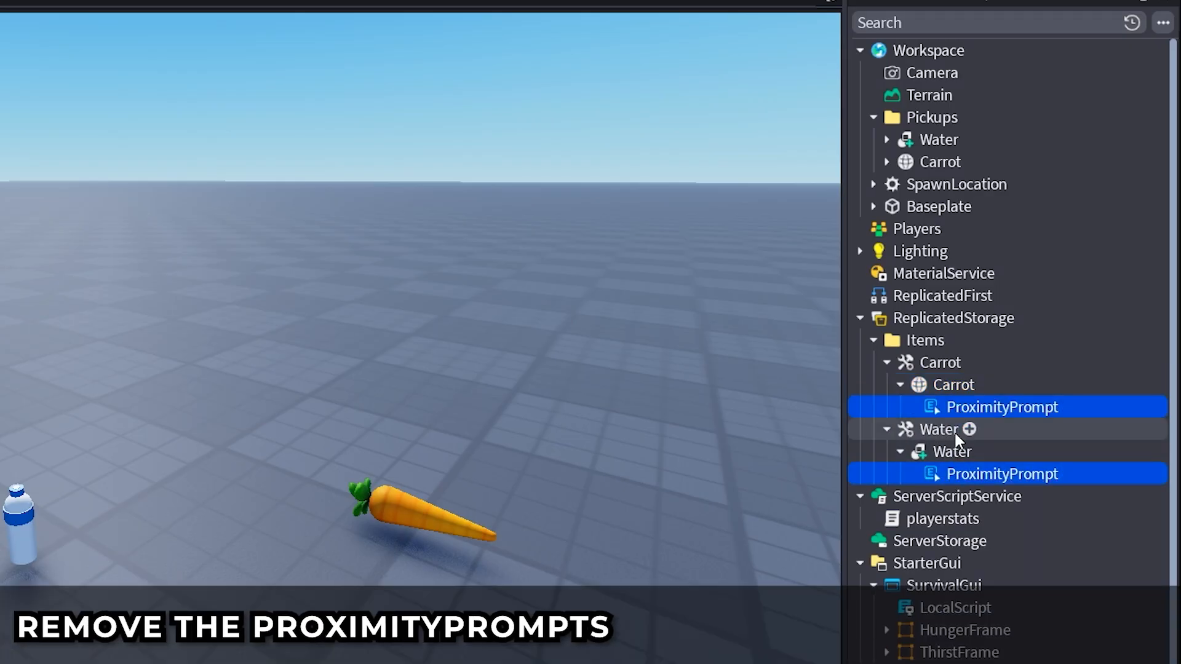
key(Delete)
Step: Rename the carrot mesh and the water union inside their tools as Handle
click(955, 385)
key(F2)
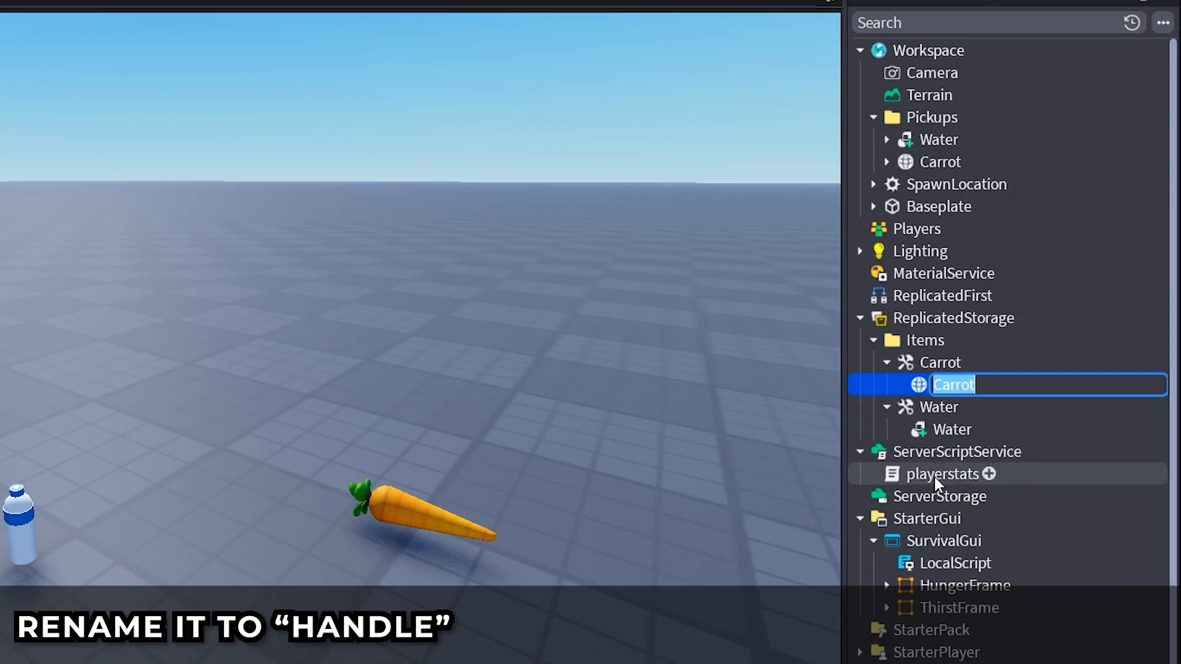
key(Return)
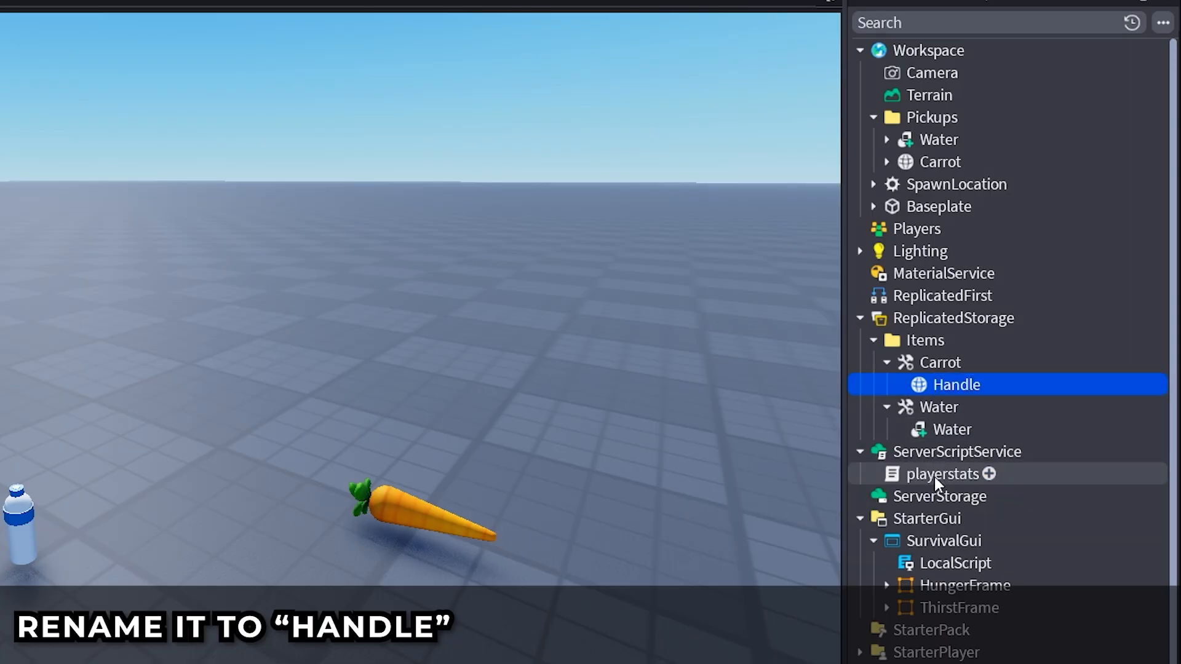
click(953, 429)
key(F2)
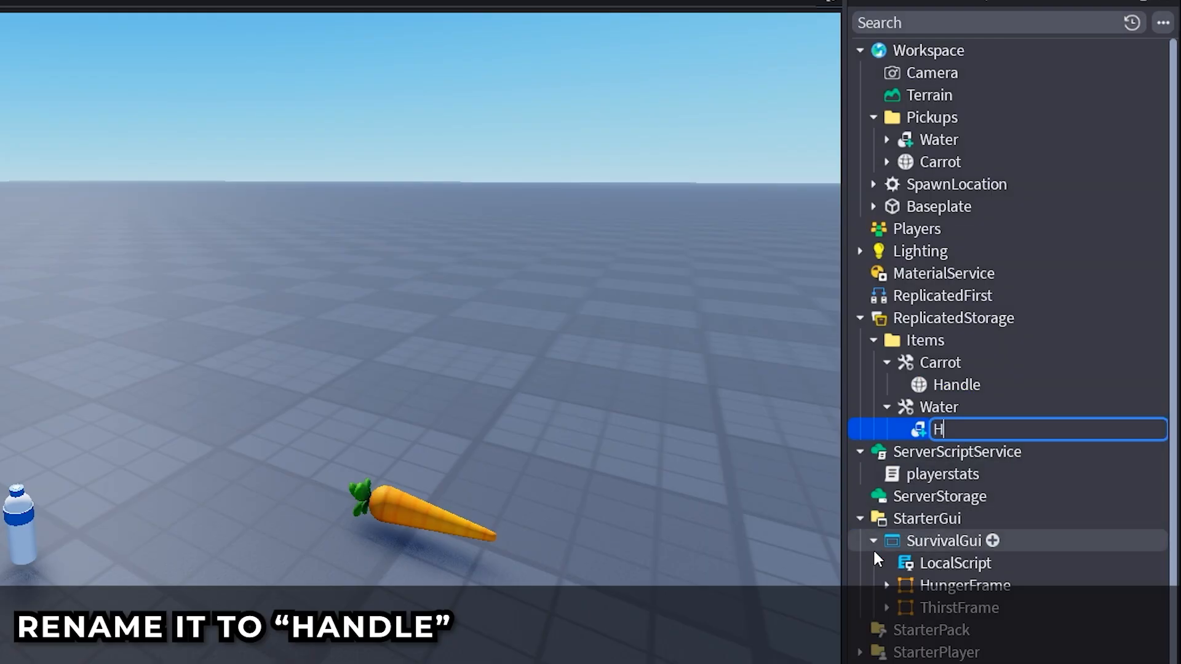
key(Return)
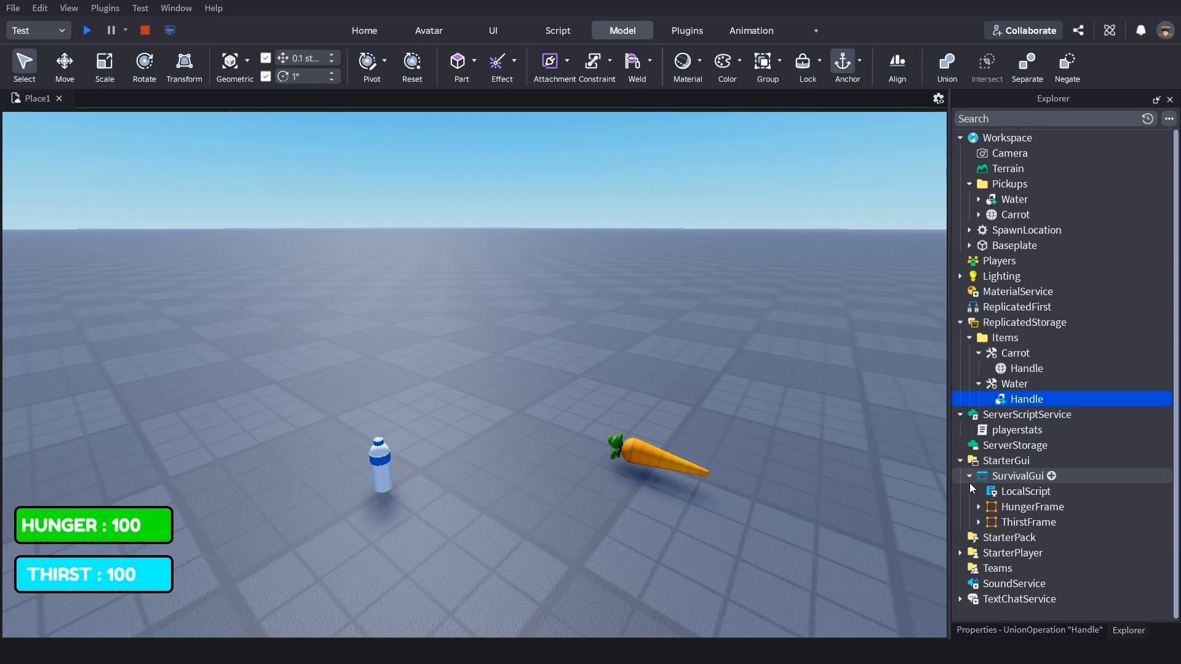
Step: Insert a NumberValue into the Carrot tool
click(1022, 354)
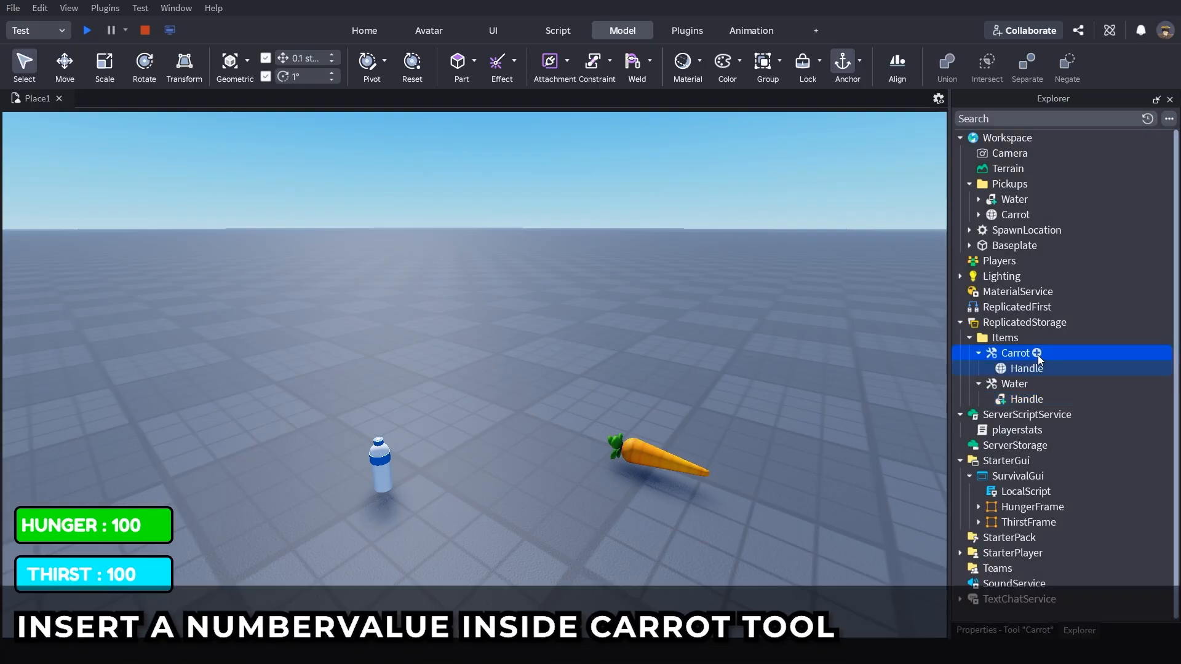
click(1037, 353)
text(N)
click(953, 358)
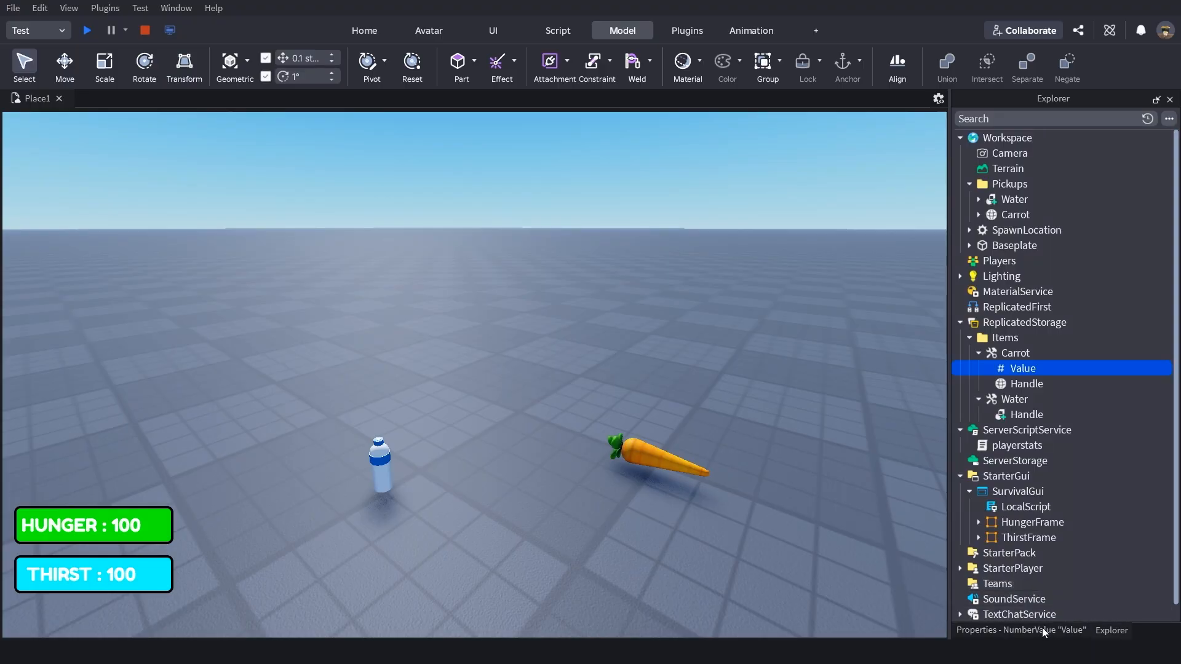
Step: Name the Carrot tool's NumberValue HungerRestore and set its value to 25
click(1042, 628)
click(1119, 191)
text(HungerRestore)
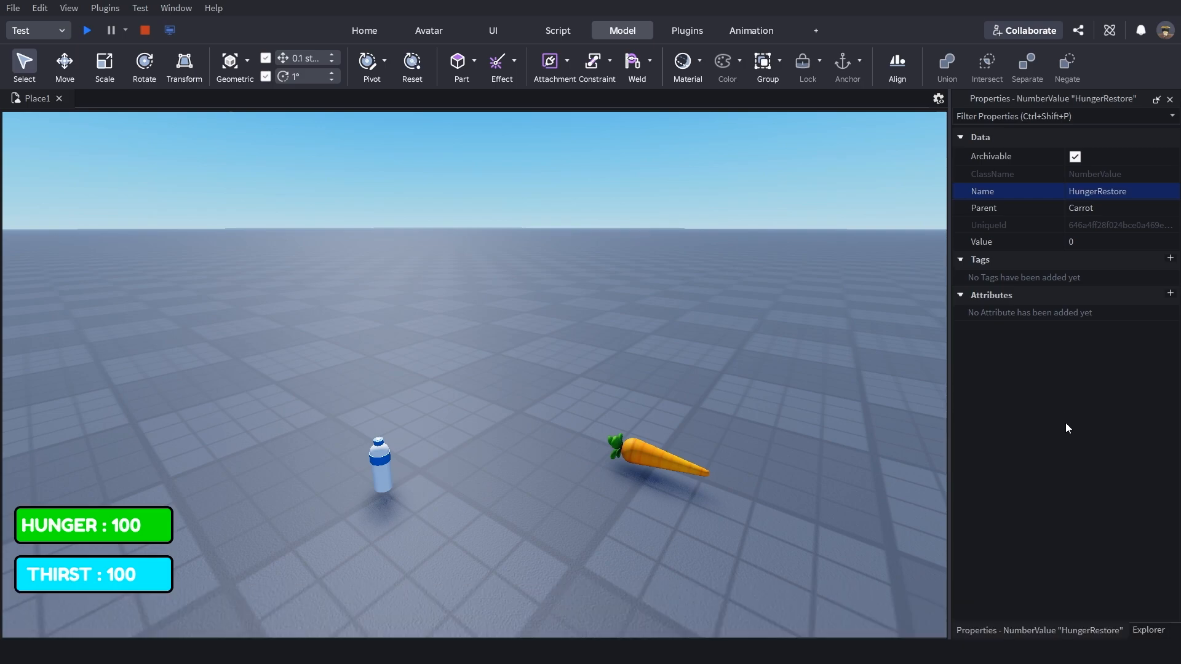
click(1082, 242)
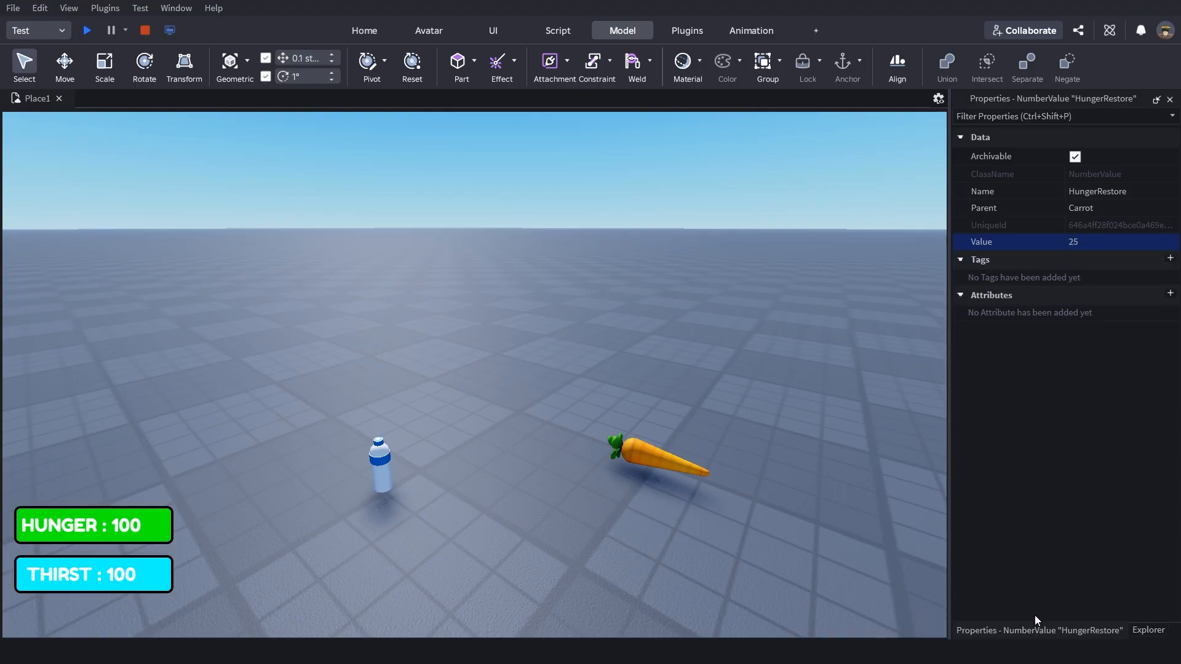
Step: Duplicate HungerRestore into the Water tool and set the copy's value to 15
click(1148, 630)
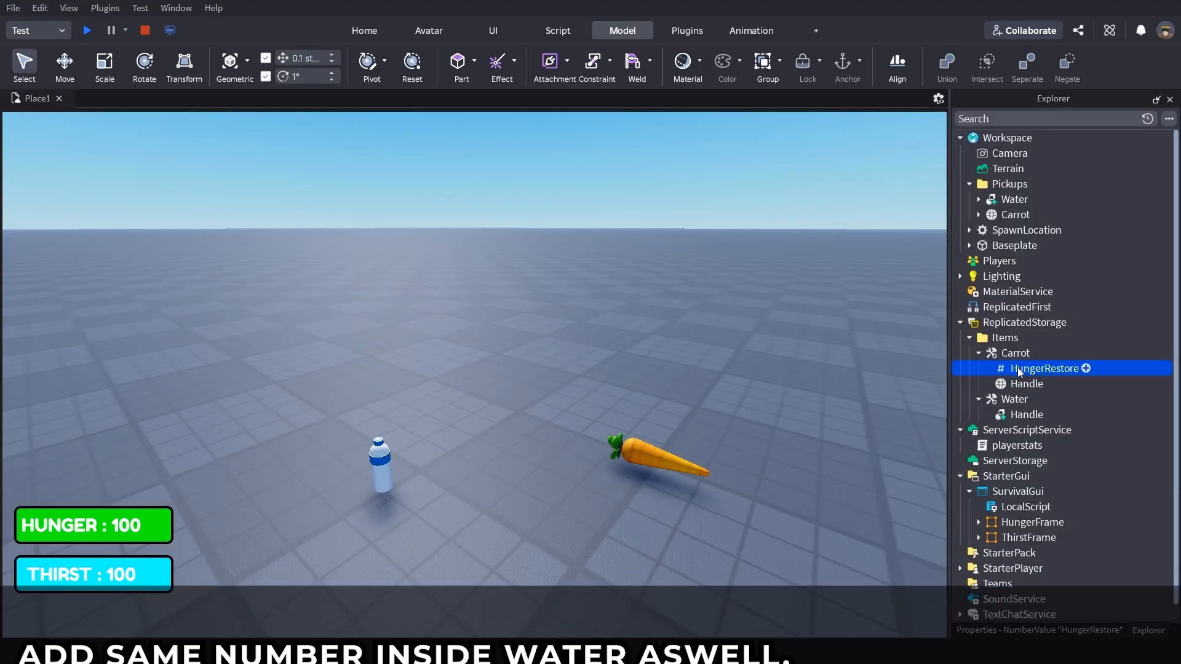
key(ctrl+d)
drag(1023, 384, 1016, 420)
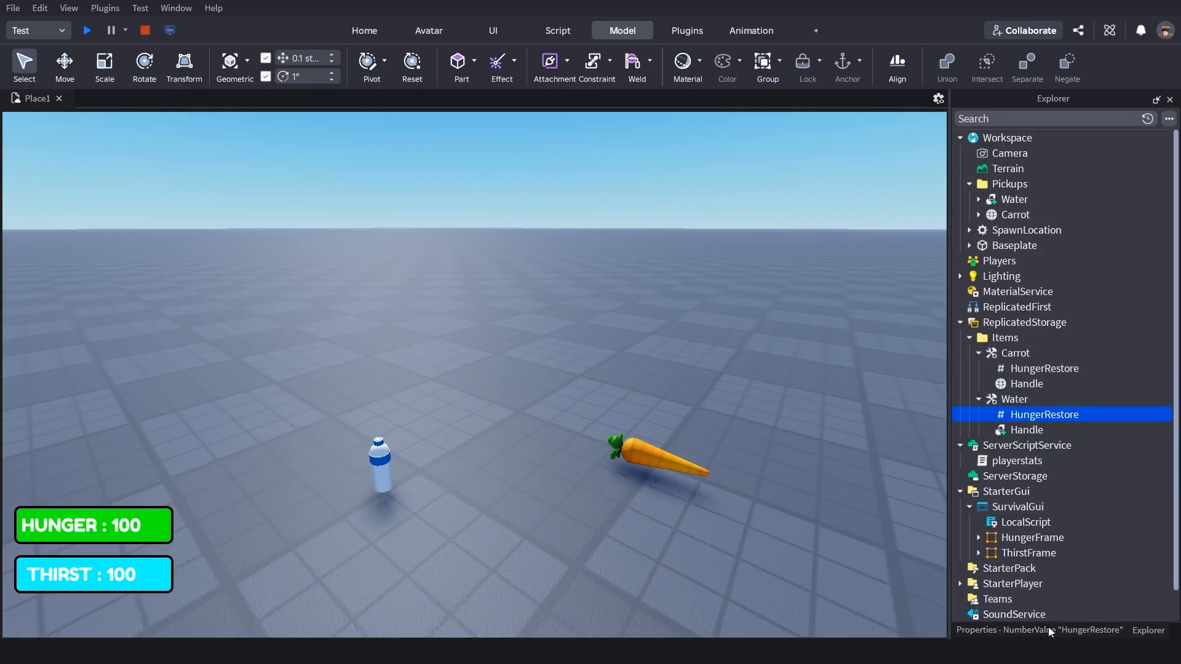
click(1048, 627)
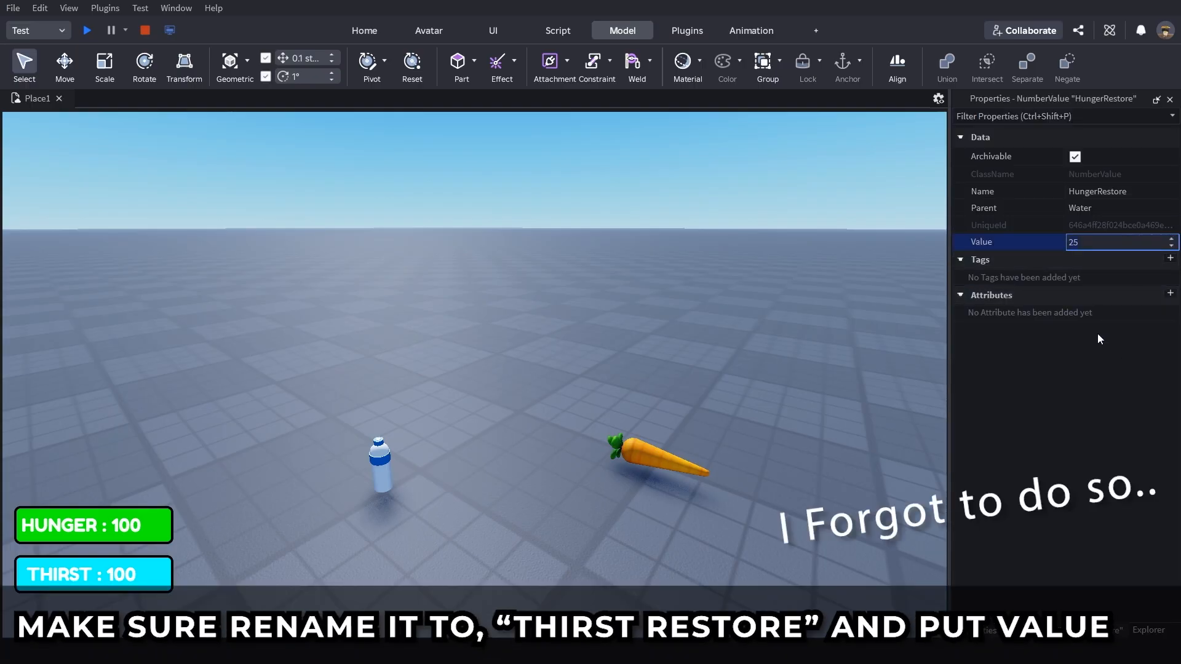
key(ctrl+a)
text(15)
key(Return)
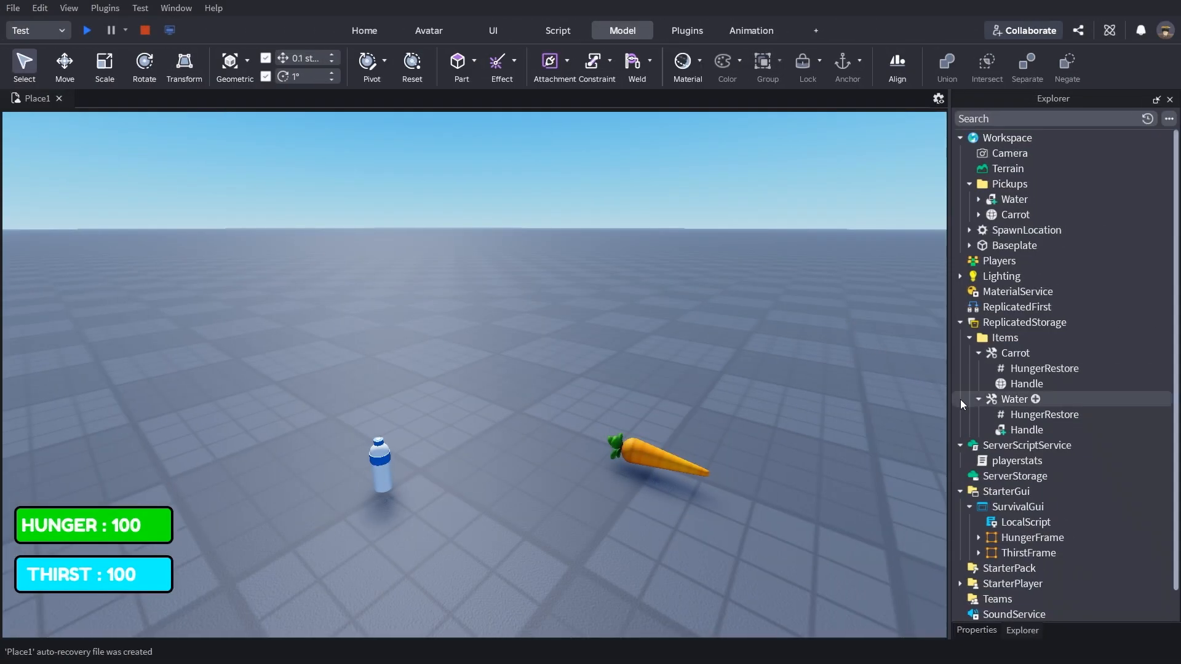
Step: In the playerstats script, add a Folder instance named Inventory, parented to player, below the Thirst block
click(977, 400)
click(978, 353)
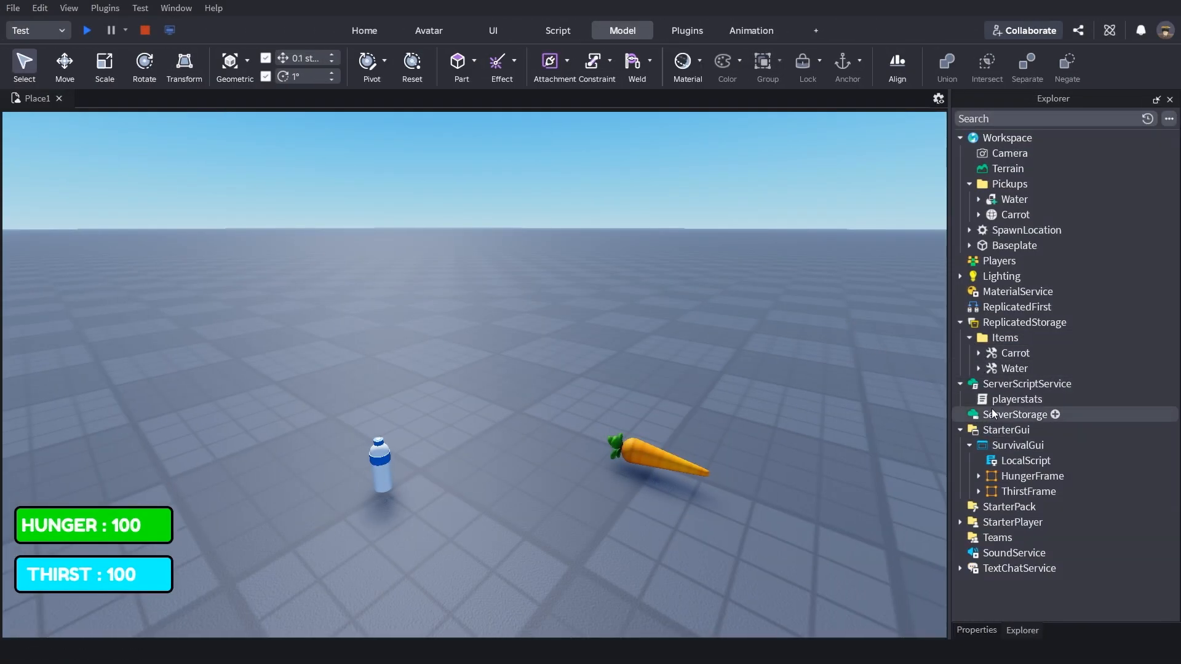
click(1026, 384)
double_click(1018, 399)
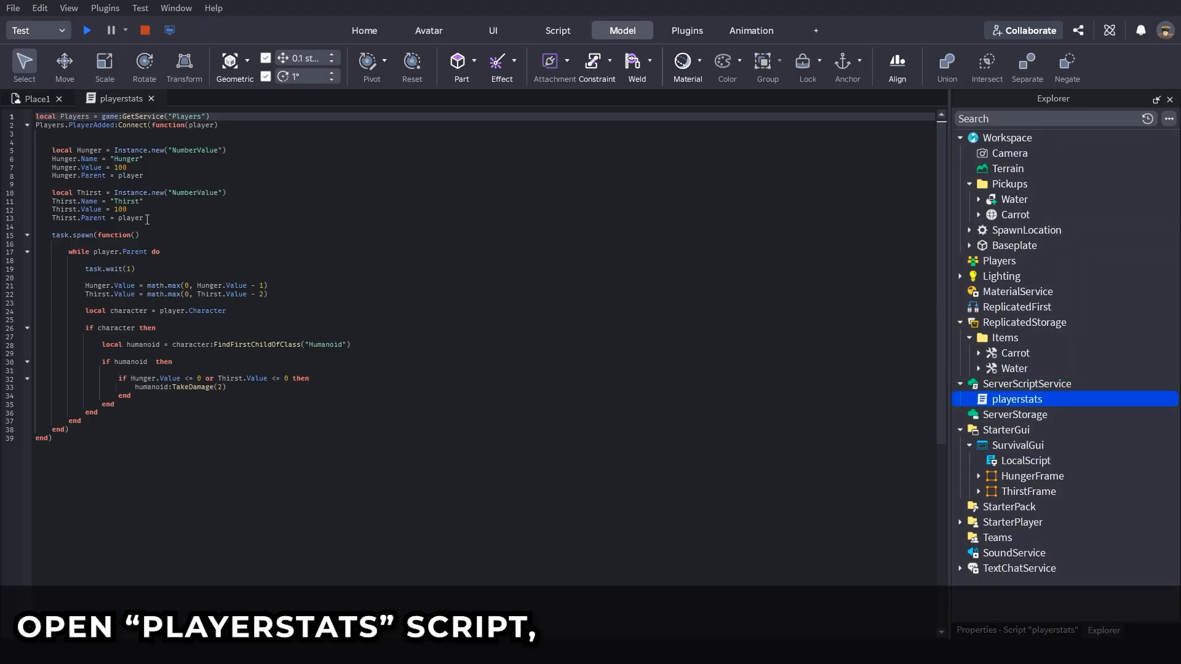
click(168, 217)
key(Return)
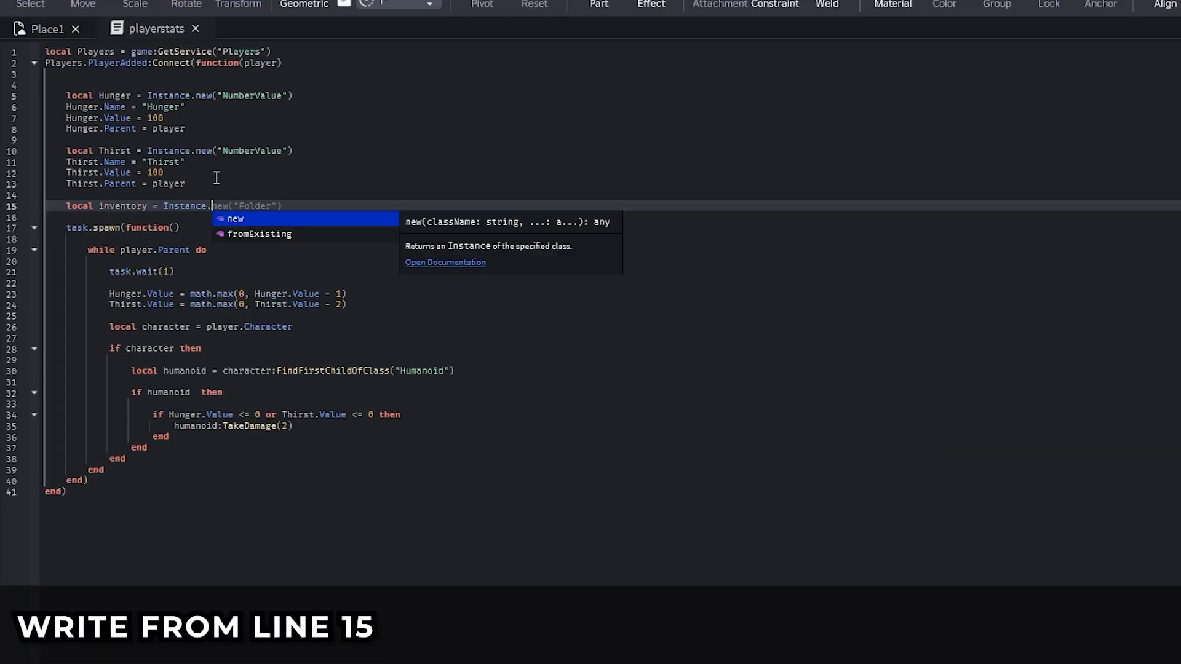
text(new("Folder"))
key(Return)
text(inventory.Name = "Inventory")
key(Return)
text(inventory.Parent = player)
key(Return)
key(Return)
Step: Add IntValues named Carrot and Water, each parented to inventory, to playerstats and close the script
ctrl+scroll(224, 179, up, 3)
text(local Carrot = Instance.new("IntValue"))
key(Return)
text(Carrot.Name = "Carrot")
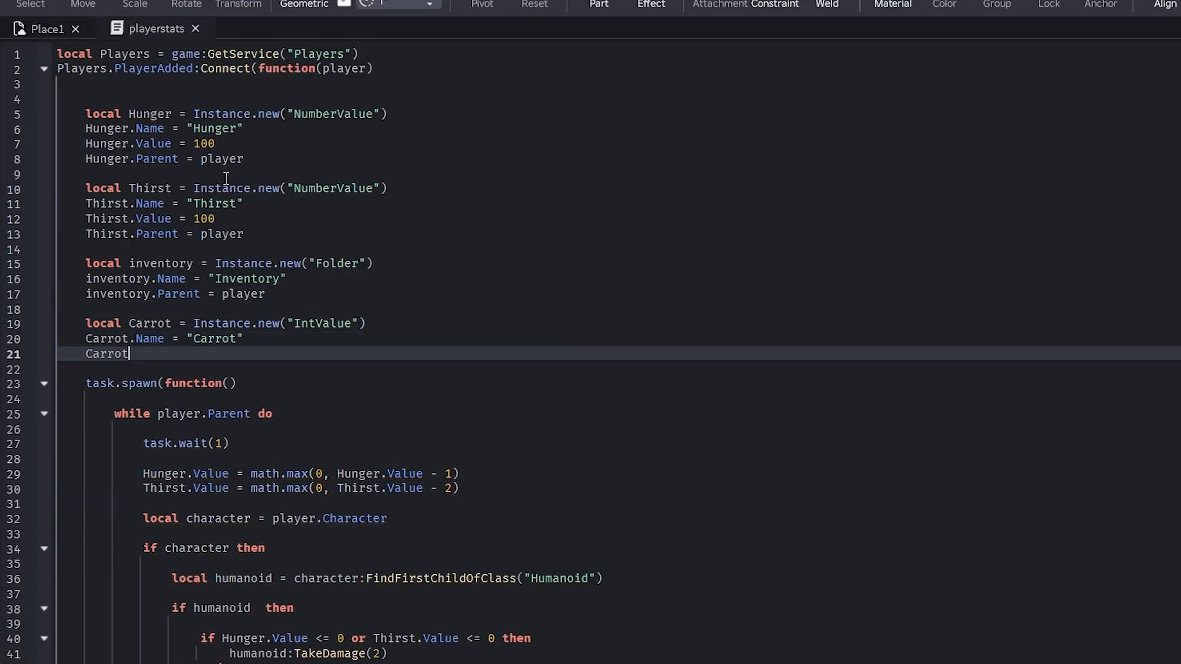
text(ntValue"))
key(Return)
text(Water.Name = "Water")
key(Return)
text(Water.Parent = inventory)
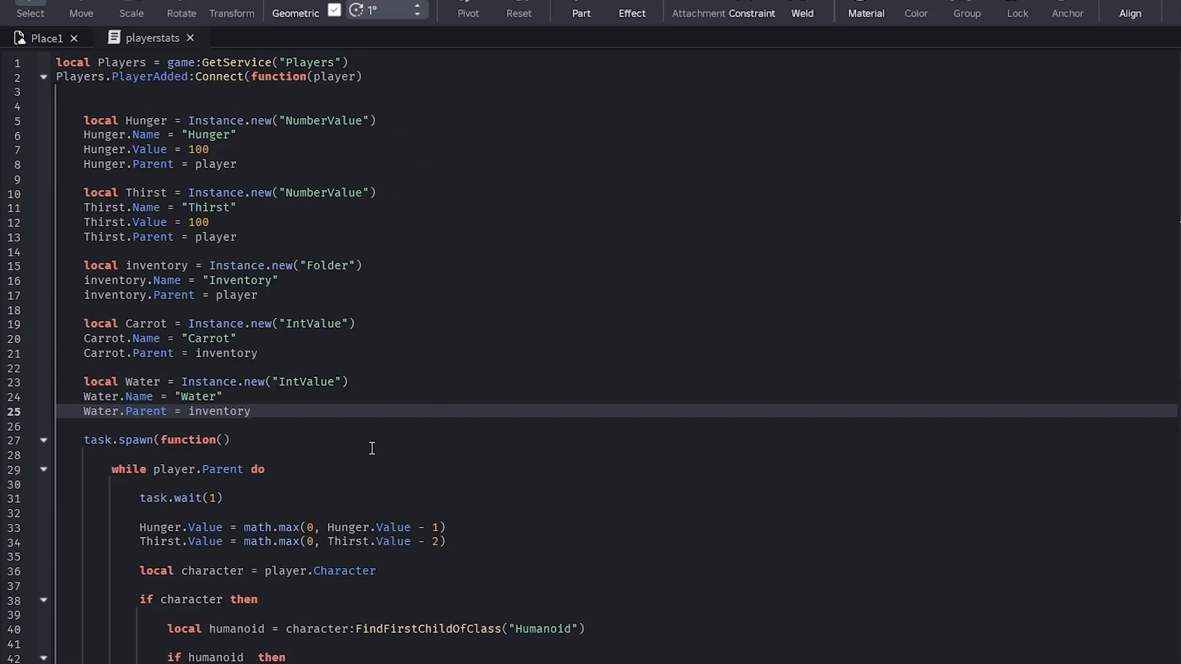
scroll(372, 448, down, 1)
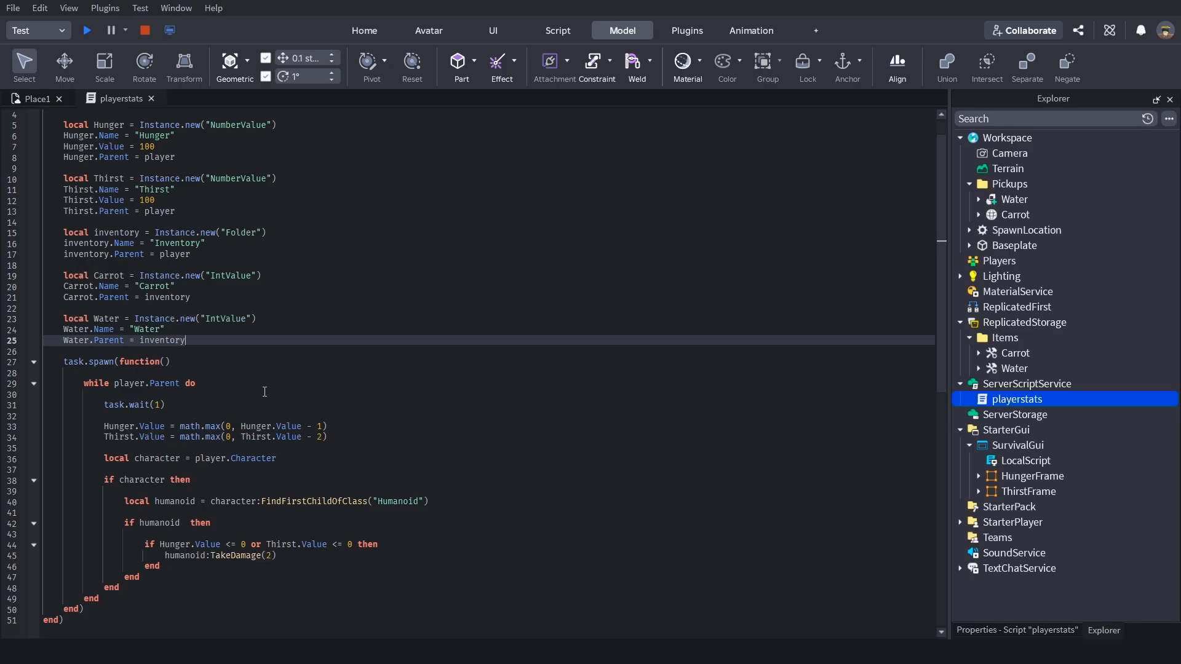
click(151, 99)
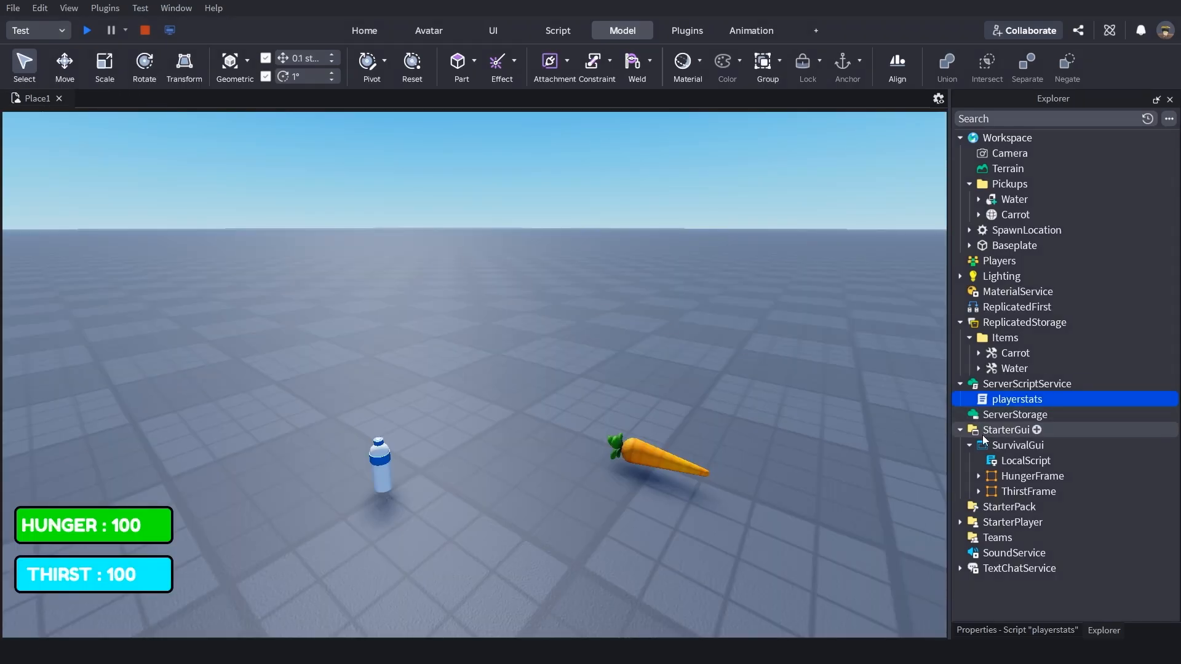
Step: Insert a Script into ServerScriptService and name it PickupHandler
click(1079, 384)
click(965, 363)
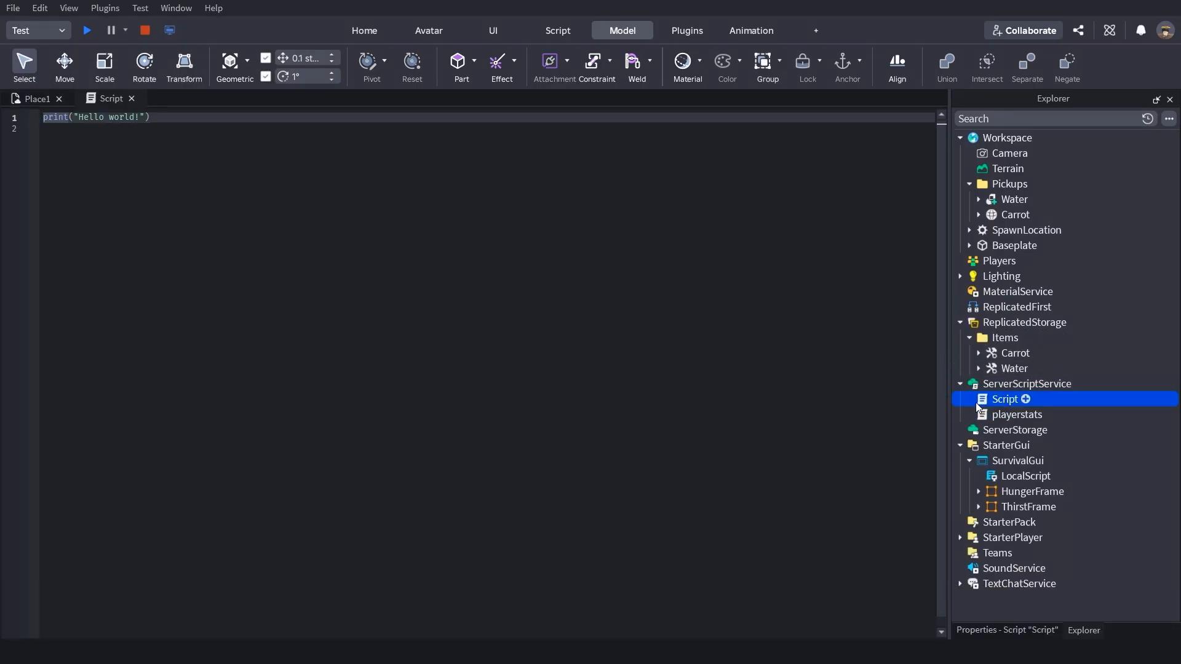
key(F2)
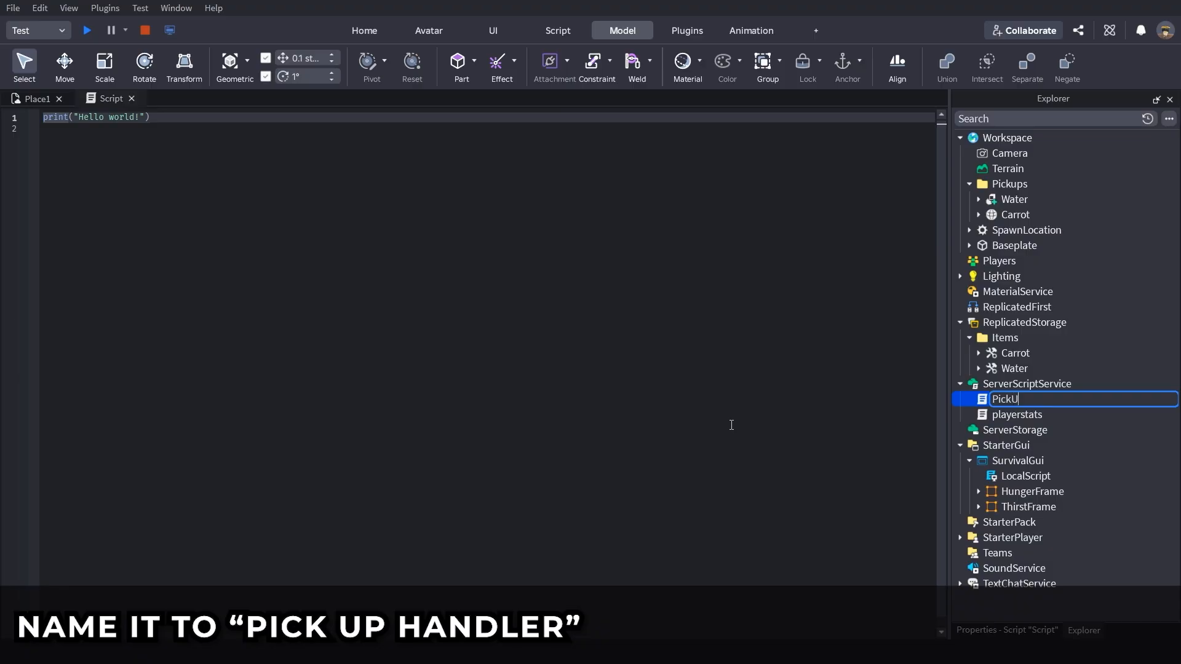
text(andler)
key(Return)
Step: In PickupHandler, declare items as game.ReplicatedStorage.Items and pickups as workspace.Pickups
text(local items = game.ReplicatedStorage.Items)
key(Return)
text(local pickups = workspace.Pickups)
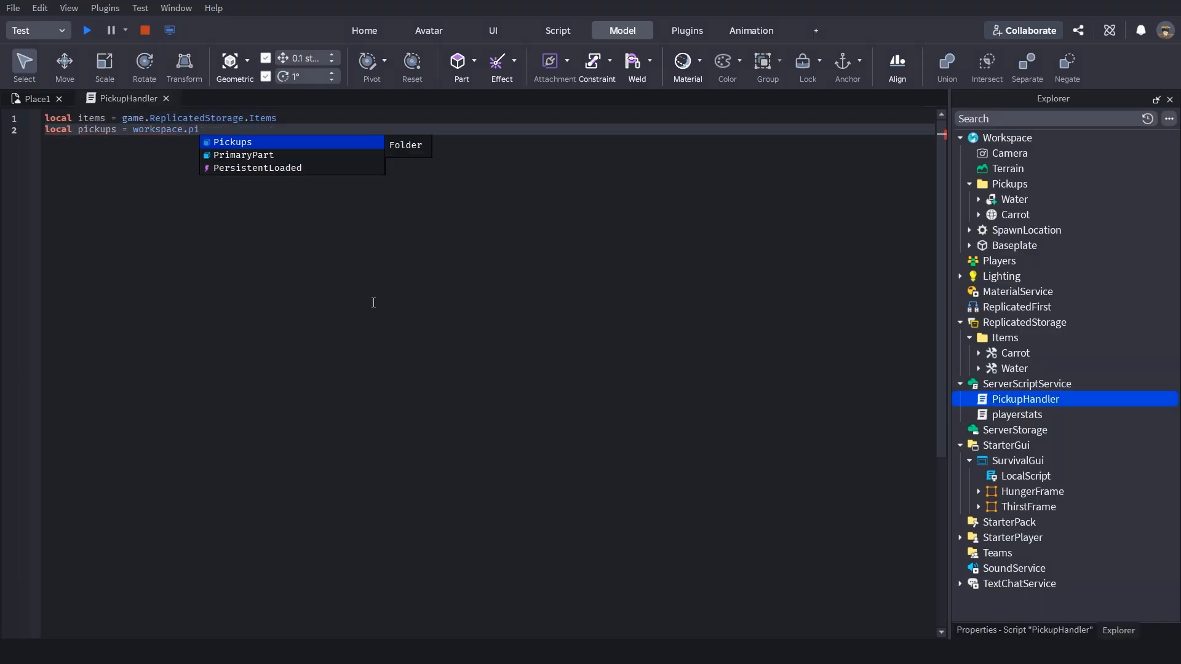
key(Return)
key(Return)
Step: Write a loop connecting each pickup's ProximityPrompt to clone the matching item into the player's Backpack and destroy the pickup, then close the script
text(for _,pickups in ipairs(pickups:GetChildren()) do)
key(Return)
key(Return)
text(local Prompt = pickups:FindFirstChild("ProximityPrompt")  	if Prompt then  		Prompt.Triggered:Connect(function(player)  			local Item = items:FindFirstChild(pickups.Name)  			if Item then  				Item:Clone().Parent = player.Backpack  				pickups:Destroy())
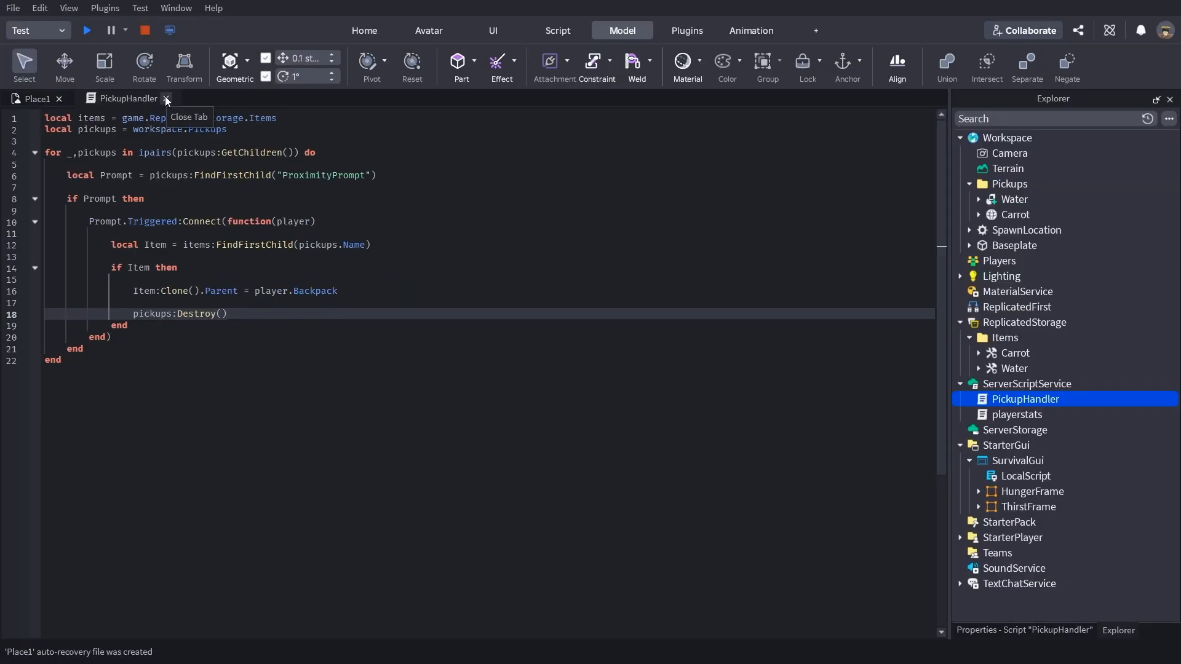
click(202, 42)
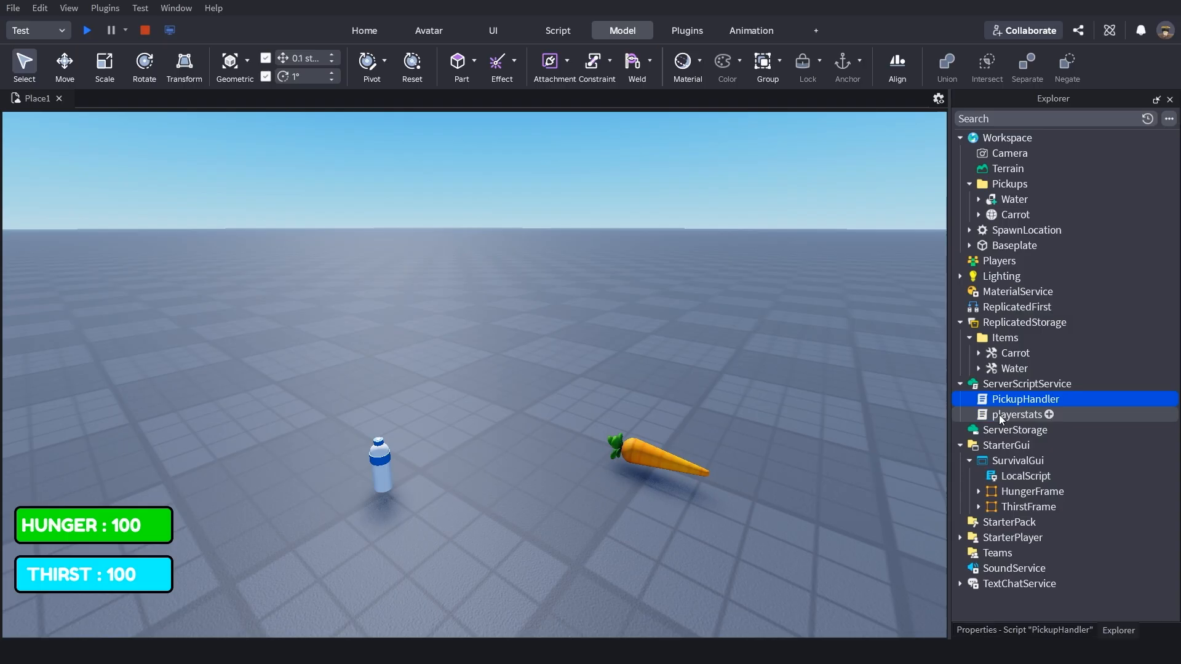
Step: Insert a Script into the Carrot tool in ReplicatedStorage and name it ConsumeScript
click(1012, 353)
click(1037, 353)
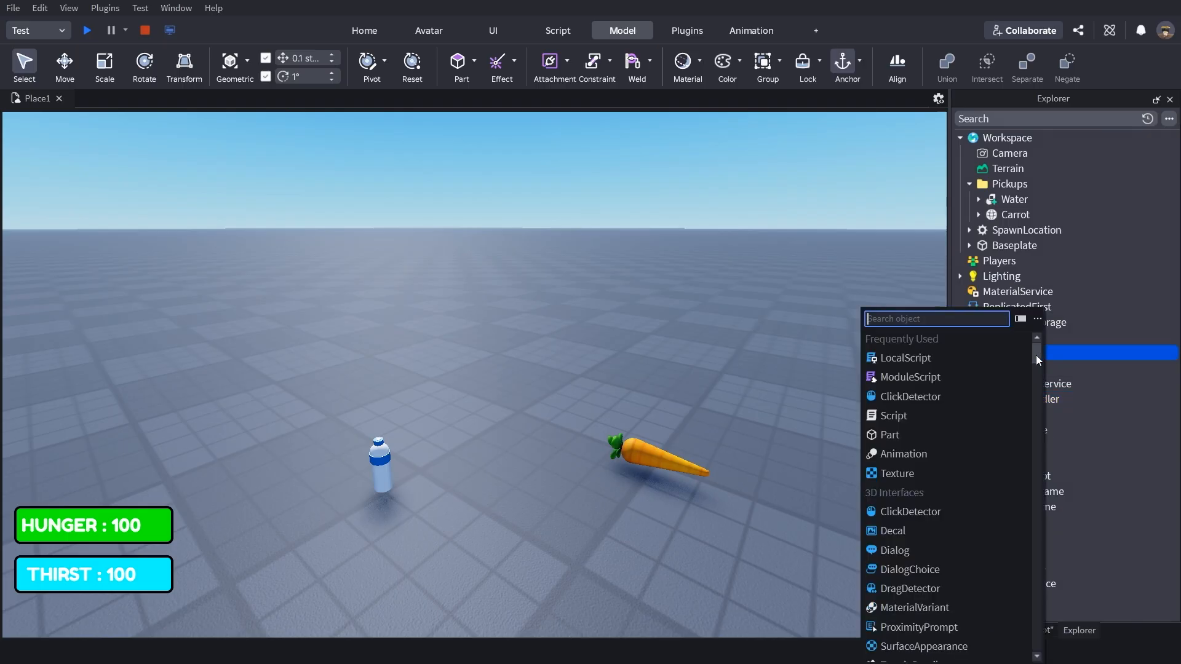
click(902, 420)
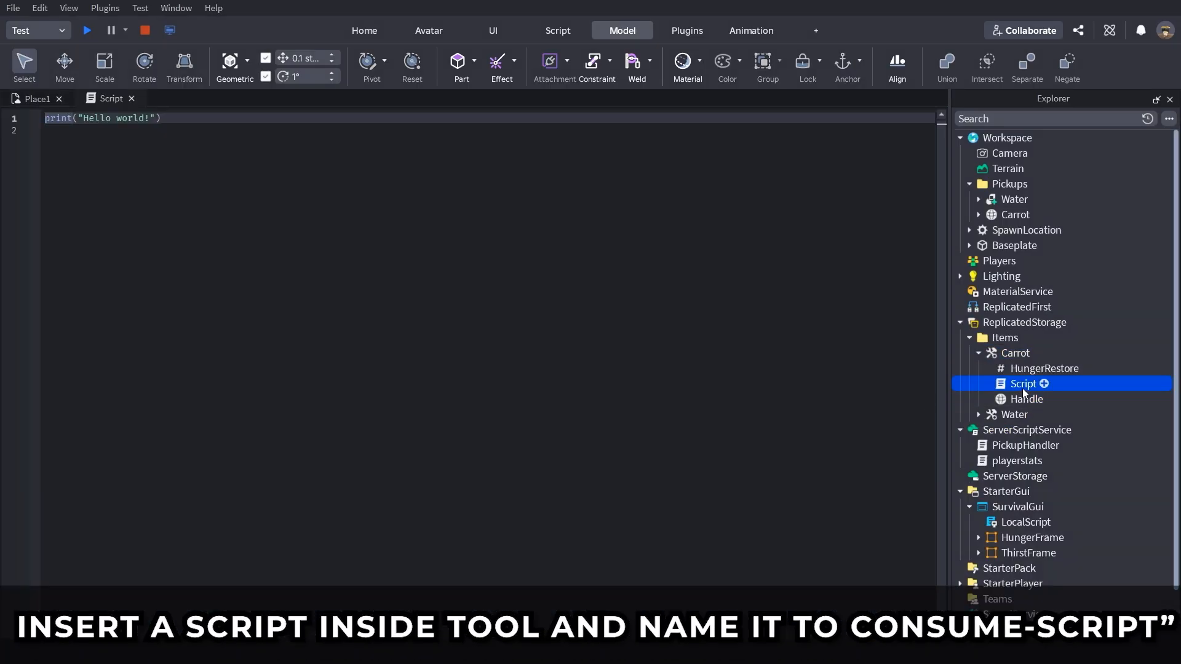
click(1114, 655)
click(1128, 193)
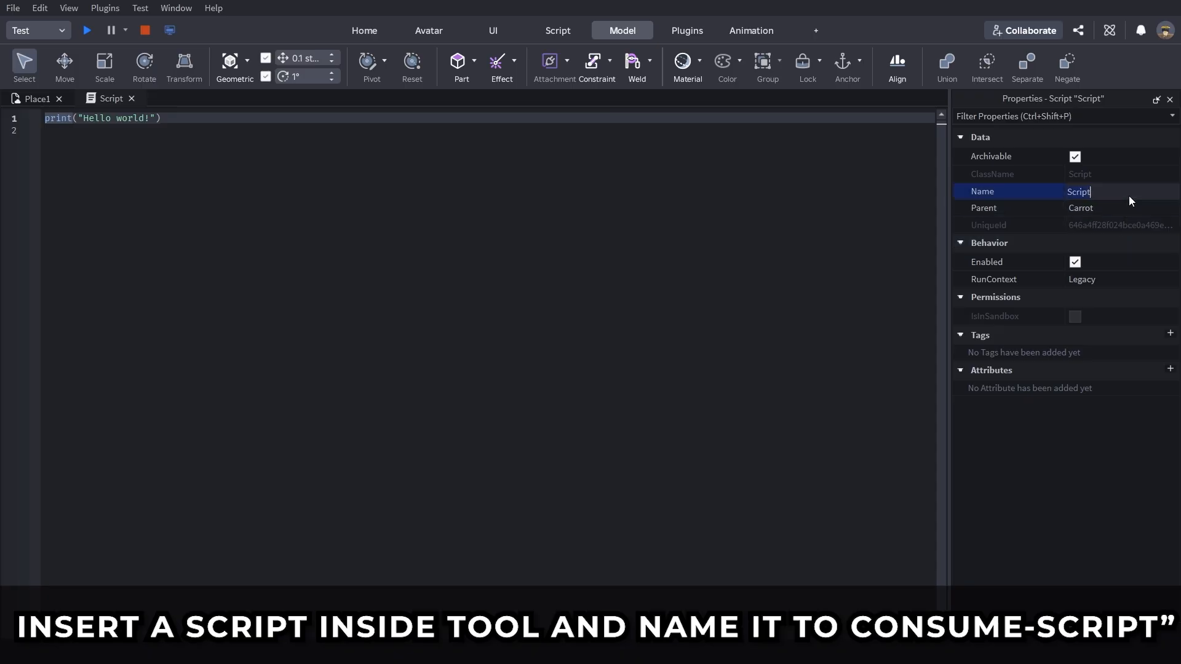
text(ConsumeScru)
key(BackSpace)
text(ipt)
key(Return)
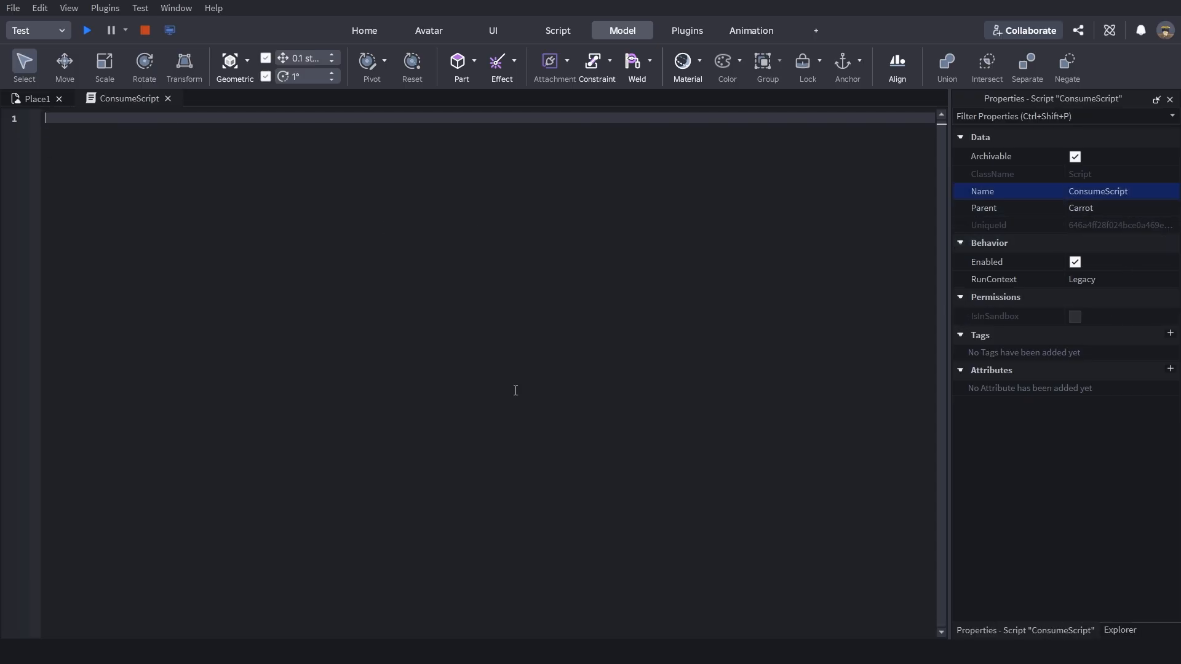
Step: In ConsumeScript, write a Tool.Activated handler that gets the Player from the tool's parent character and returns if there is none
text(local Tool = script.Parent  Tool.Activated:Connect(function())
key(Return)
key(Return)
text(local character = Tool.Parent local Player = game.Players:GetPlayerFromCharacter(character))
key(Return)
key(Return)
text(if not Player then return)
key(Down)
key(Return)
key(Return)
Step: Make the handler add Tool.HungerRestore.Value to Player.Hunger.Value, capped at 100 with math.min, destroy the tool, and close the script
text(Player.Hunger.Value = math.min(     100,     Player.Hunger.Value + Tool.HungerRestore.Value)
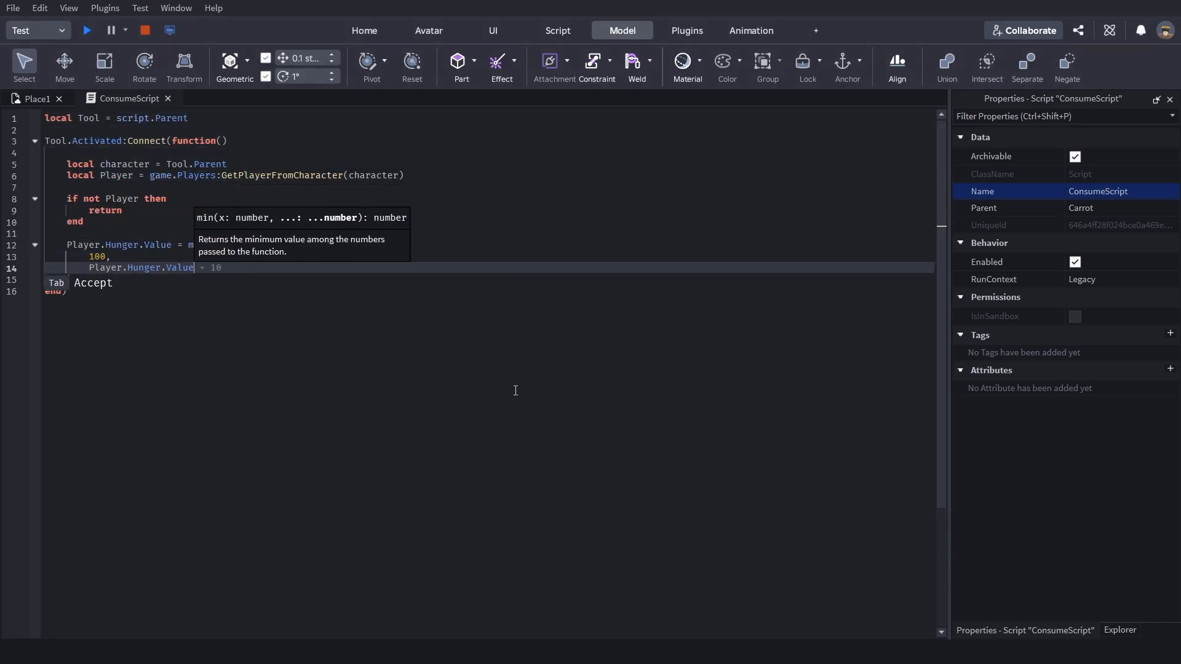
key(Down)
key(End)
key(Return)
key(Return)
text(Tool:Destroy())
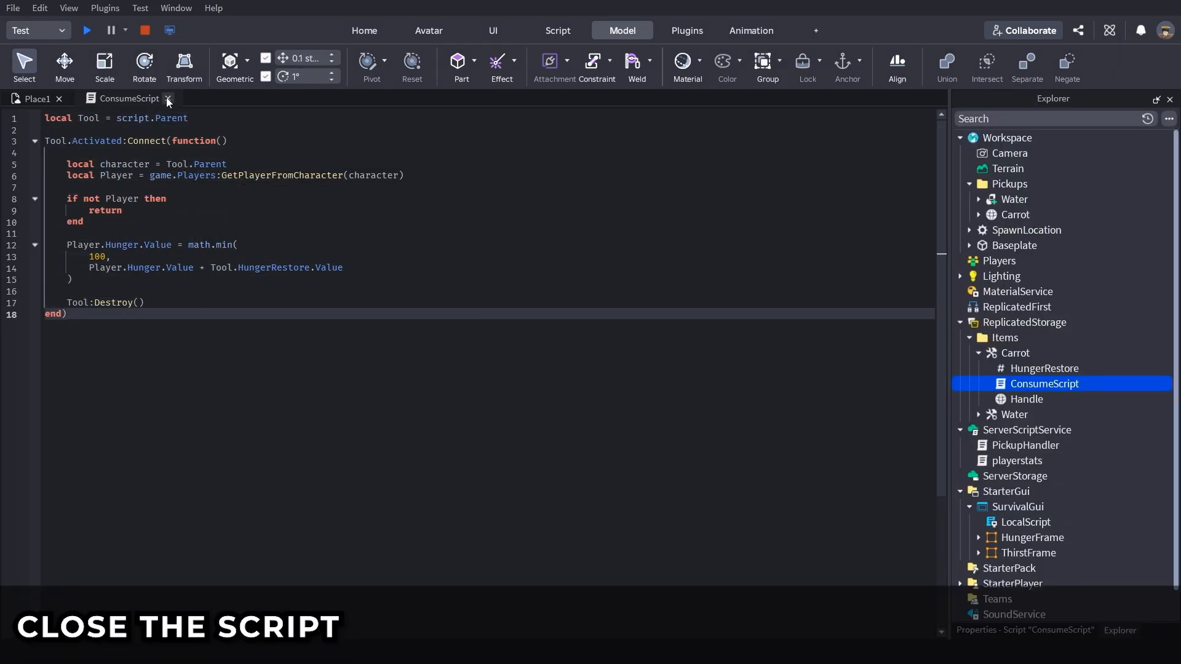
click(167, 99)
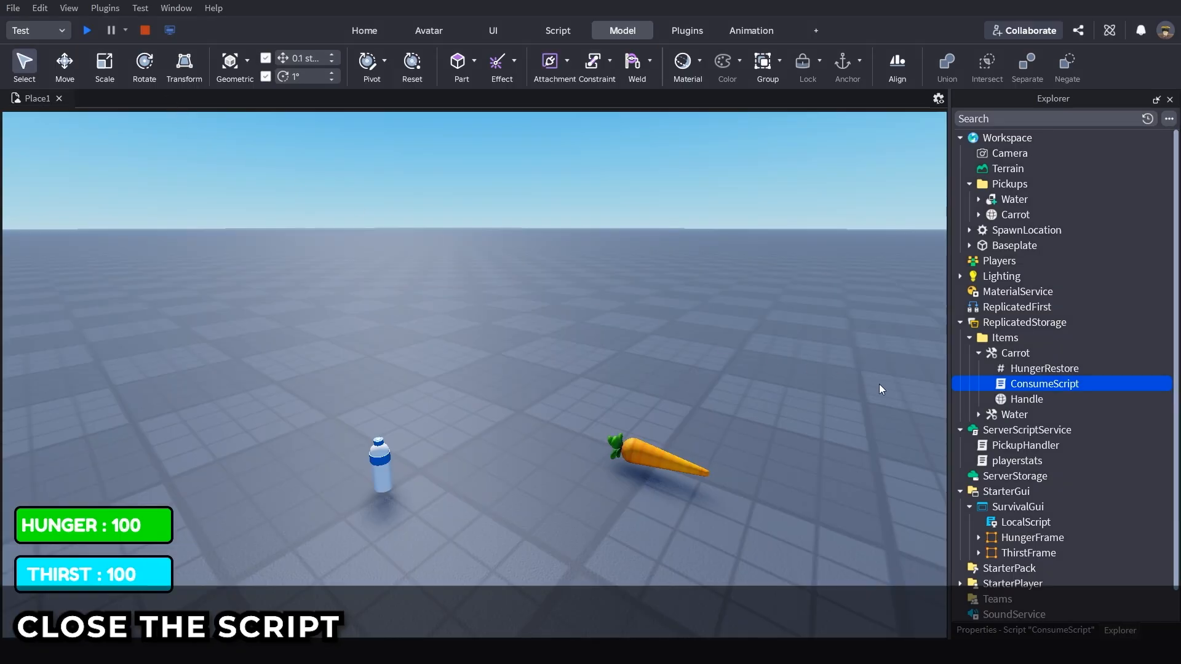
Step: Duplicate the Carrot tool's ConsumeScript and move the copy into the Water tool
click(1036, 369)
click(1022, 384)
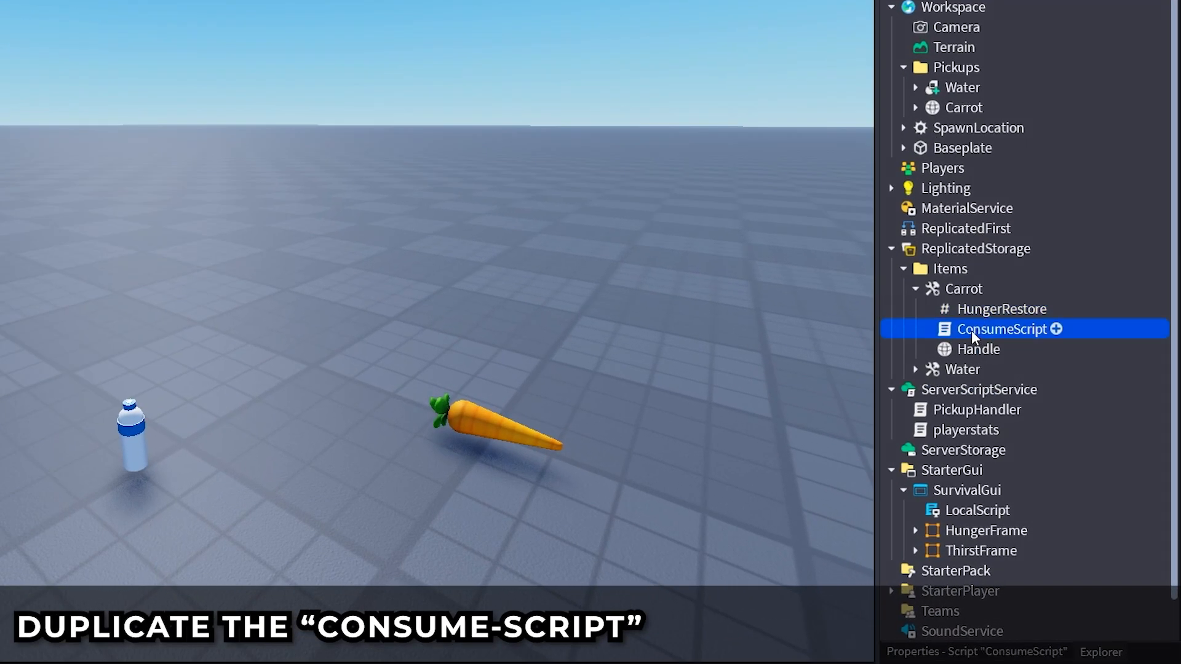
right_click(972, 330)
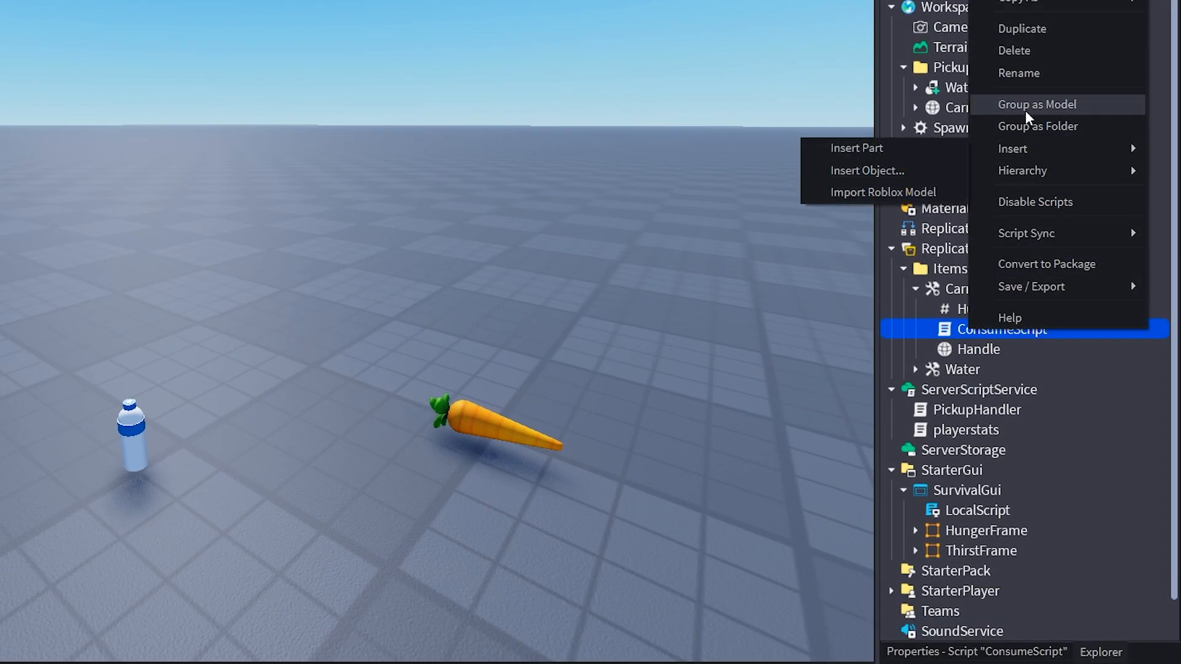
click(1022, 29)
drag(964, 340, 947, 390)
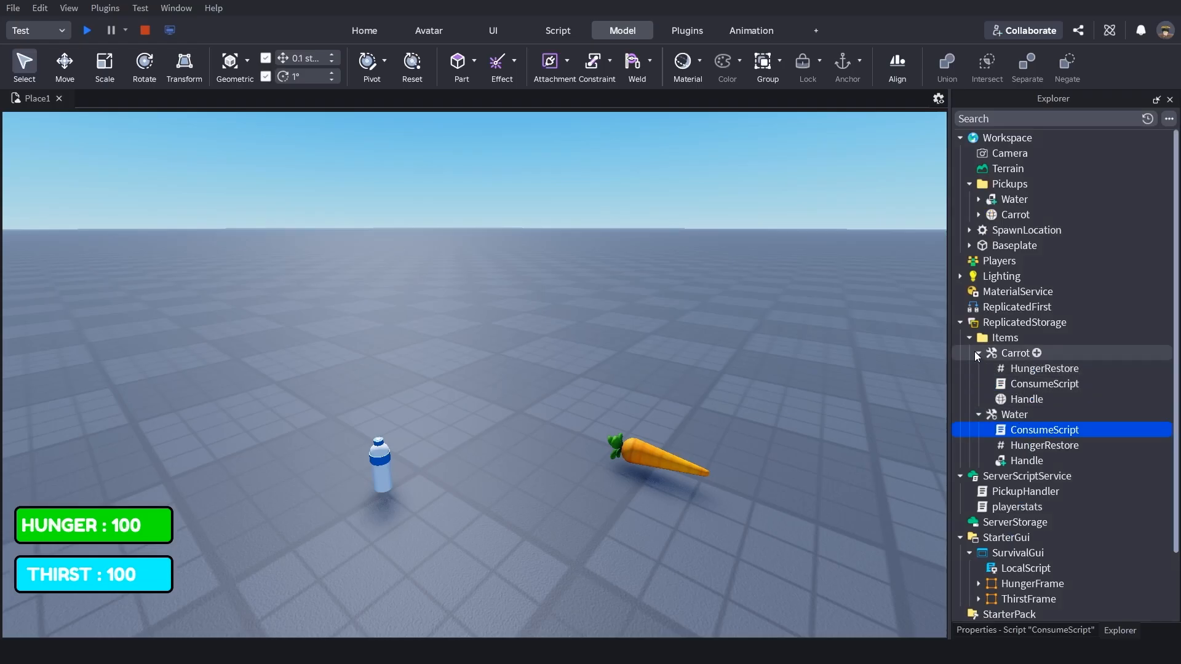
click(978, 354)
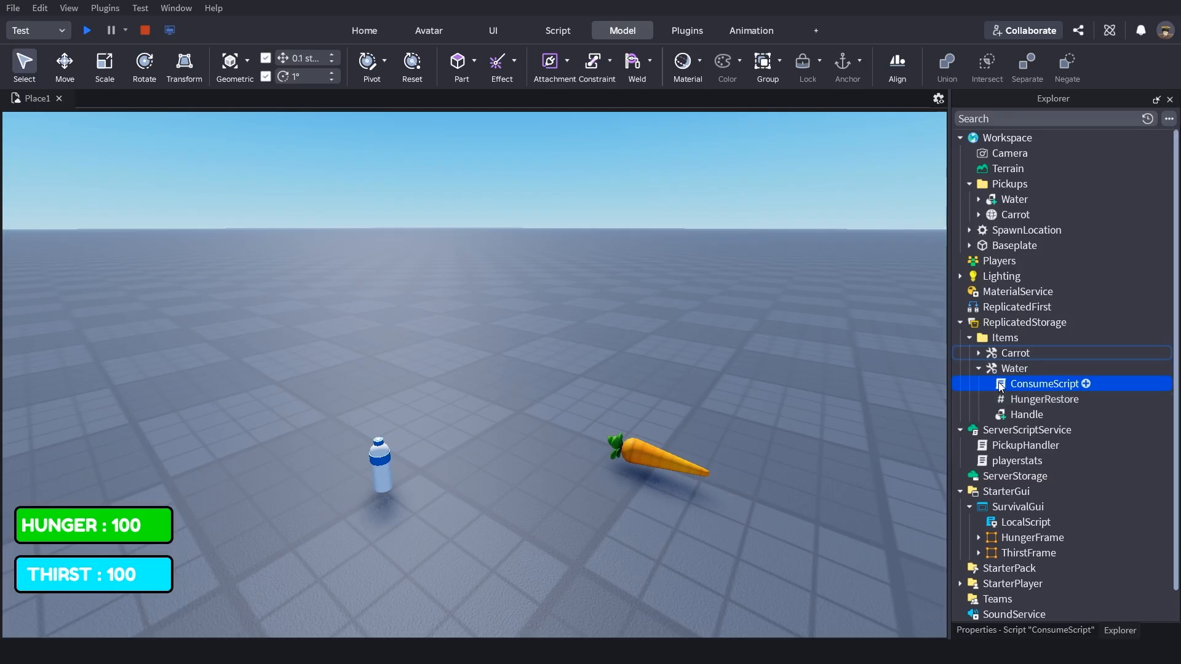
Step: In the Water tool's ConsumeScript, replace Hunger with Thirst in both Player values and use Tool.ThirstRestore, then close it
double_click(1043, 383)
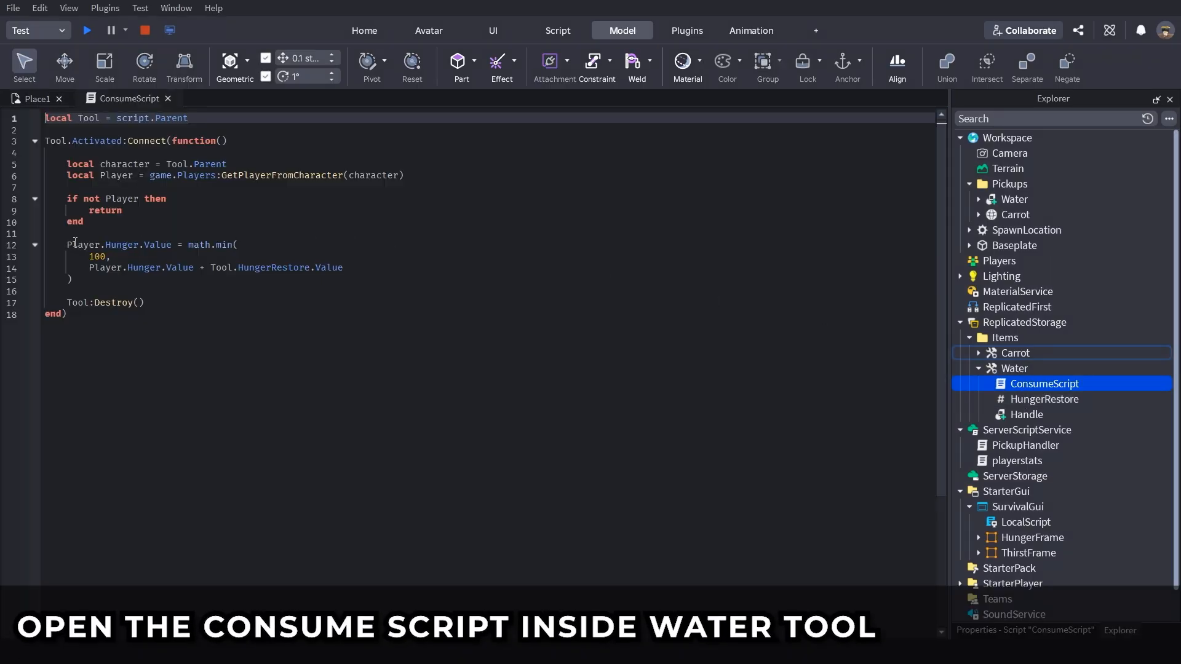
double_click(111, 245)
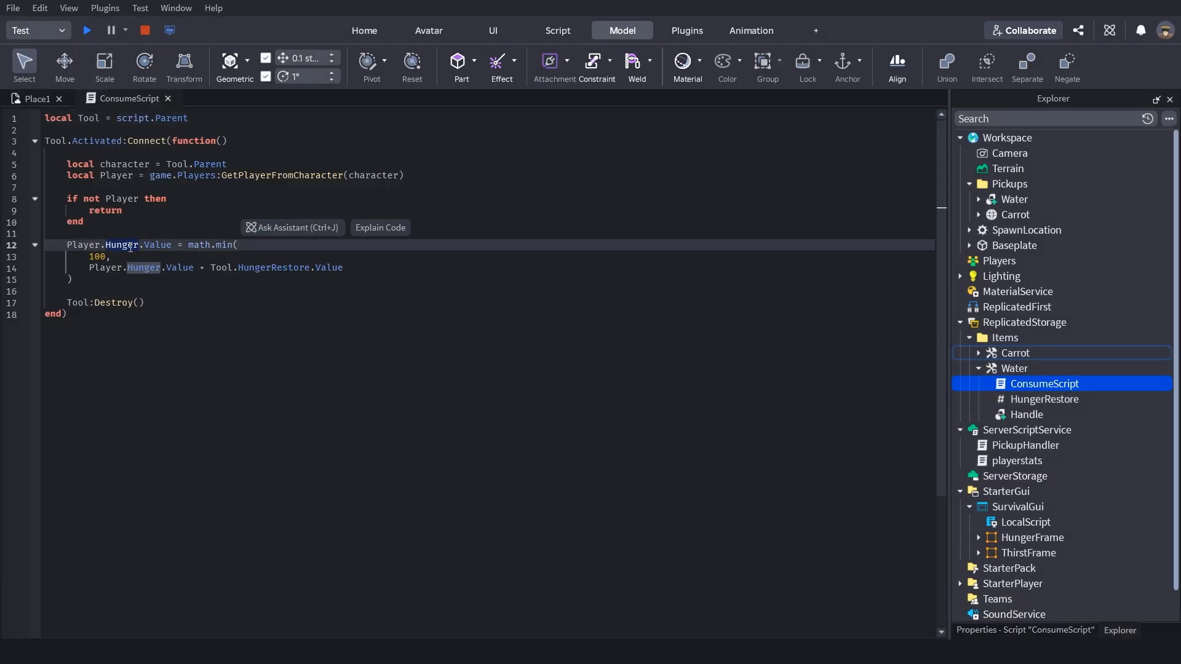
key(BackSpace)
double_click(144, 268)
text(Thirst)
click(273, 268)
key(BackSpace)
key(BackSpace)
key(BackSpace)
key(BackSpace)
key(BackSpace)
key(BackSpace)
text(Thirst)
click(230, 366)
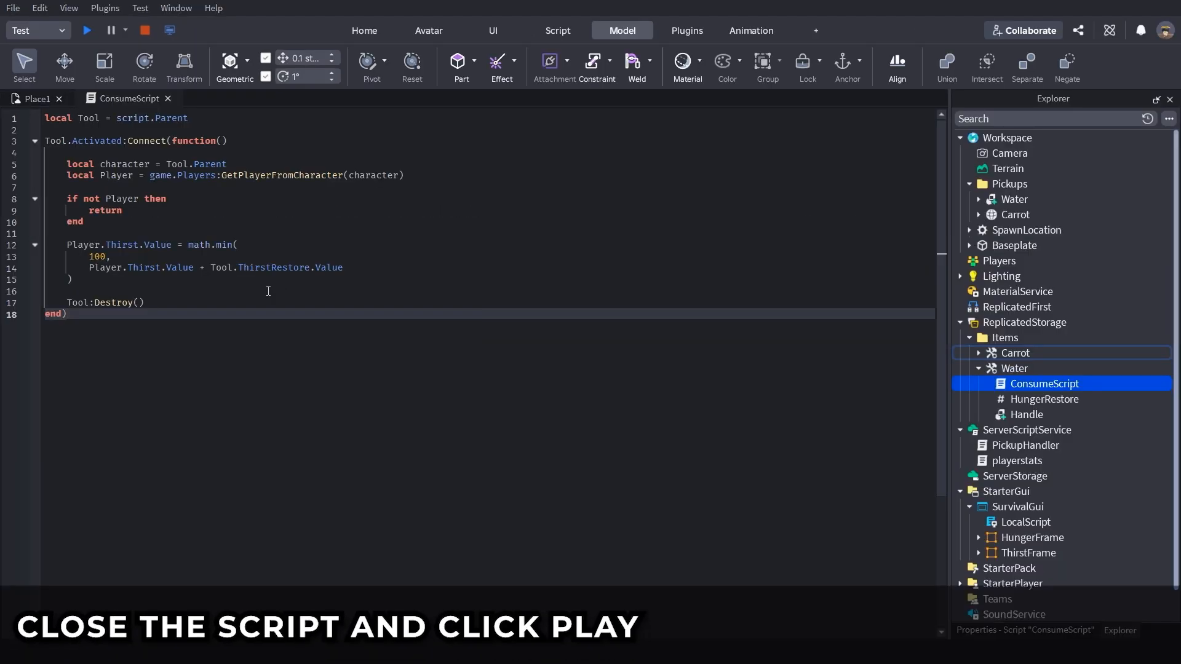
click(170, 99)
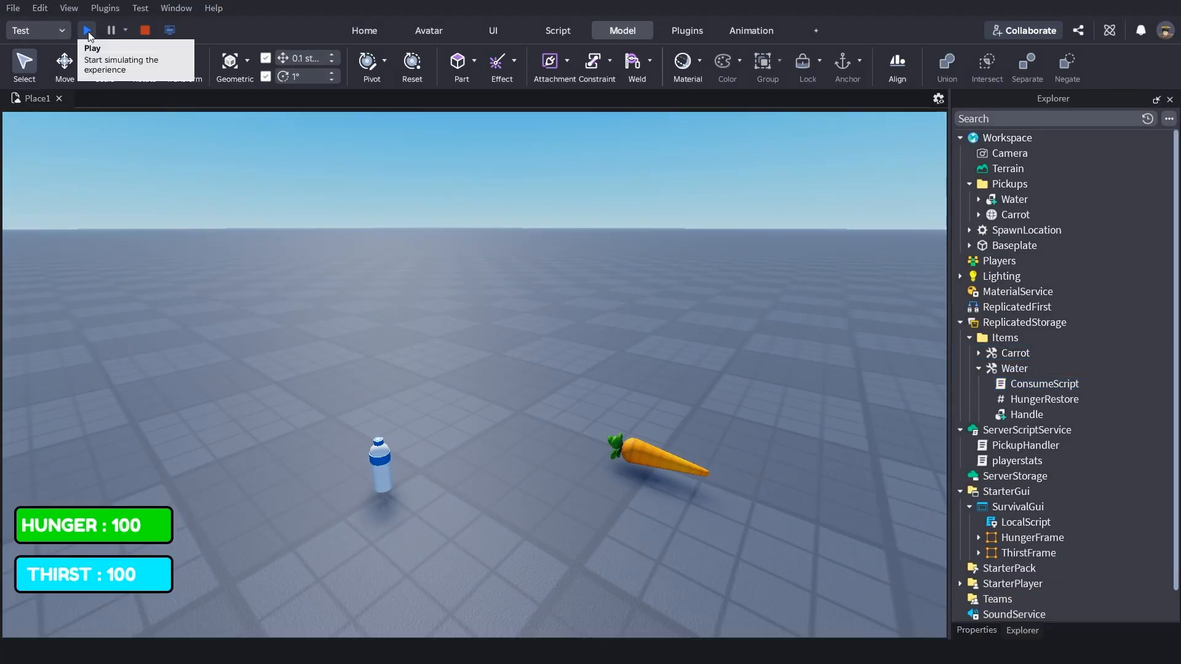
Step: Start a playtest and walk the character off the spawn pad to watch the hunger and thirst bars
click(87, 30)
scroll(488, 323, down, 4)
right_drag(486, 324, 489, 326)
key(s)
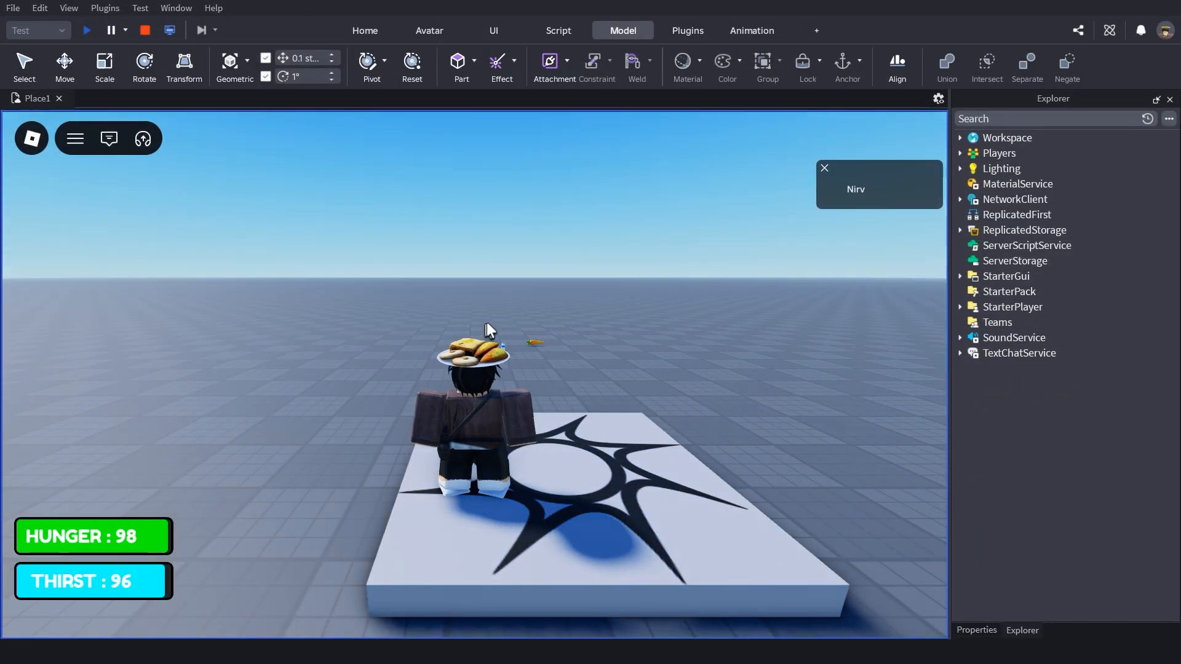
key(w)
scroll(489, 326, up, 2)
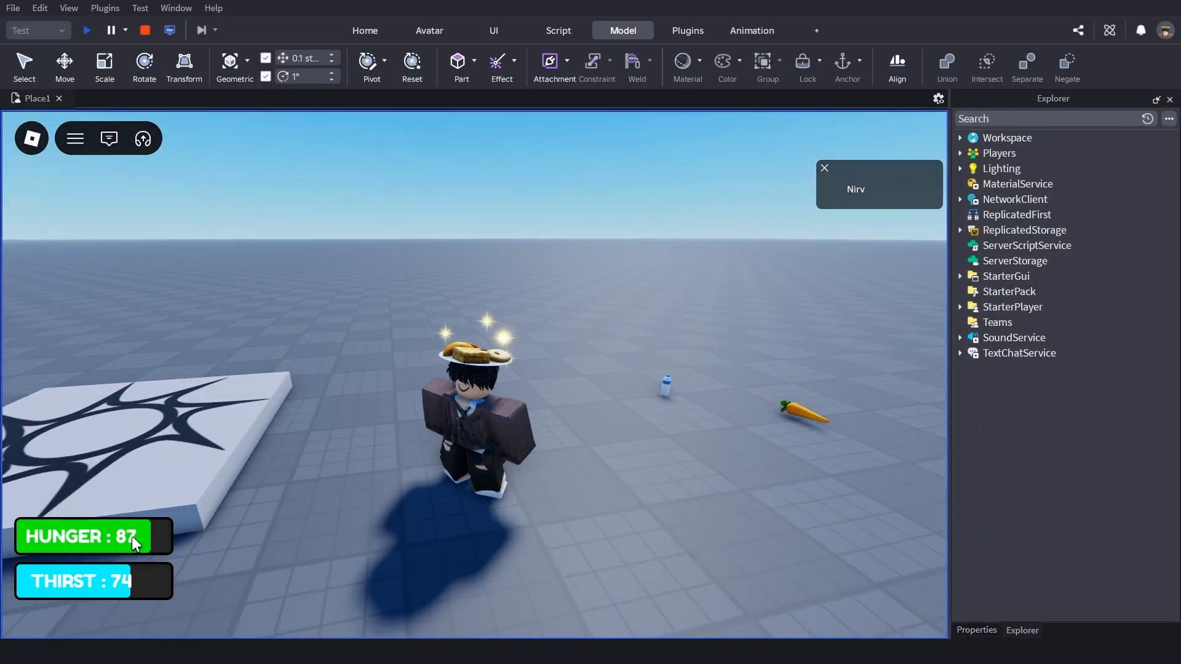
Step: Expand the player's entry under Players and inspect the properties of its Hunger value
click(959, 153)
click(969, 169)
click(1008, 215)
click(976, 630)
click(1118, 630)
Step: Pick up the water bottle, test equipping and unequipping the Water tool repeatedly, and stop the playtest
key(w)
right_drag(621, 380, 583, 367)
key(e)
key(s)
key(d)
key(1)
scroll(583, 364, down, 3)
key(1)
key(1)
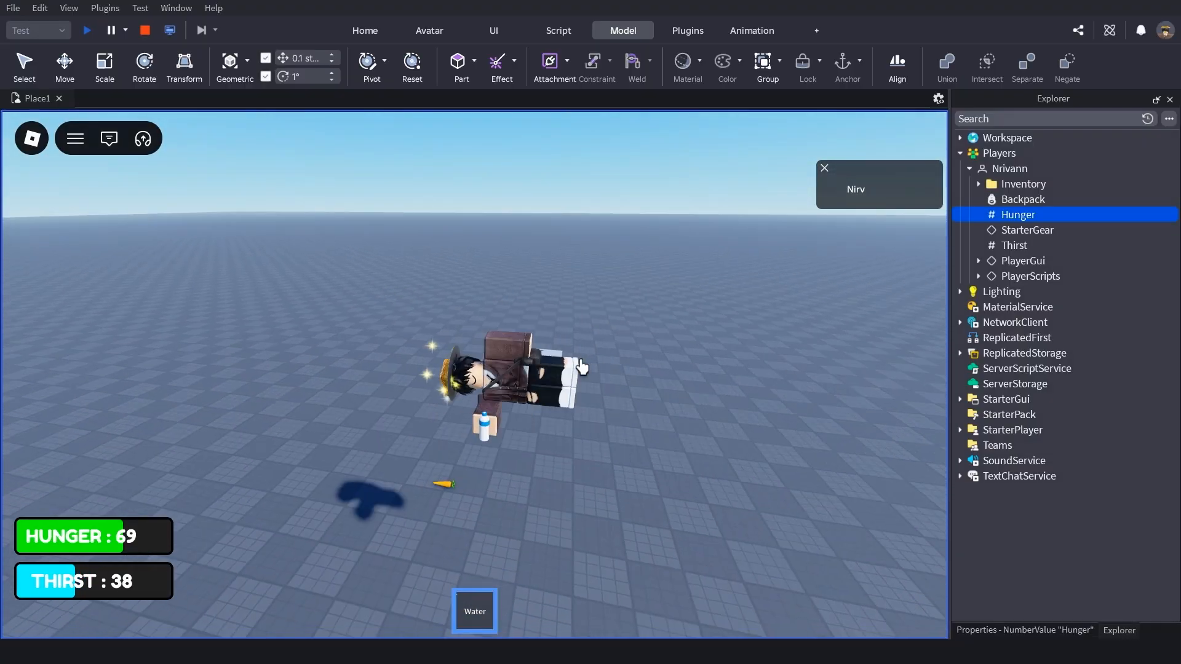
key(1)
key(1)
key(1)
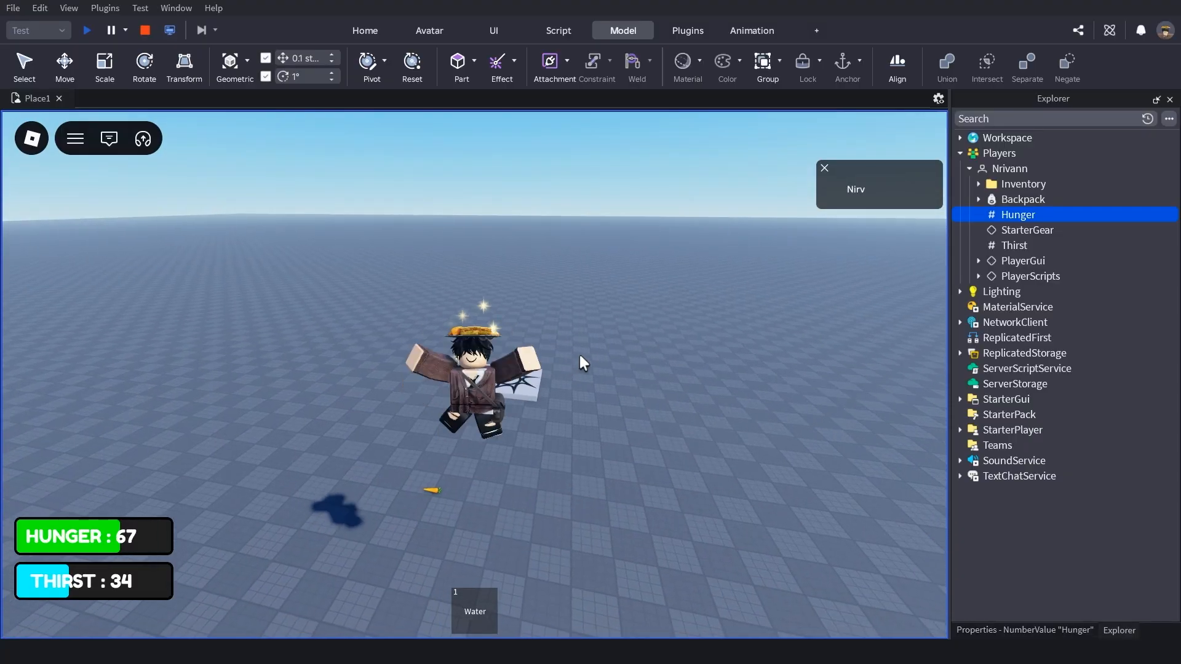
click(147, 30)
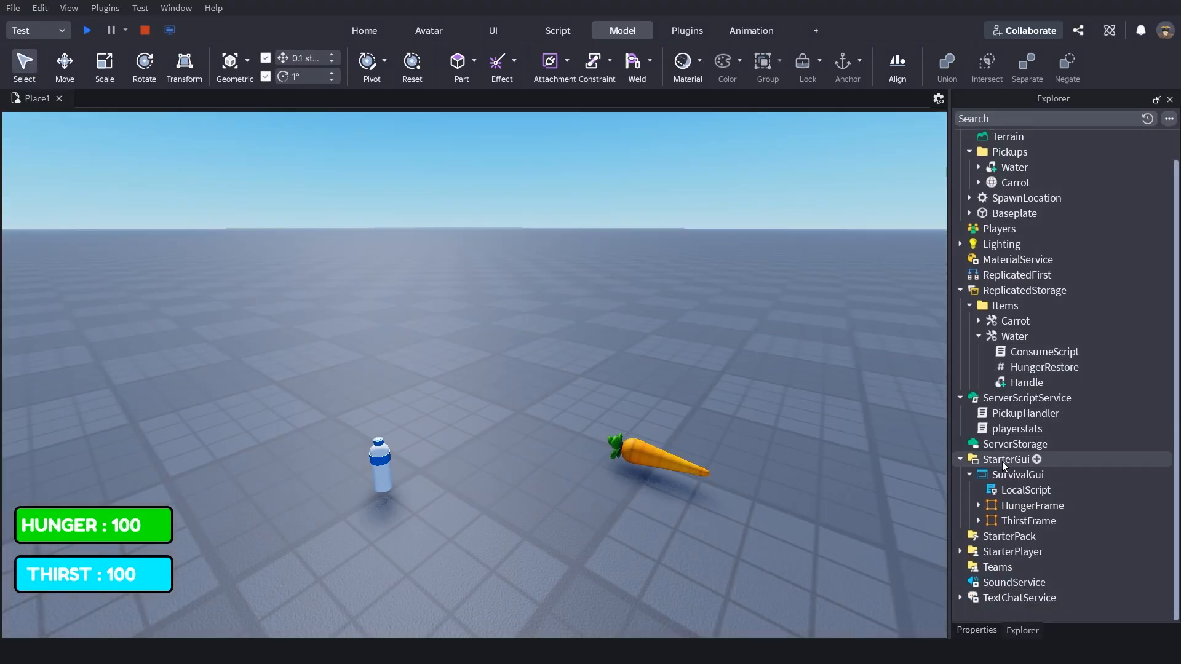
Step: Unanchor the Handle parts of both the Carrot and Water tools in the ReplicatedStorage Items folder
click(977, 321)
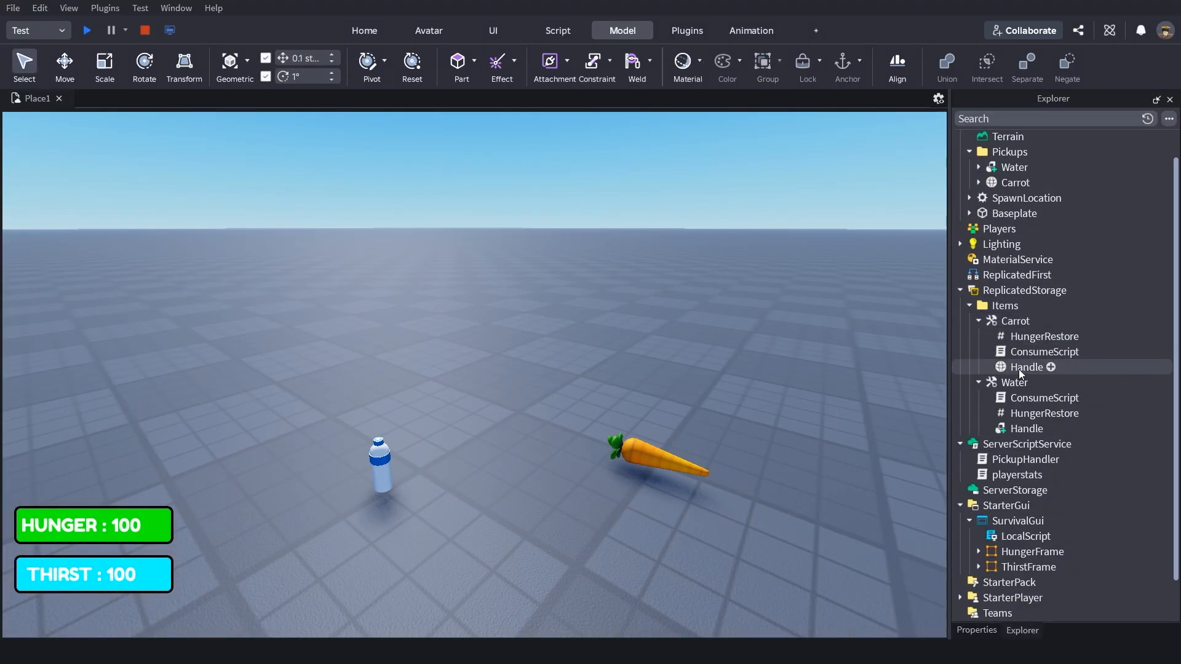
click(1022, 368)
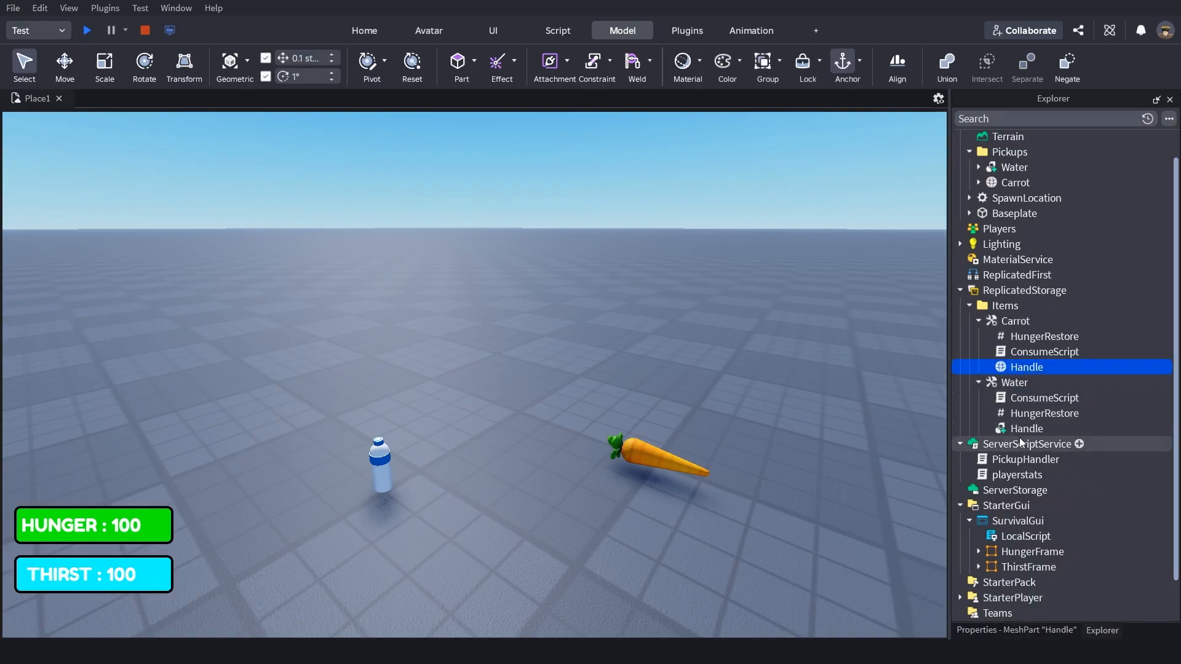
ctrl+click(1023, 429)
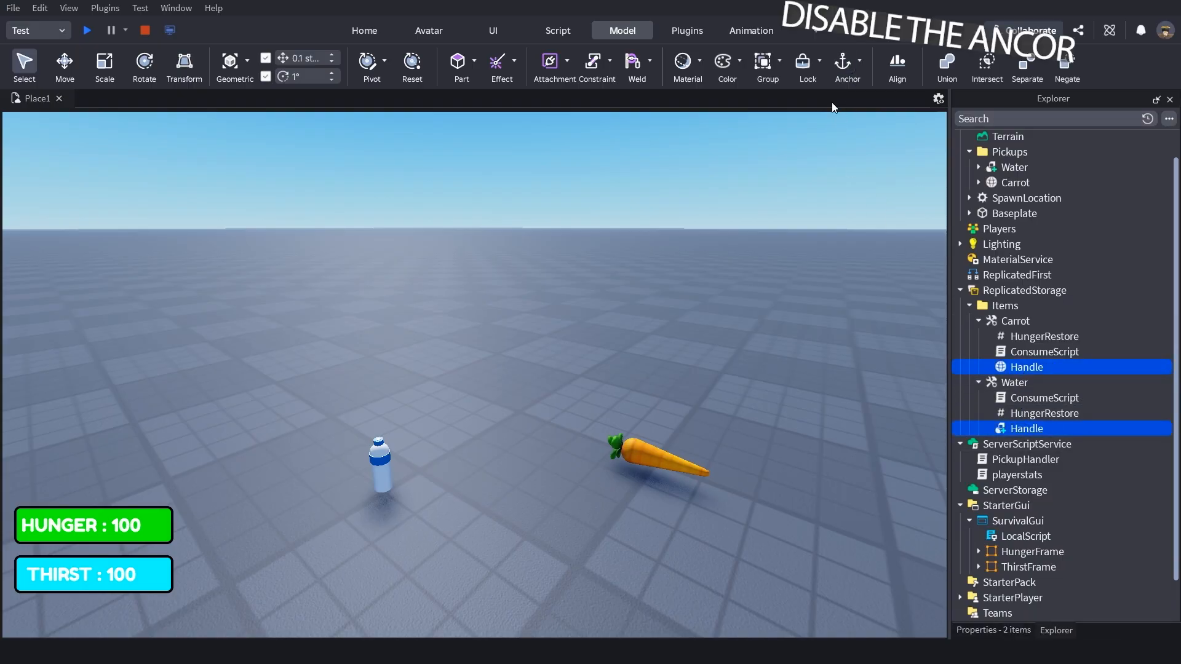
Step: Start a playtest, pick up the water bottle, equip the Water tool and walk the character around with it
click(88, 31)
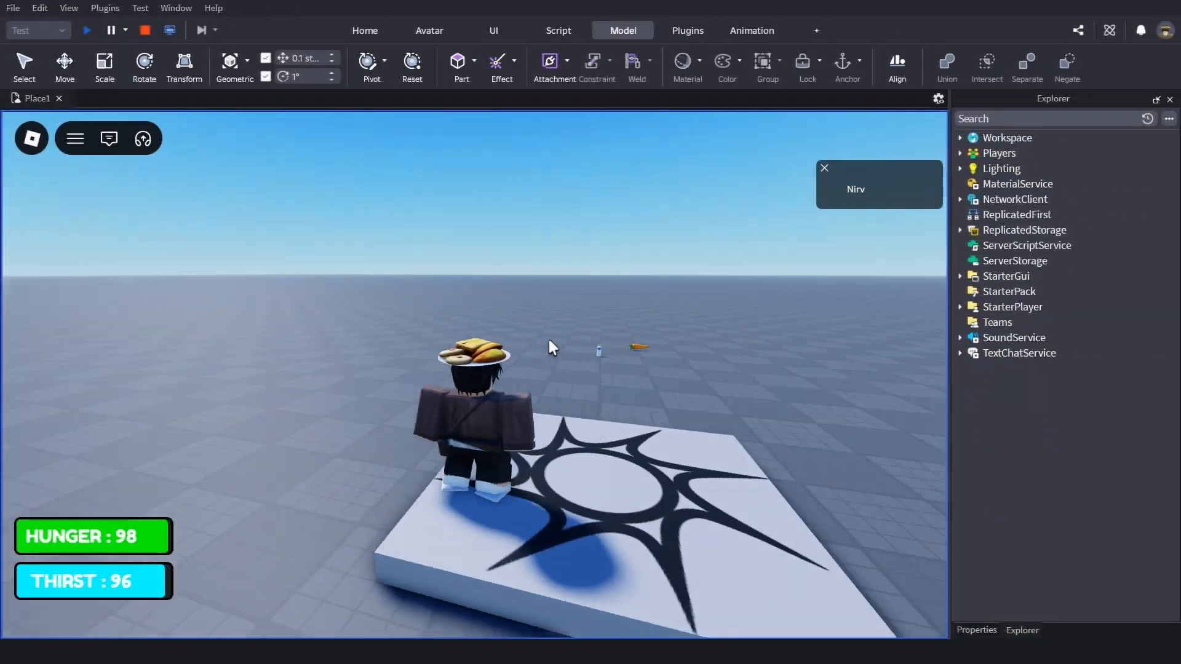
key(w)
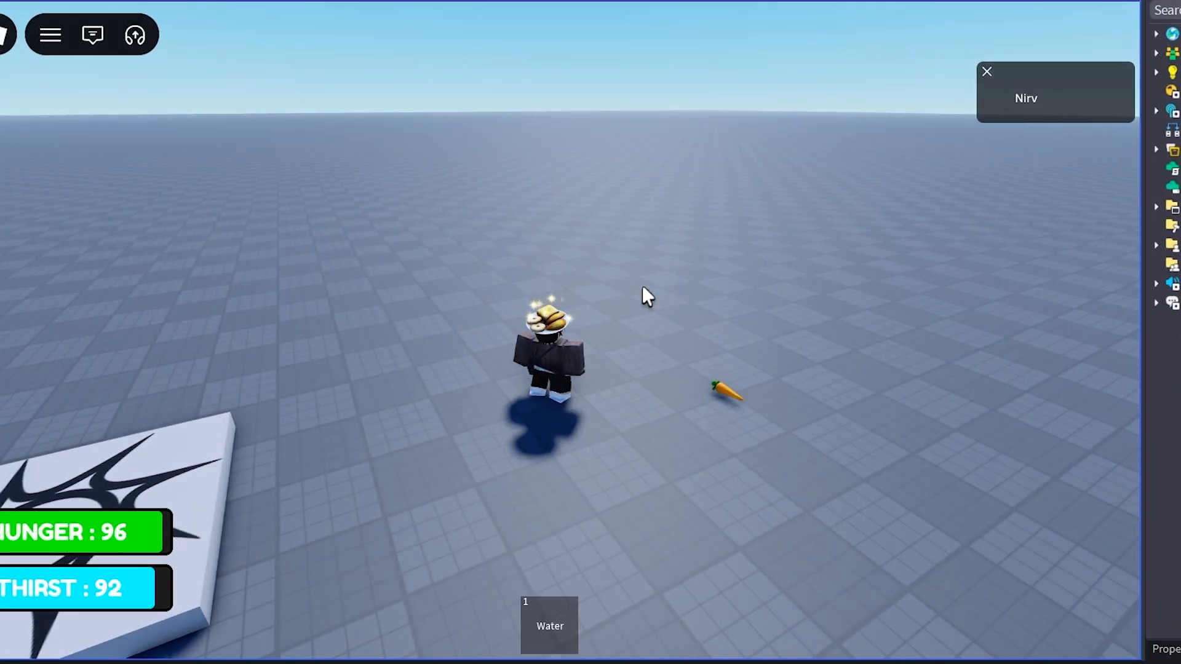
key(s)
key(1)
right_drag(656, 351, 649, 349)
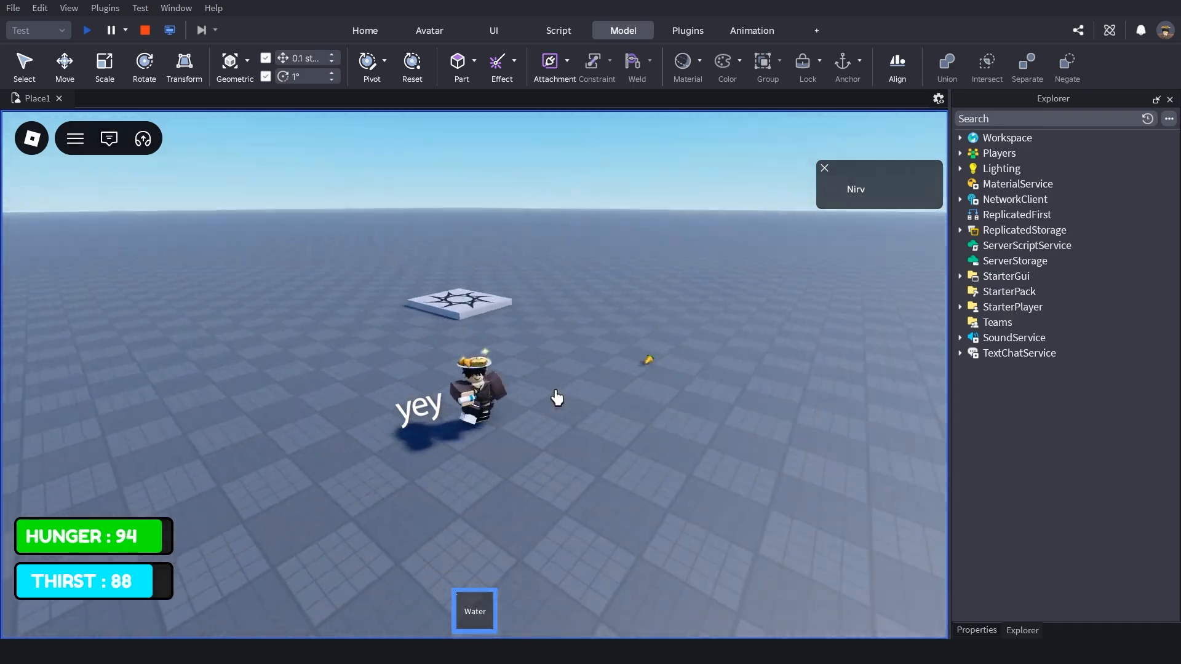
right_drag(556, 398, 556, 400)
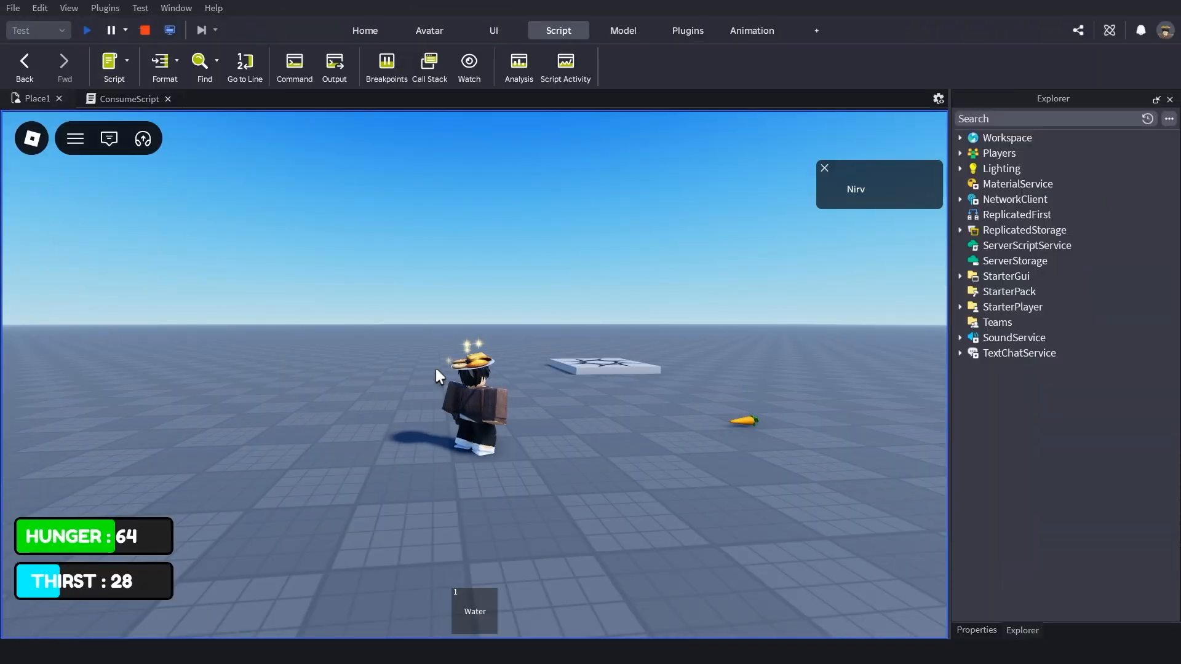
Step: Let the thirst bar drain to zero, equip the Water tool and drink it to test the thirst restore
scroll(601, 381, down, 3)
right_drag(601, 381, 602, 381)
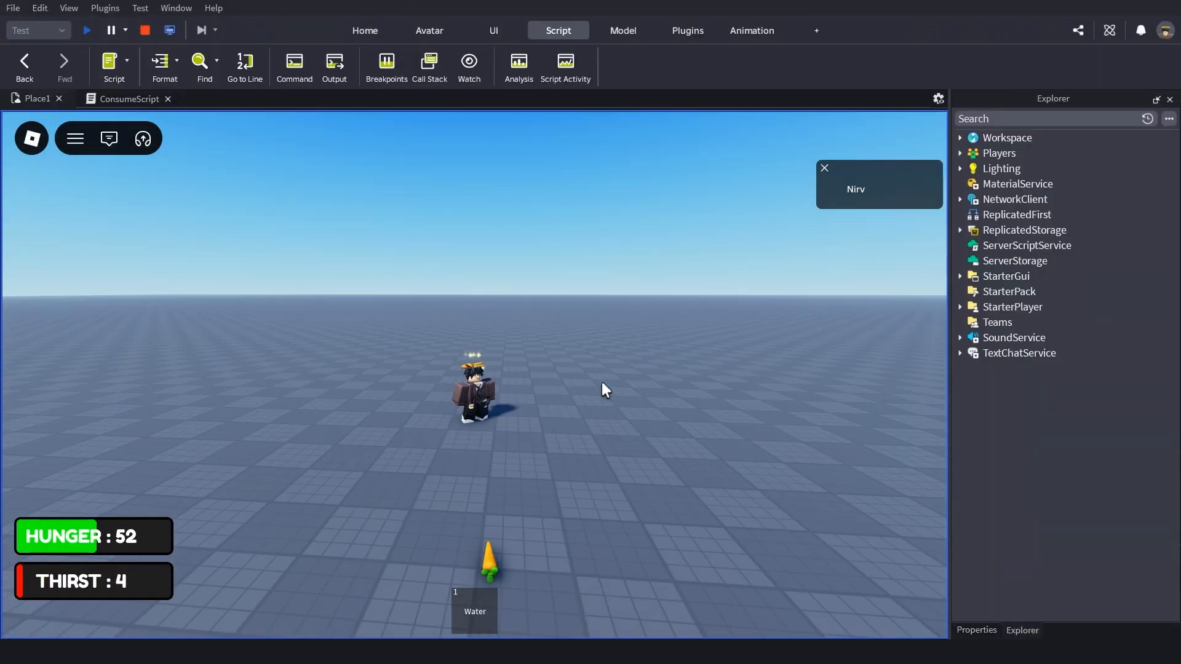
key(1)
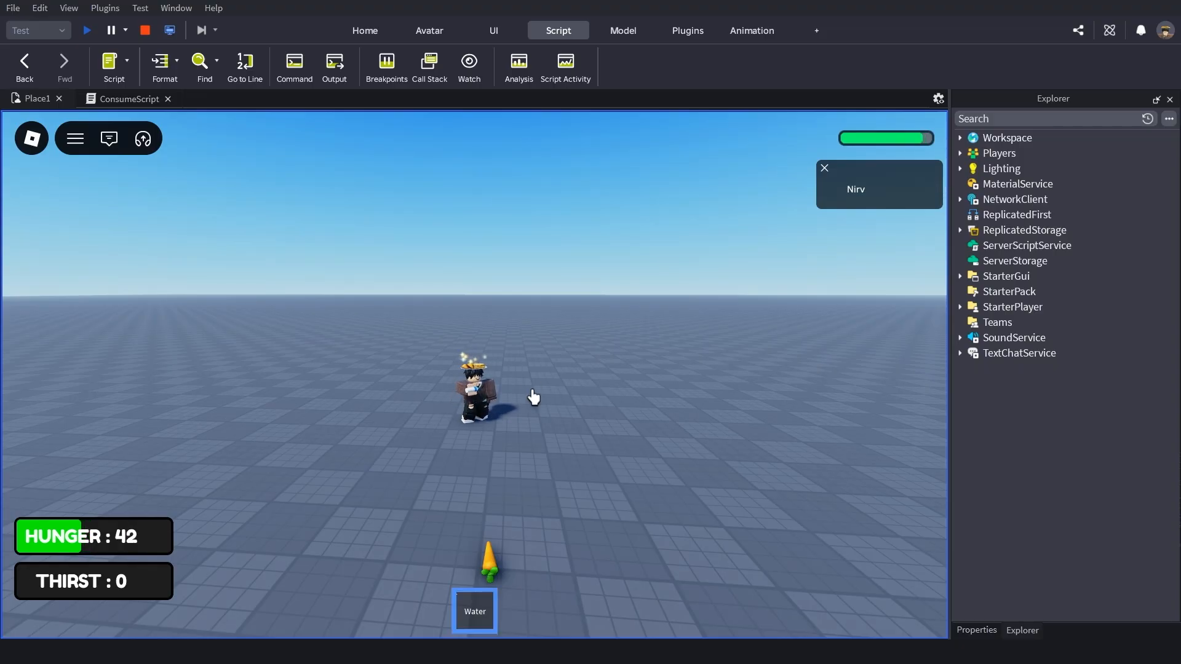
click(532, 393)
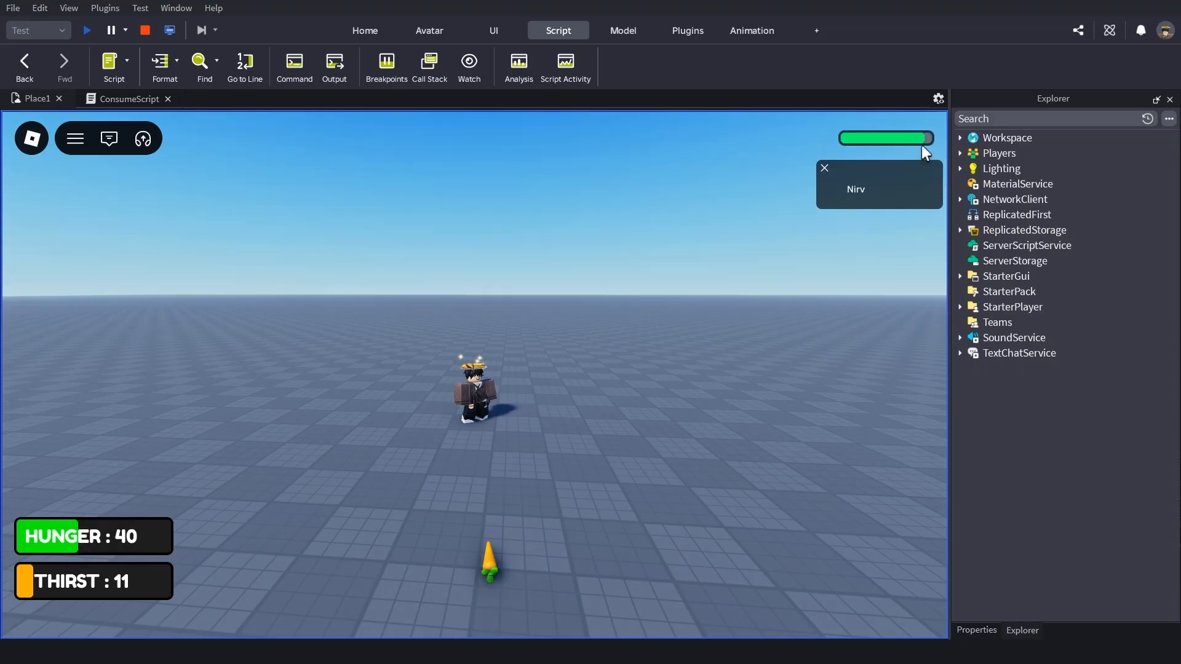
Step: Walk to the carrot, pick it up, and eat the equipped Carrot tool to test the hunger restore
key(s)
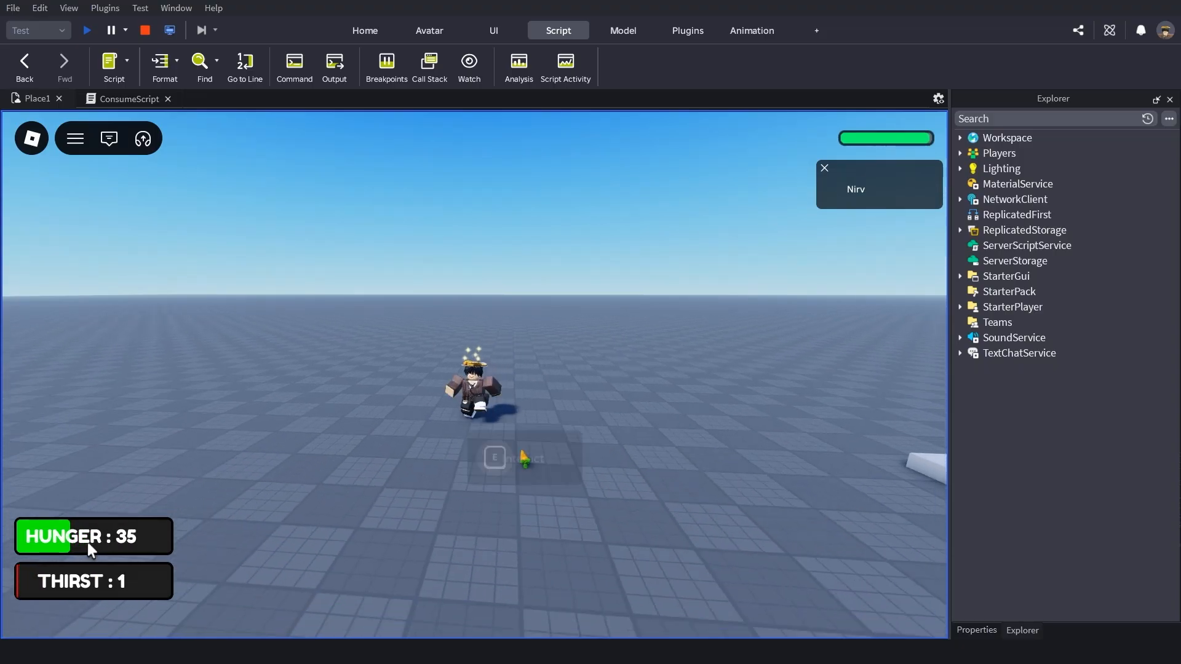
key(e)
right_drag(527, 449, 495, 401)
scroll(495, 401, up, 2)
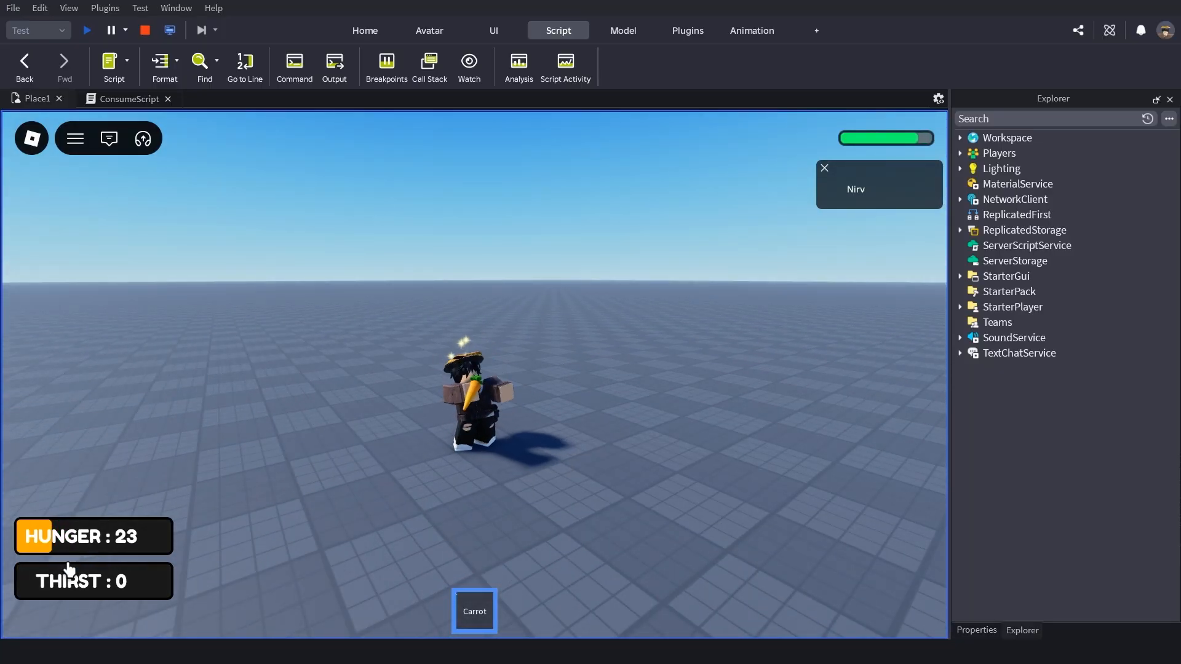
click(268, 497)
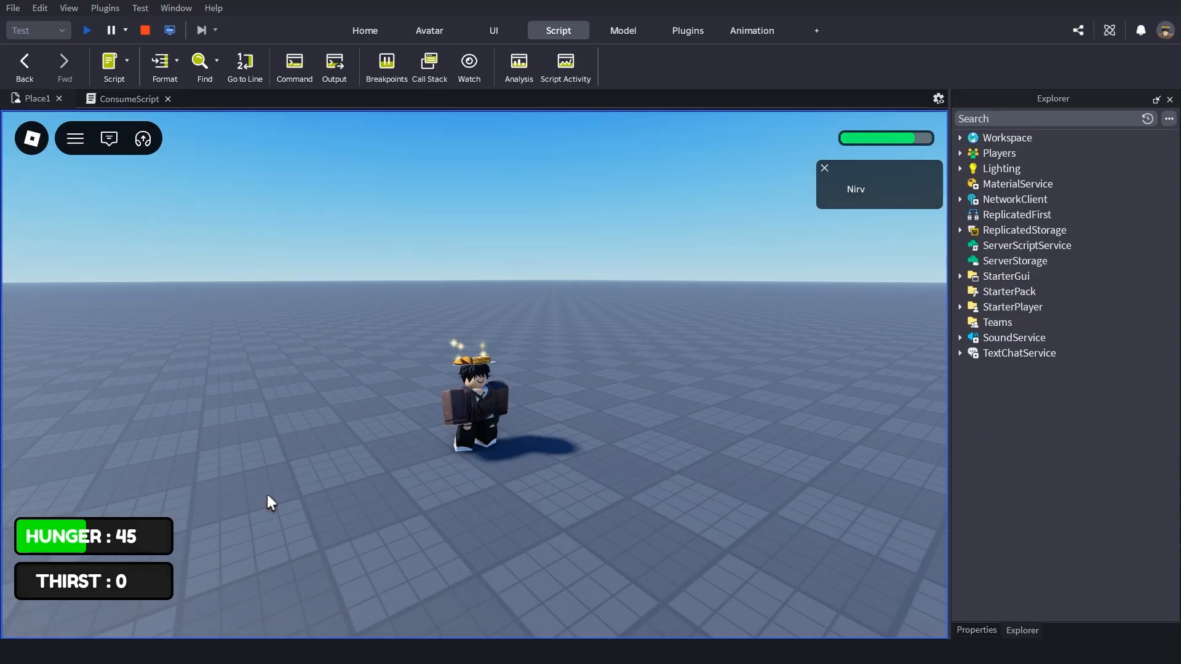
key(w)
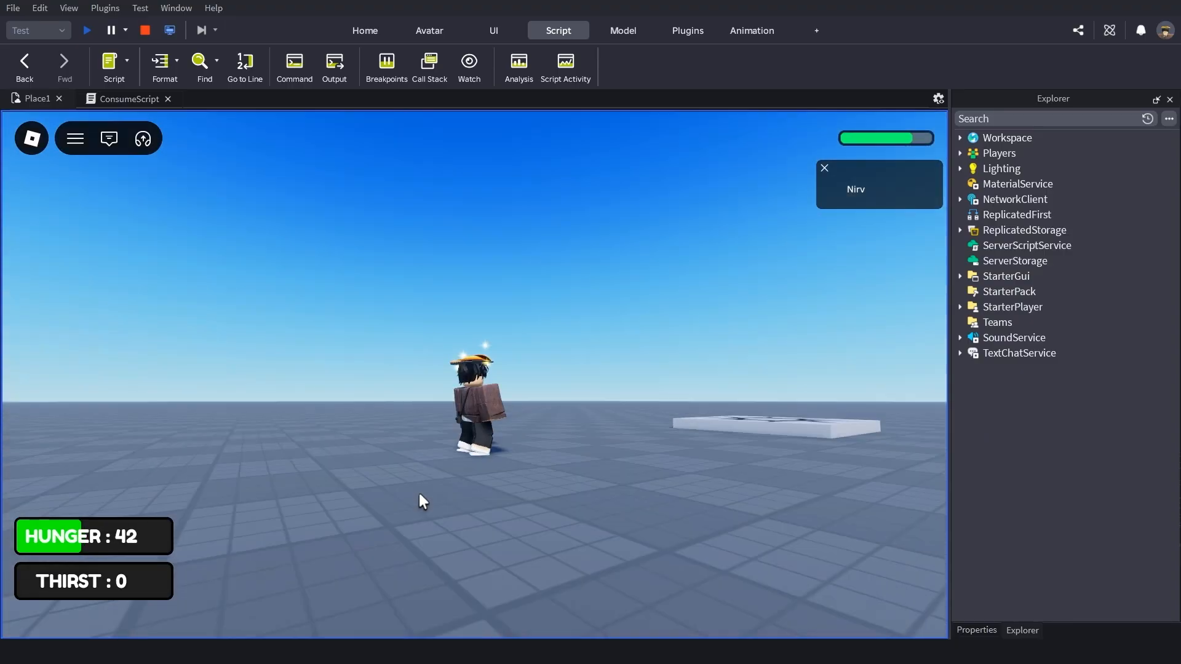